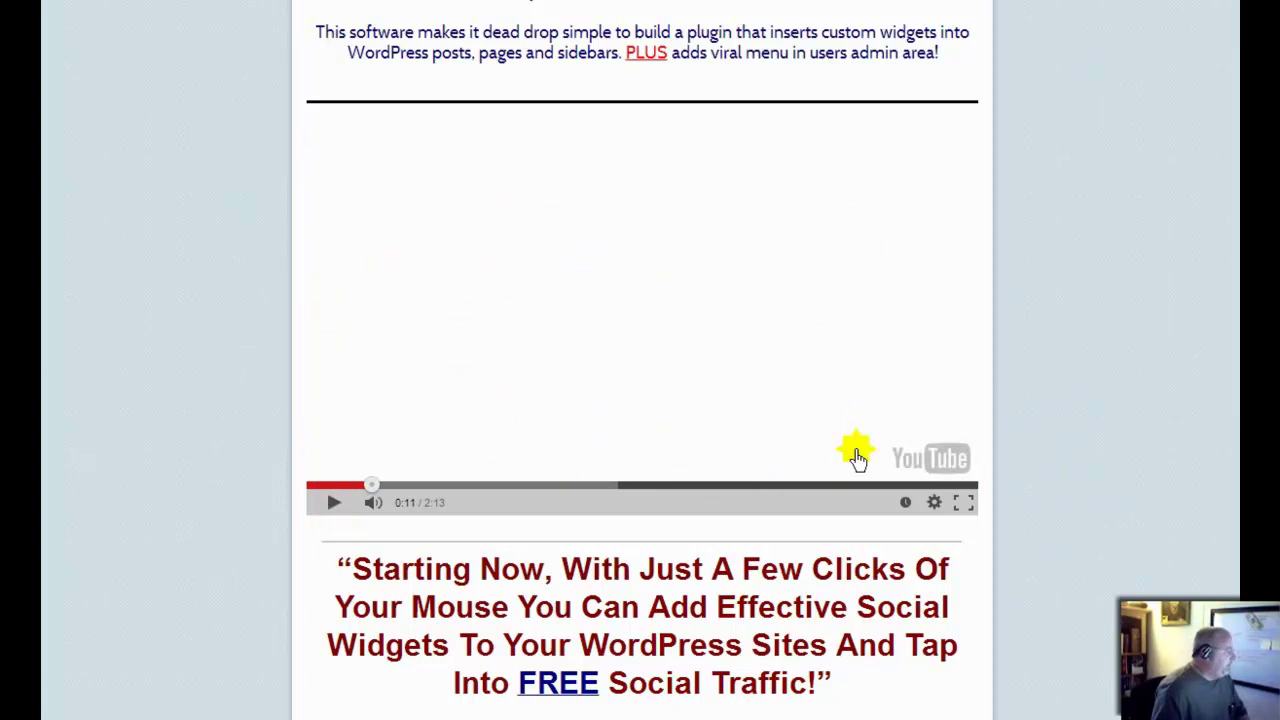
# Read the sales page down to the rebrandable viral software section and view its BrandIT screenshot enlarged
pyautogui.scroll(-3, 1143, 388)
pyautogui.scroll(-1, 1143, 388)
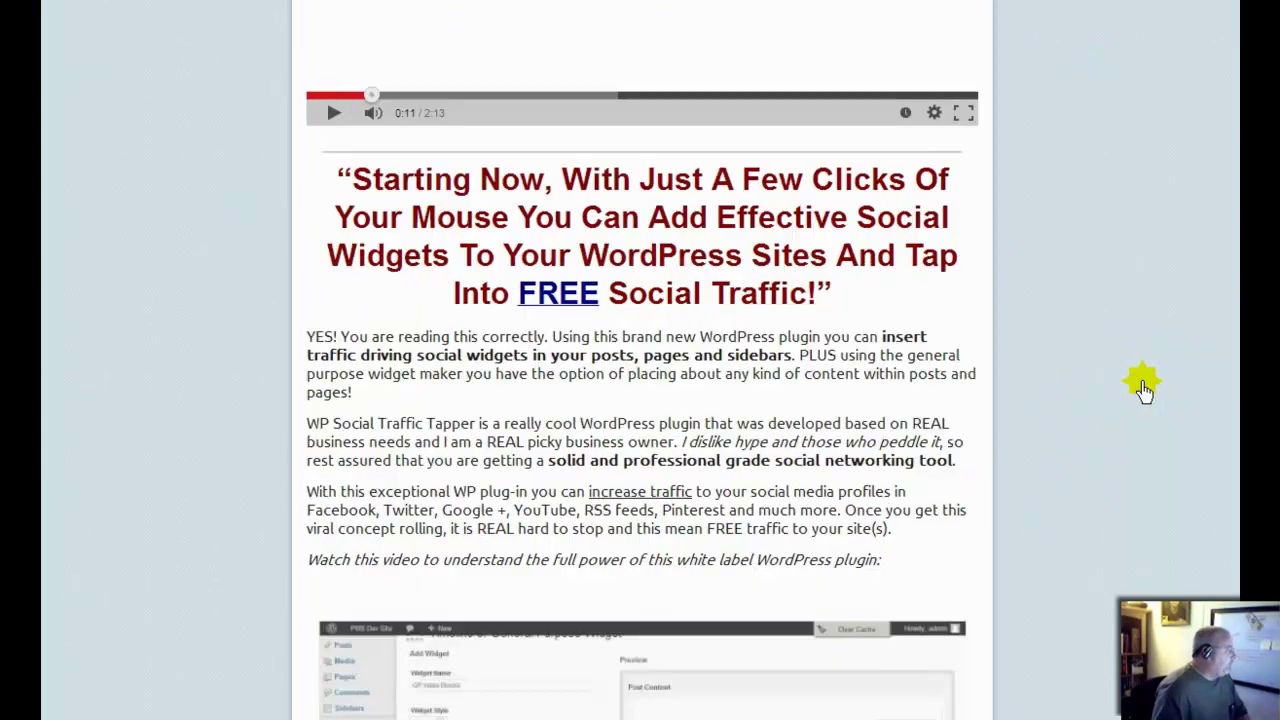
pyautogui.scroll(-2, 1143, 388)
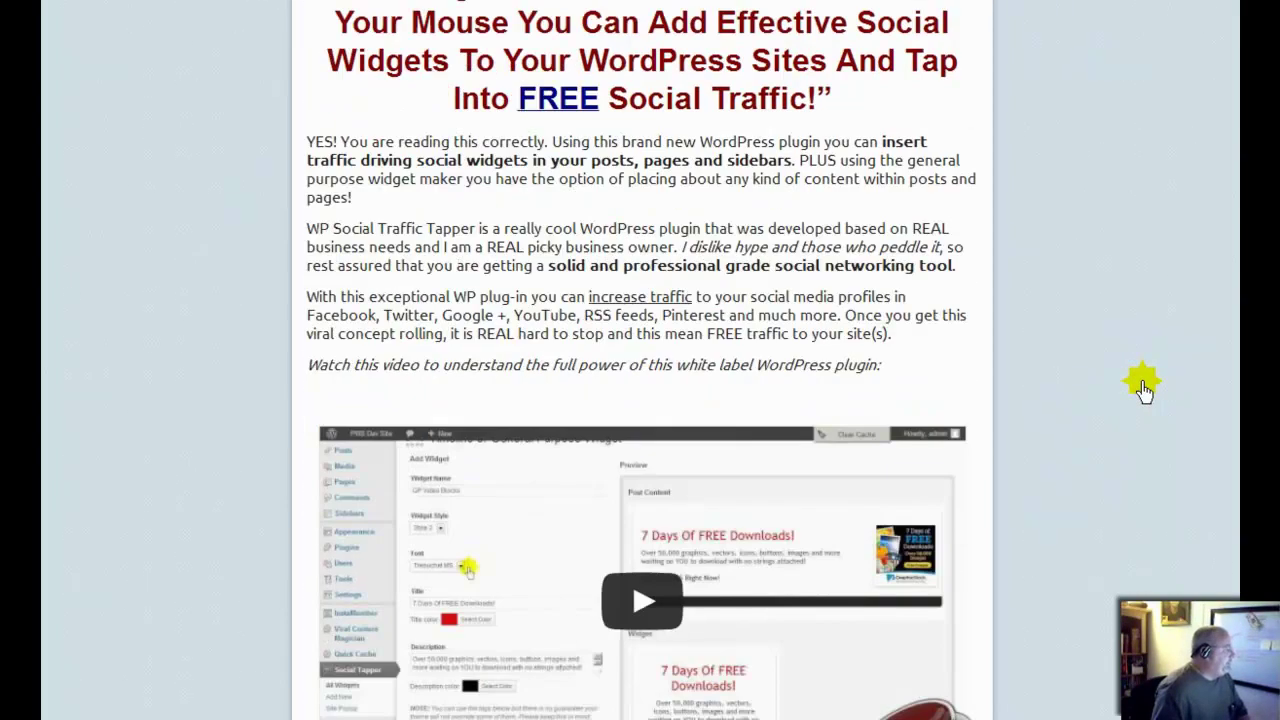
pyautogui.scroll(-1, 1143, 388)
pyautogui.scroll(-4, 1143, 388)
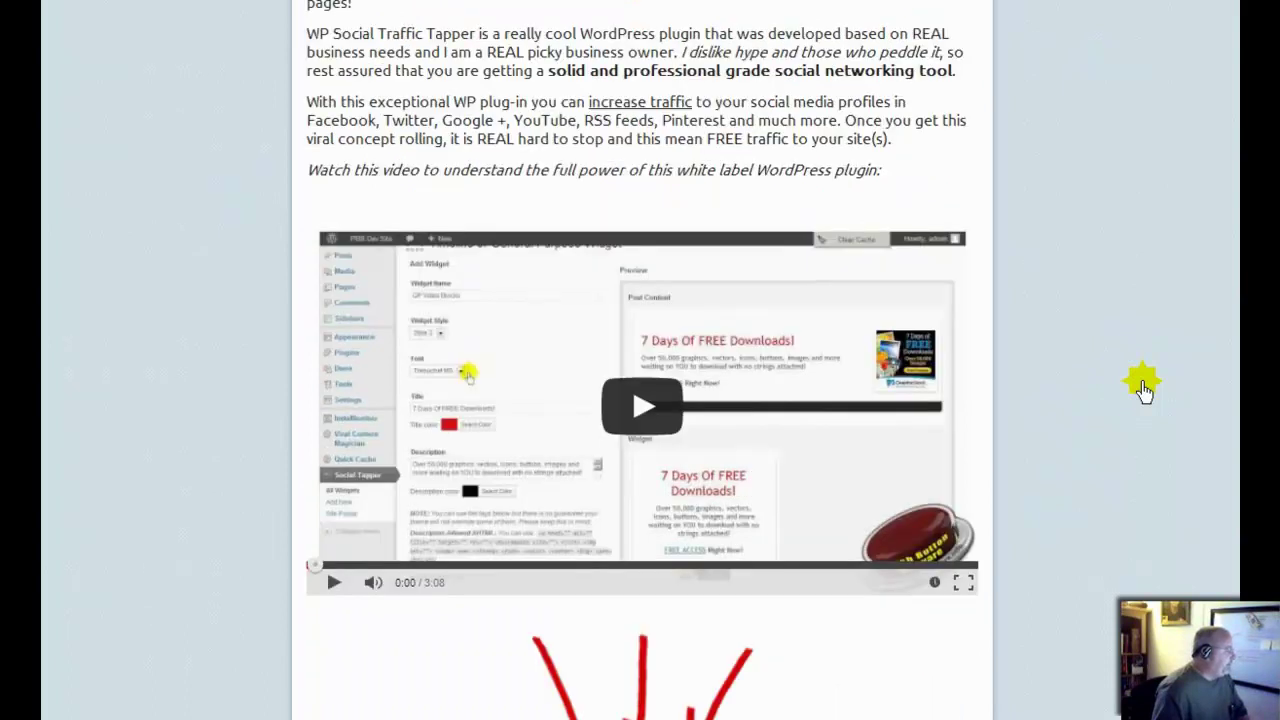
pyautogui.scroll(-4, 1145, 390)
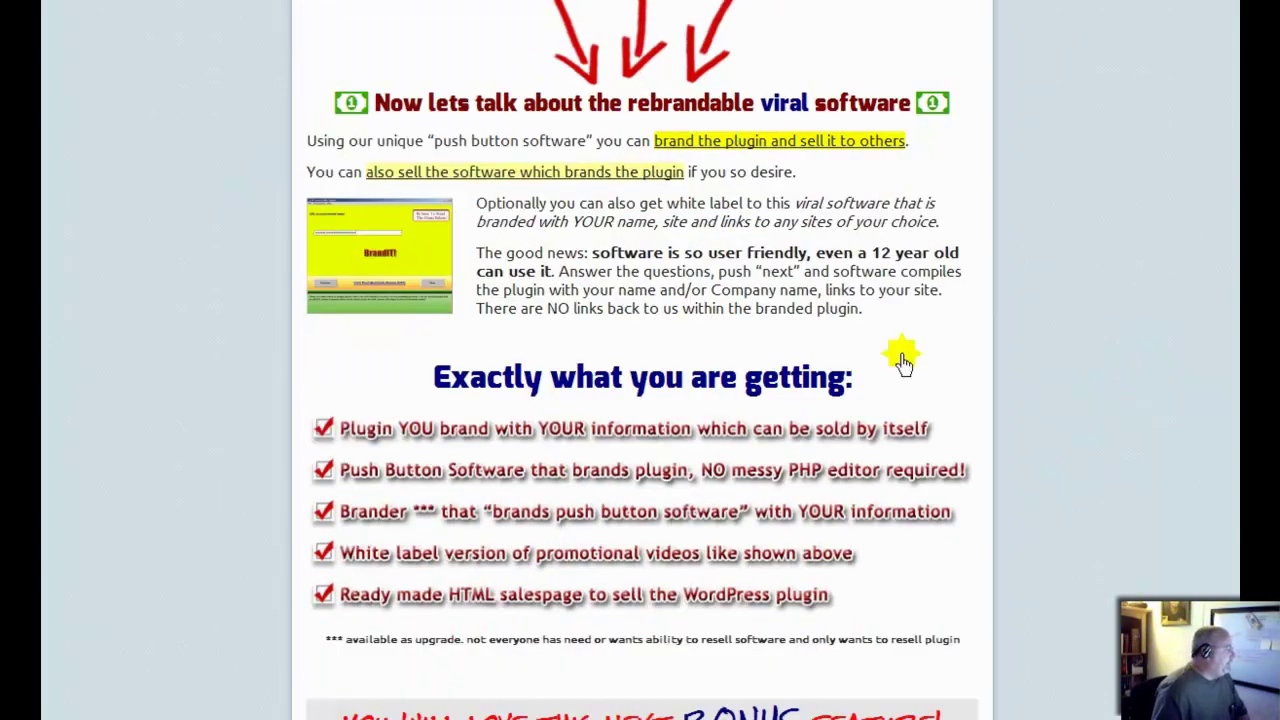
pyautogui.click(386, 276)
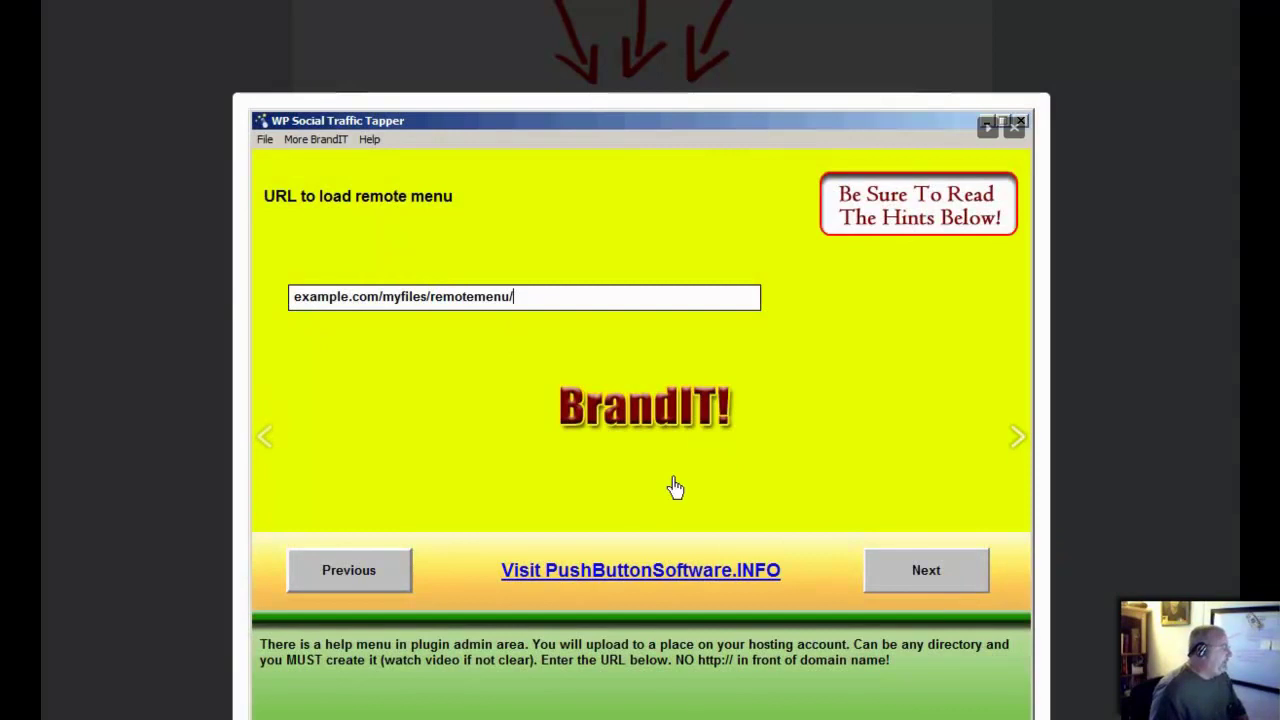
pyautogui.click(1015, 134)
# View the enlarged help menu image in the bonus feature section and close it
pyautogui.scroll(-5, 1056, 316)
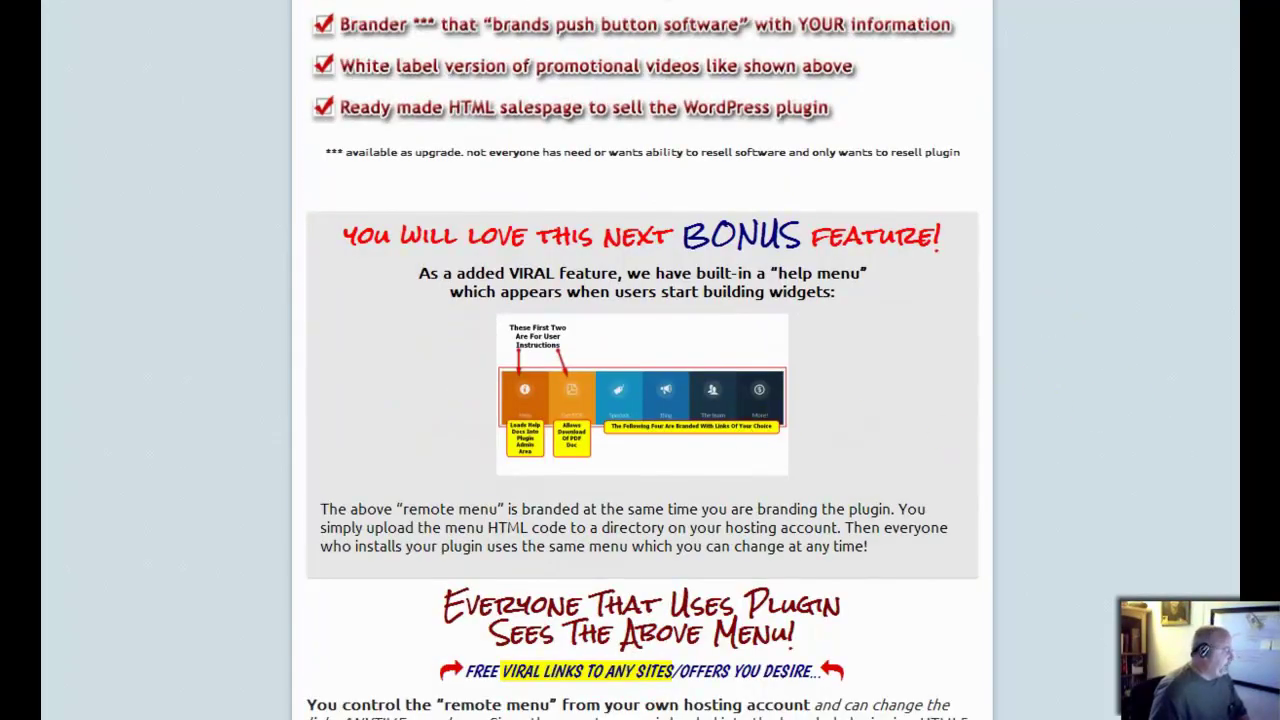
pyautogui.click(666, 401)
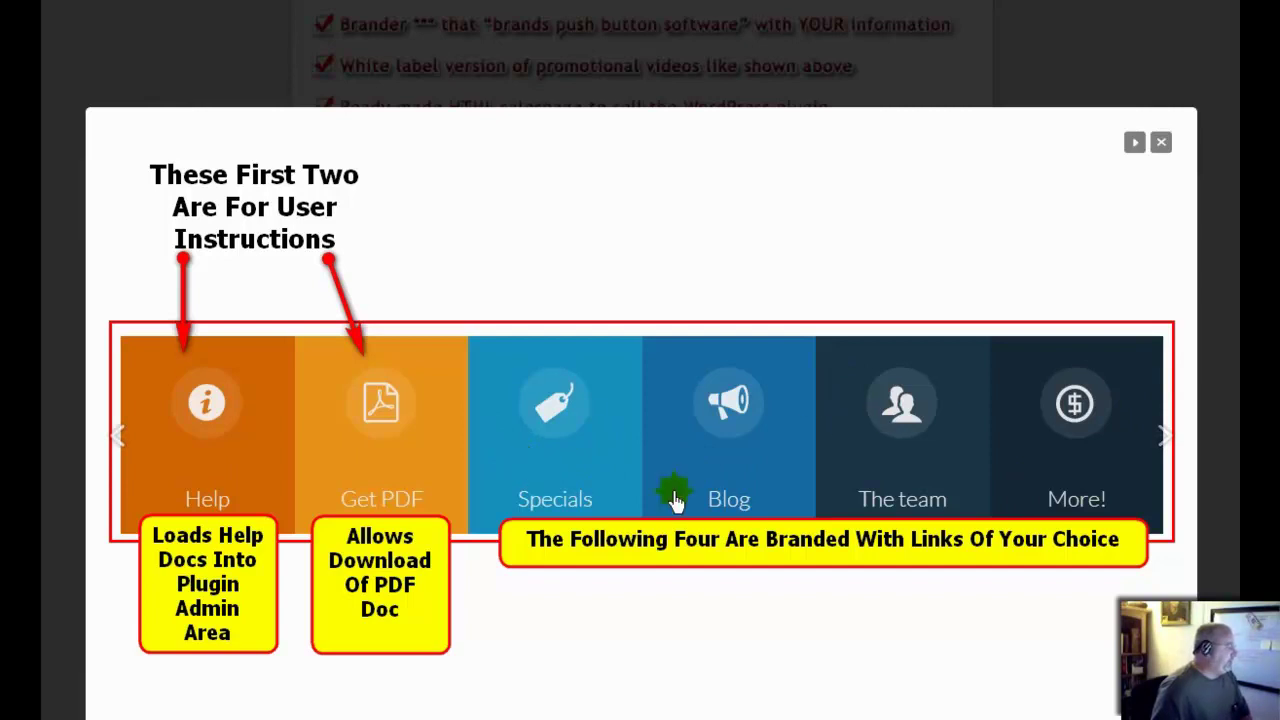
pyautogui.click(1163, 145)
# Read the remote menu notes and the explanation of the two white label ordering options
pyautogui.scroll(-2, 1168, 382)
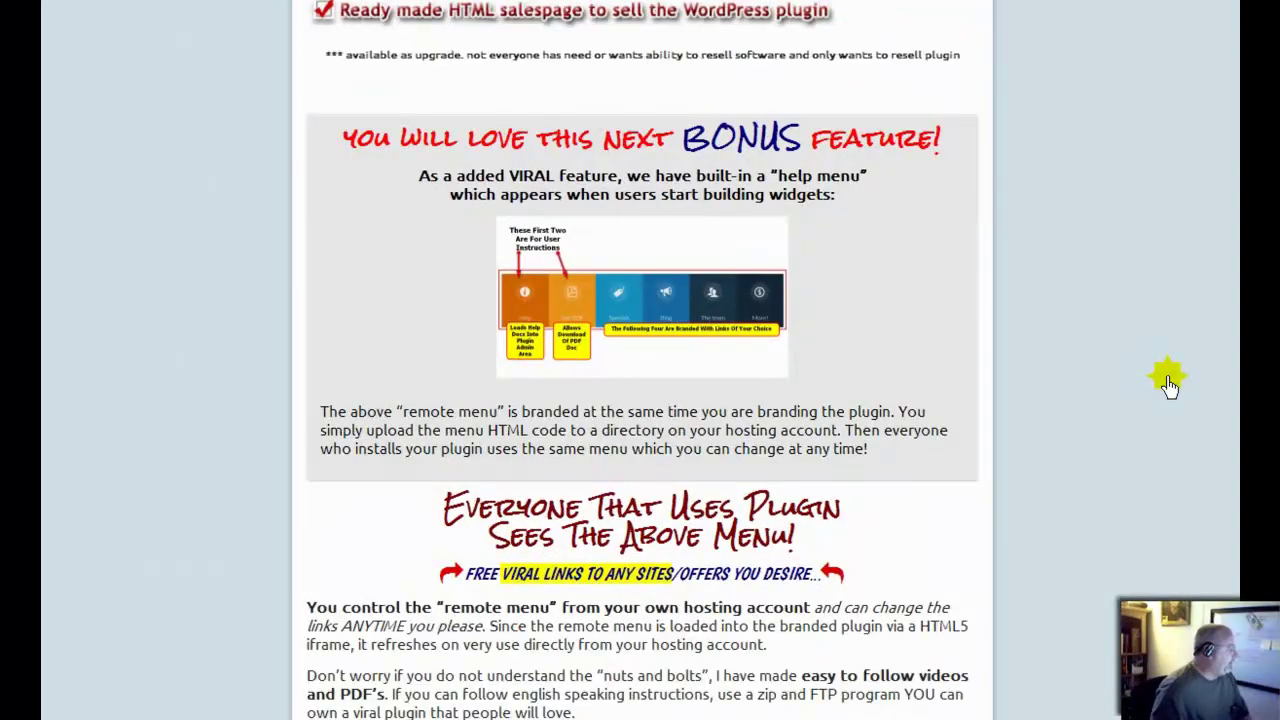
pyautogui.scroll(-5, 1170, 388)
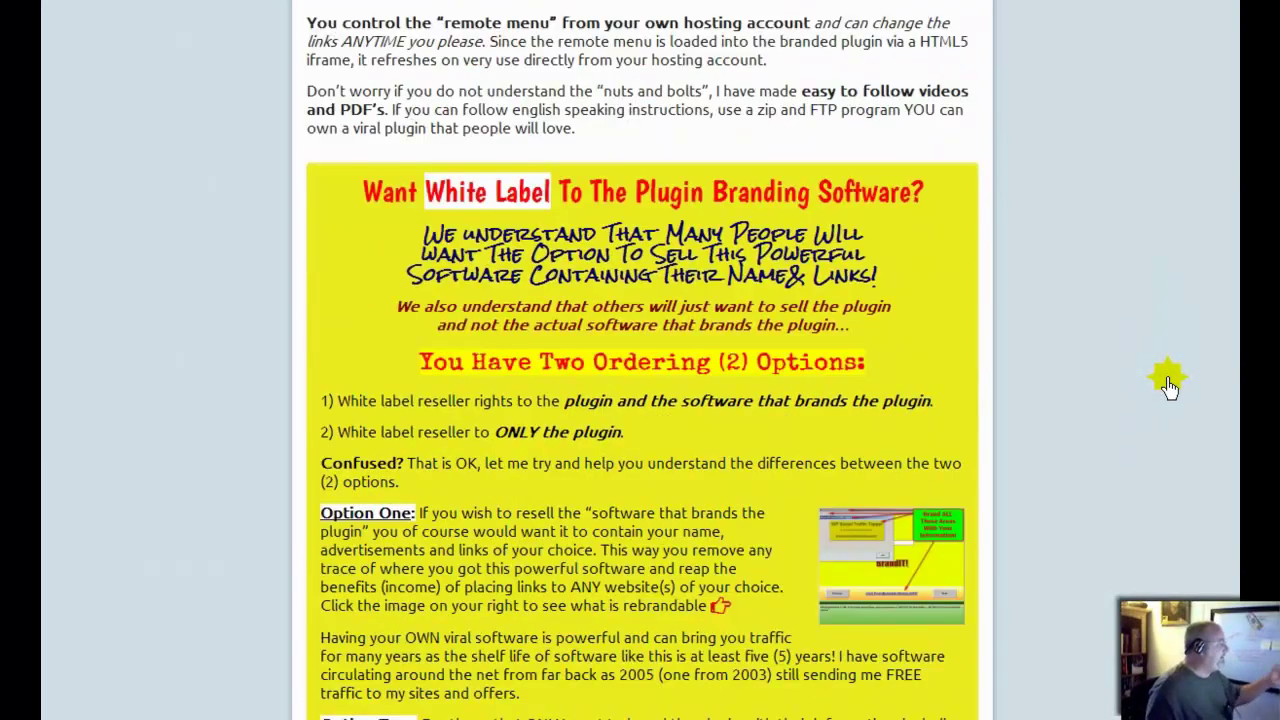
pyautogui.scroll(-3, 1168, 382)
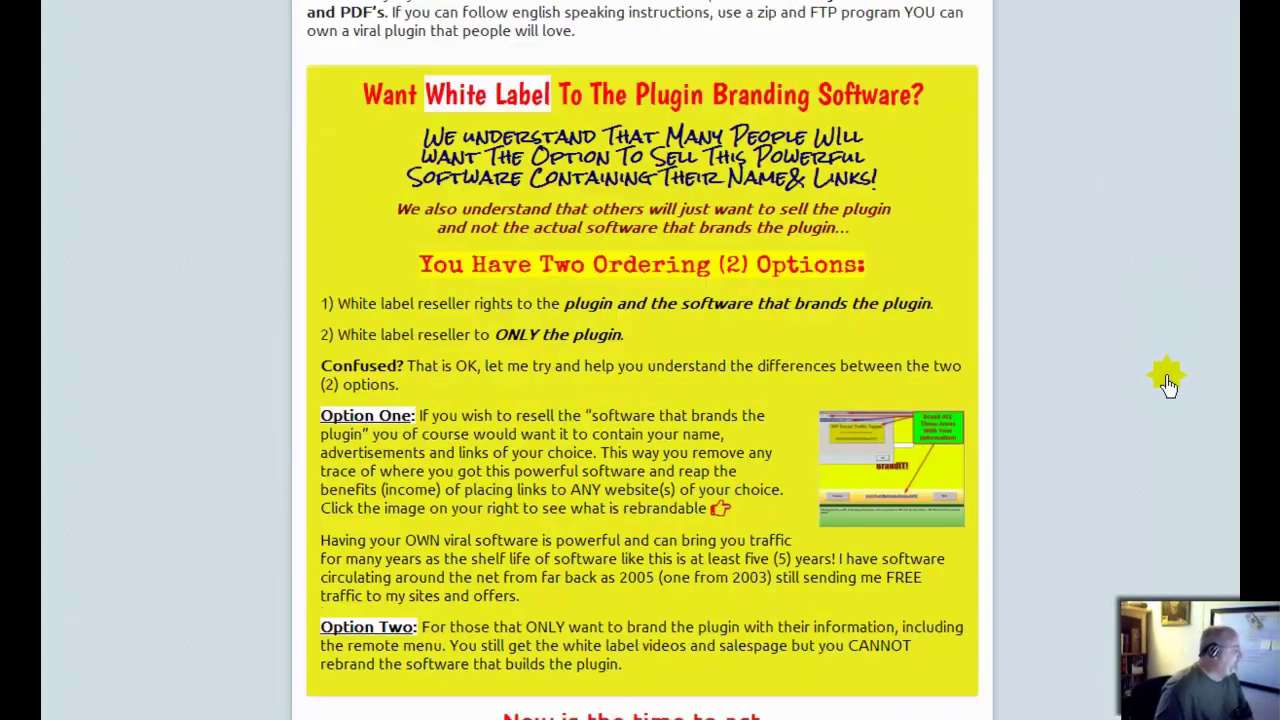
pyautogui.scroll(1, 1166, 380)
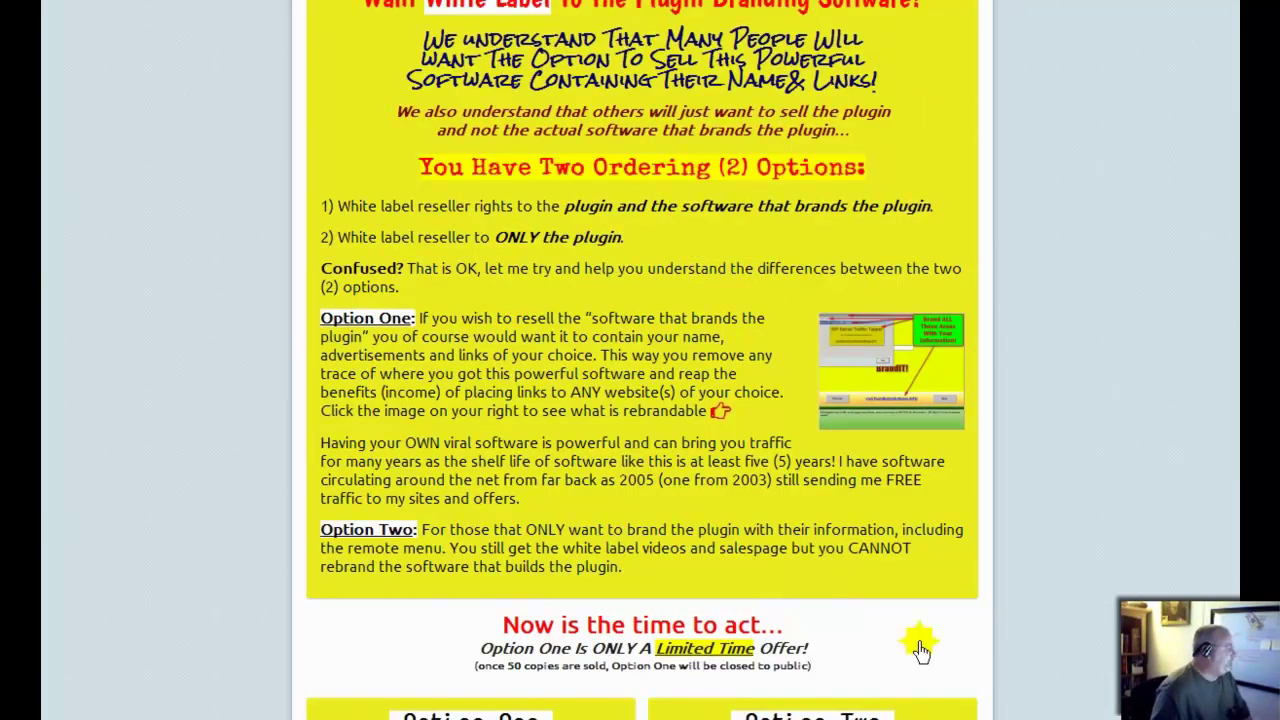
pyautogui.scroll(-1, 1119, 447)
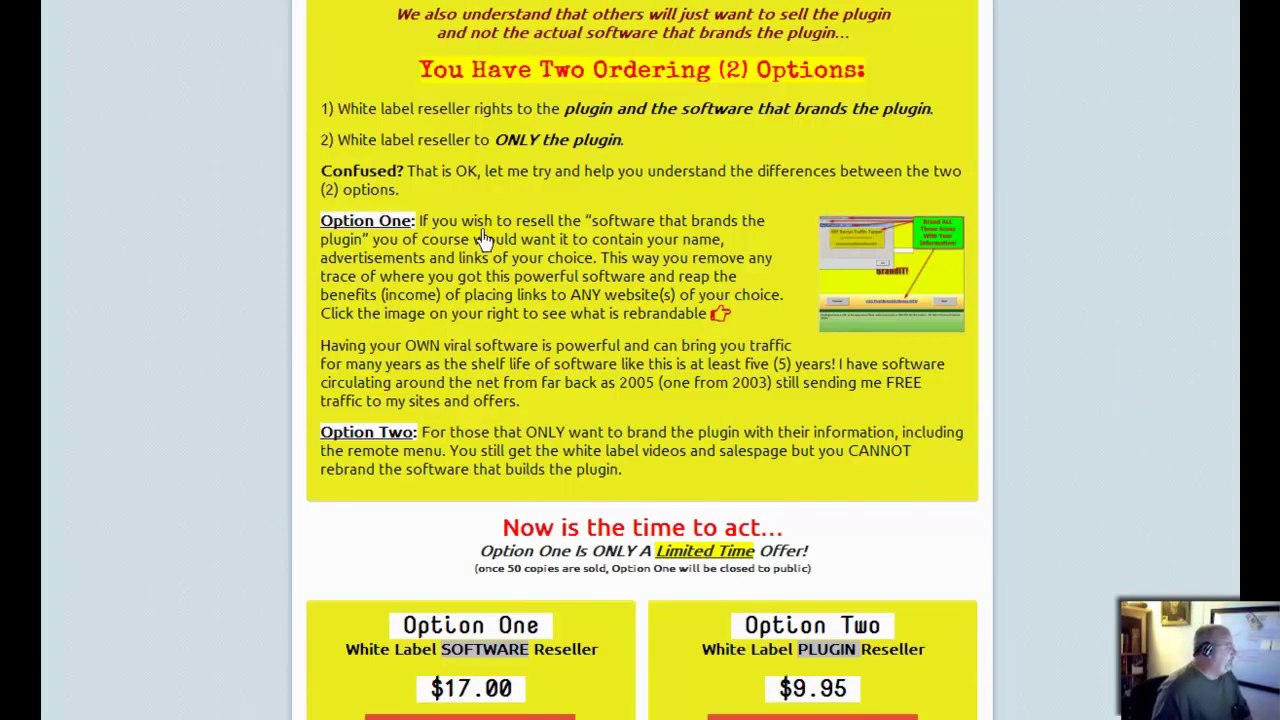
# Enlarge the Option One image to examine the rebrandable areas of the software, and close it
pyautogui.click(890, 254)
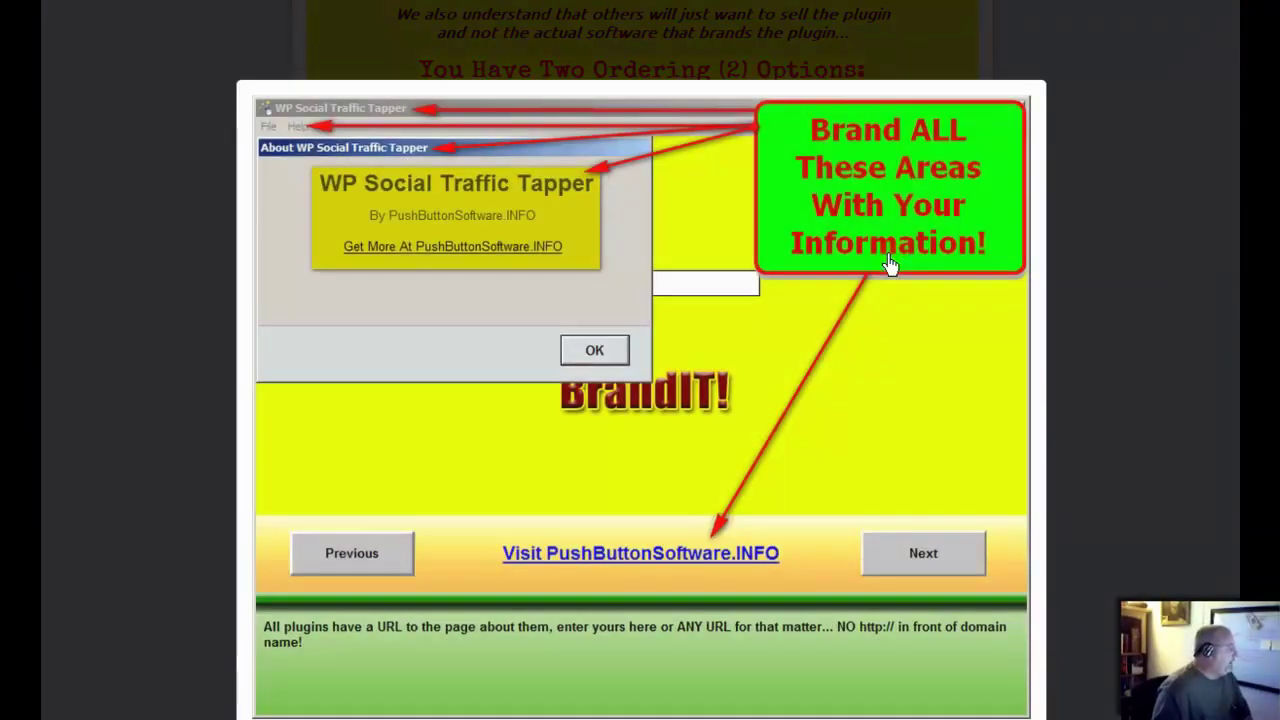
pyautogui.click(894, 572)
pyautogui.click(213, 588)
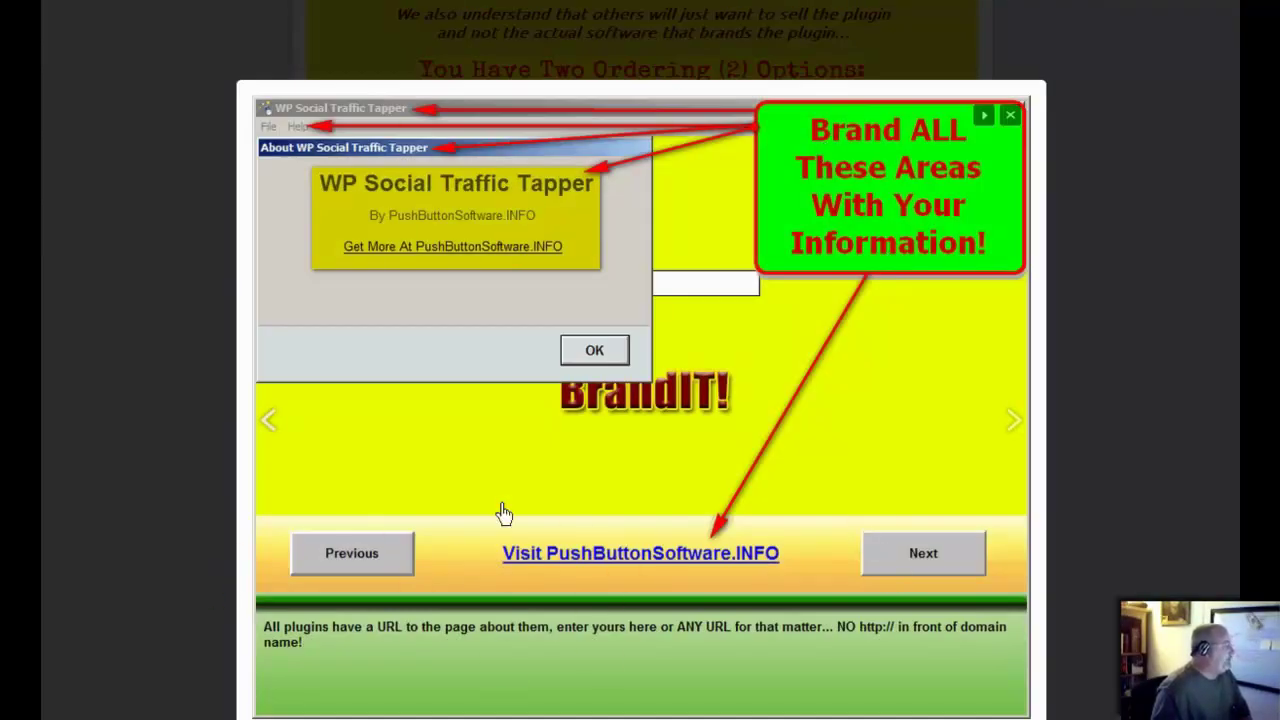
pyautogui.click(461, 318)
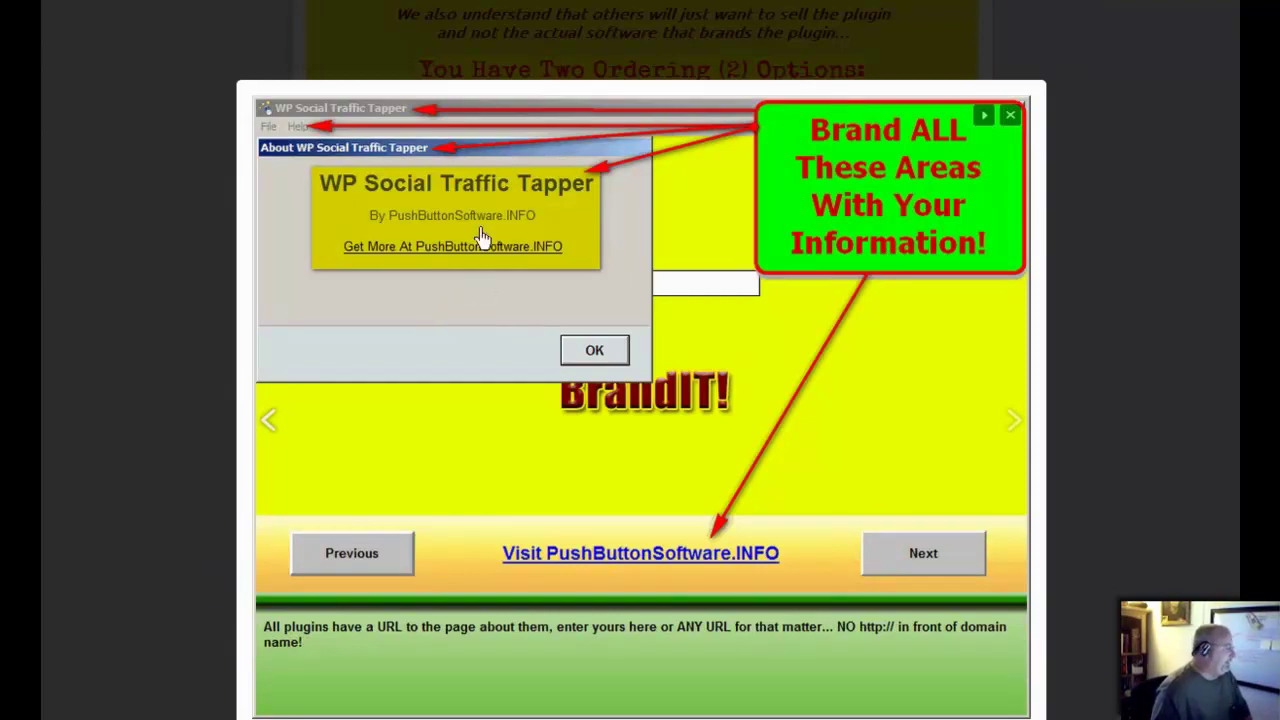
pyautogui.click(681, 670)
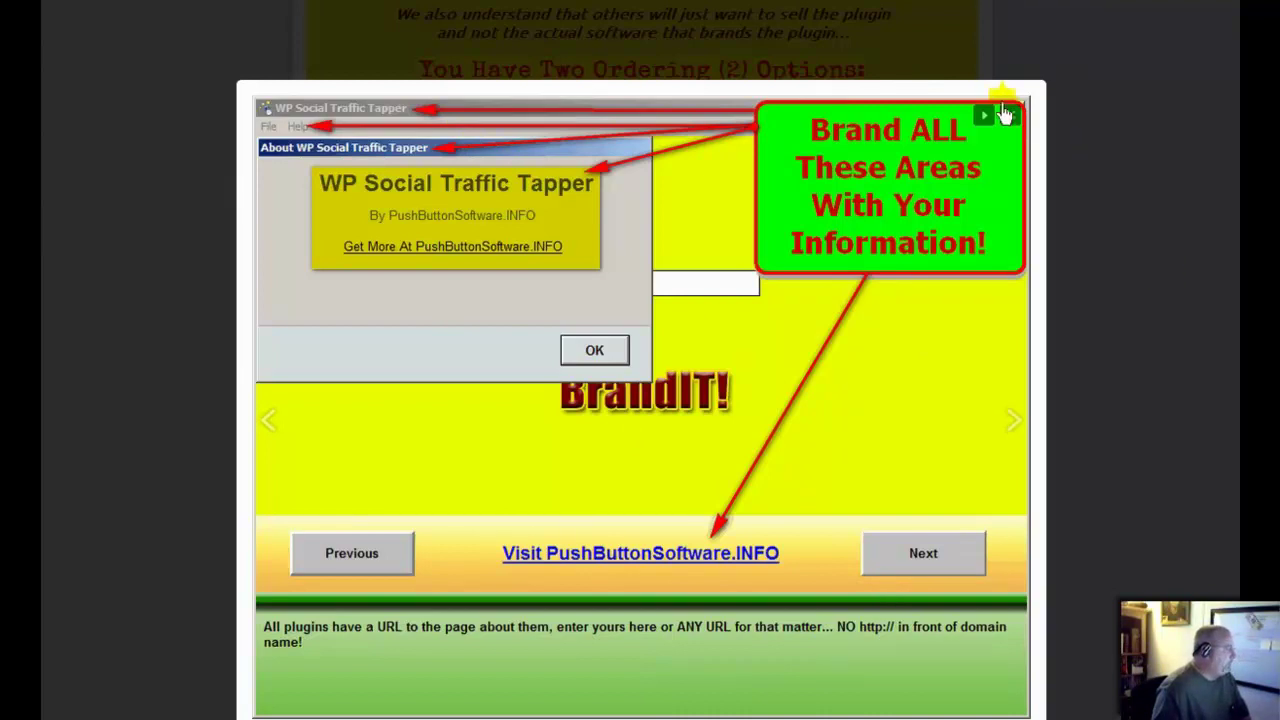
pyautogui.click(1009, 115)
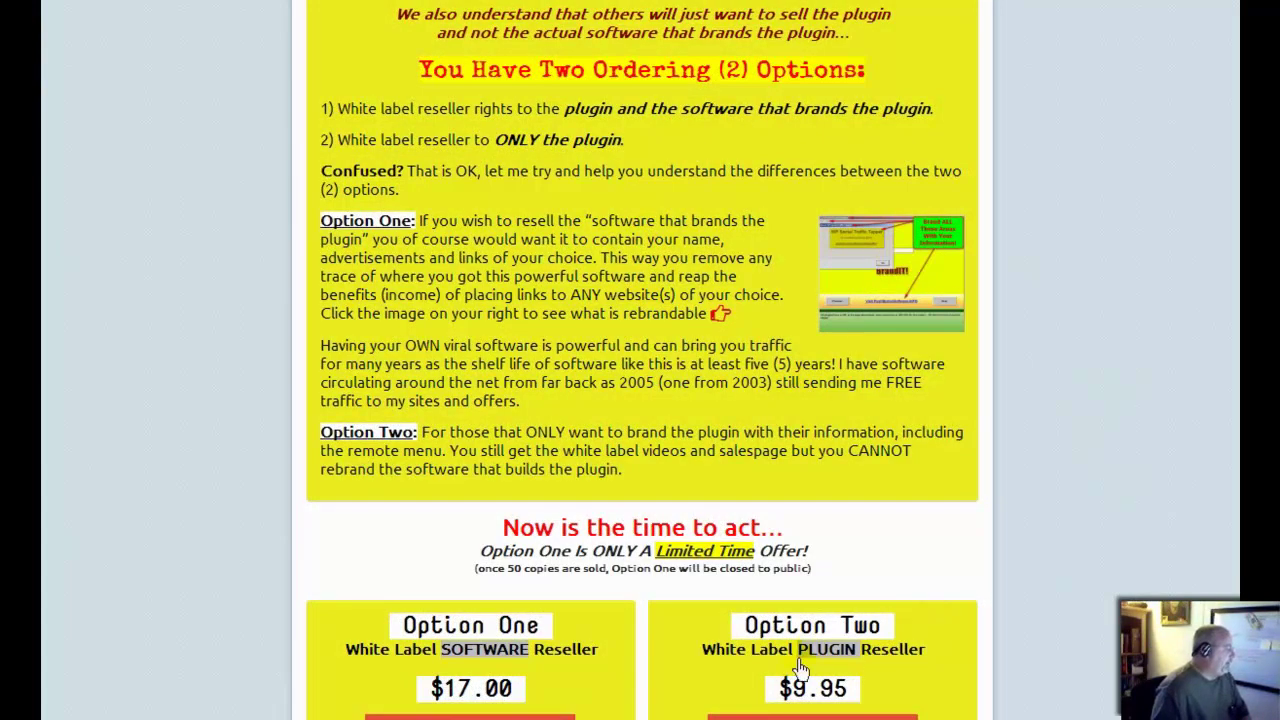
# Review the Option One and Option Two purchase offers below the ordering explanation
pyautogui.click(980, 643)
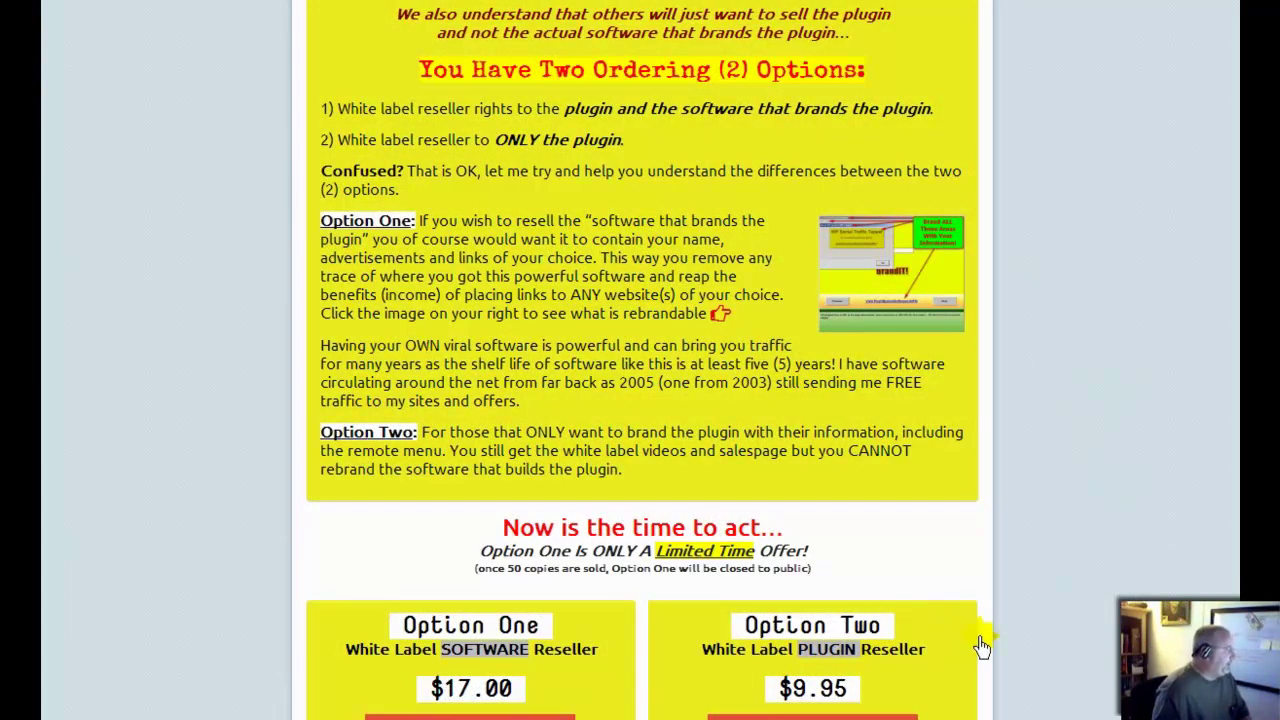
pyautogui.click(1057, 597)
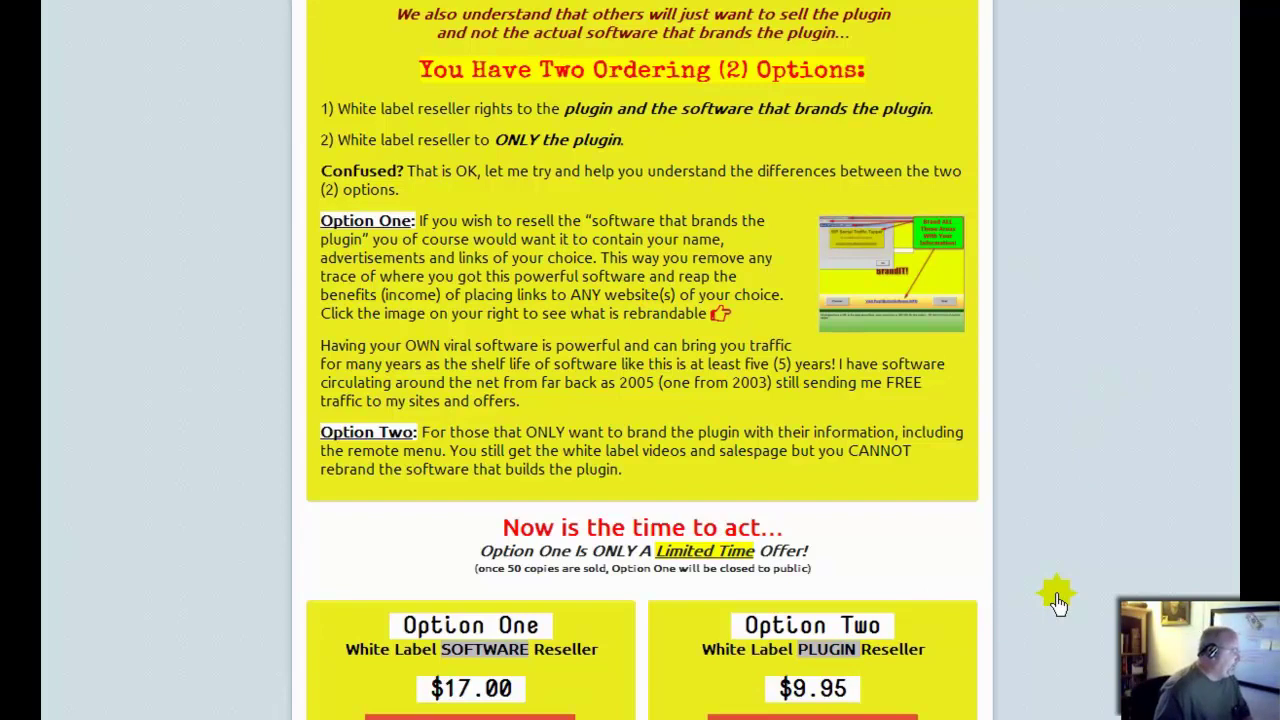
pyautogui.scroll(-1, 1060, 603)
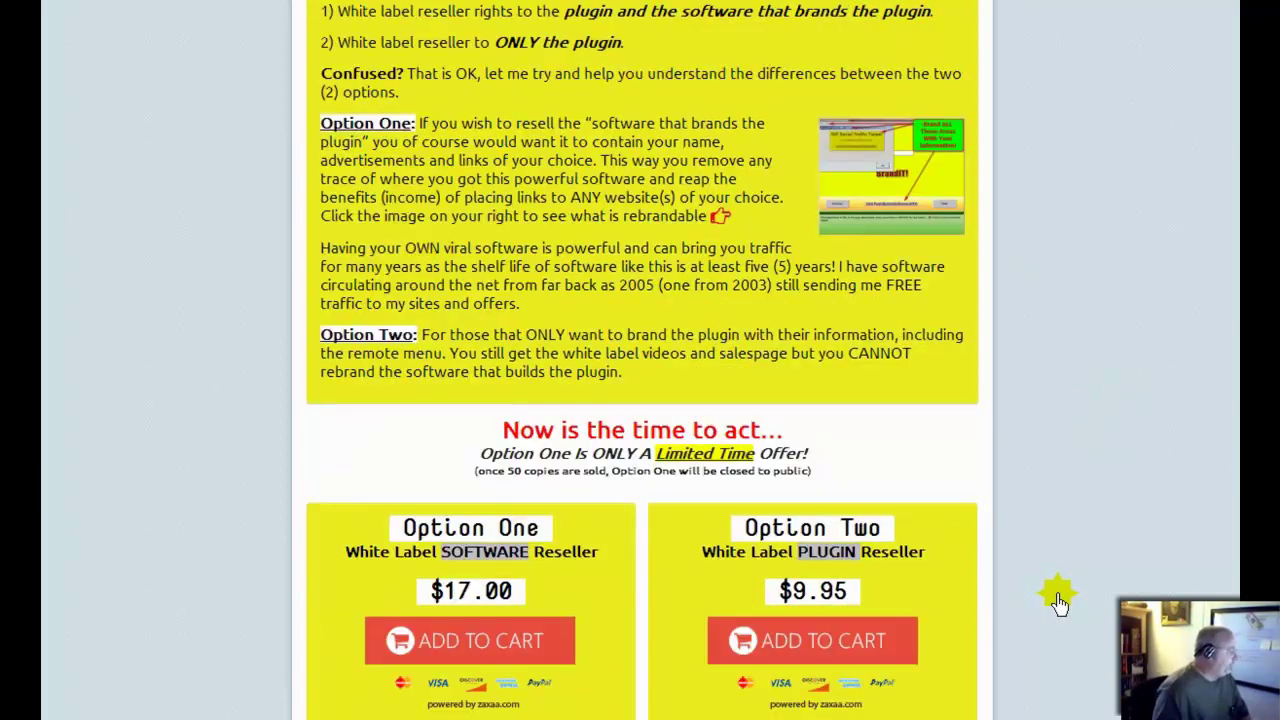
pyautogui.scroll(1, 1060, 603)
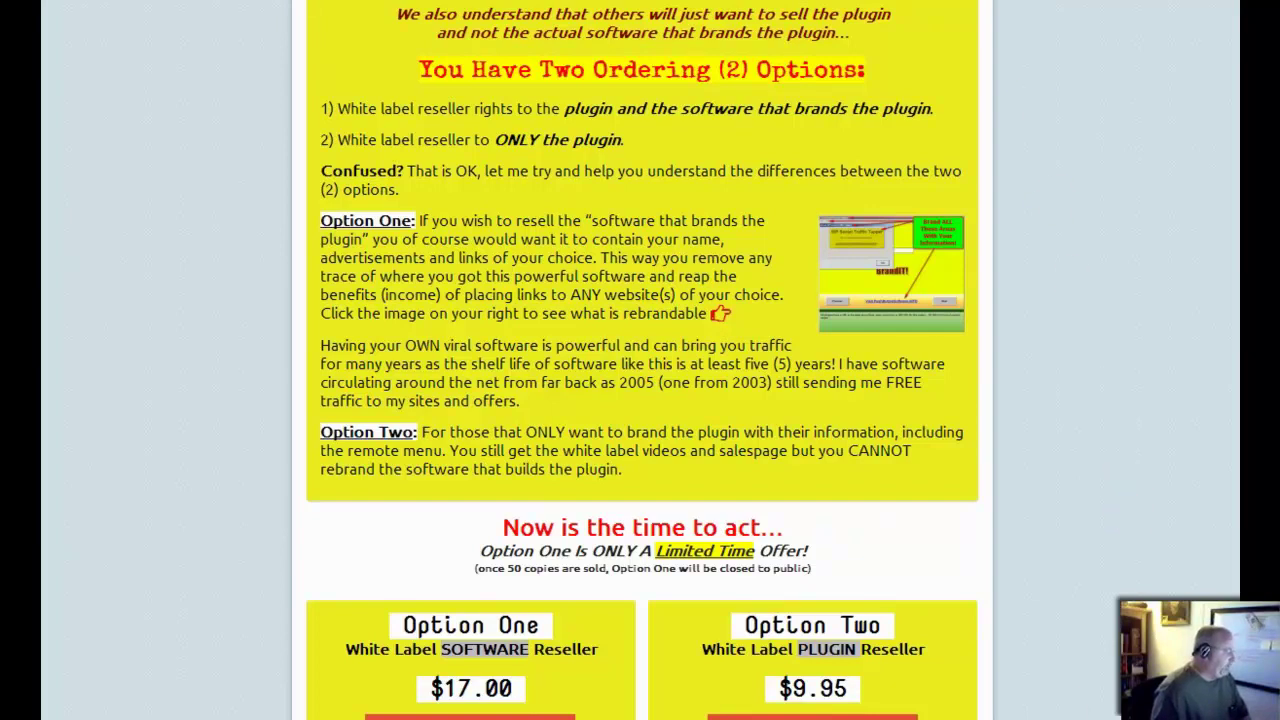
# Switch to the PBS Dev Site demo page and examine the widgets placed in its post and sidebar
pyautogui.hotkey('ctrl', 'Tab')
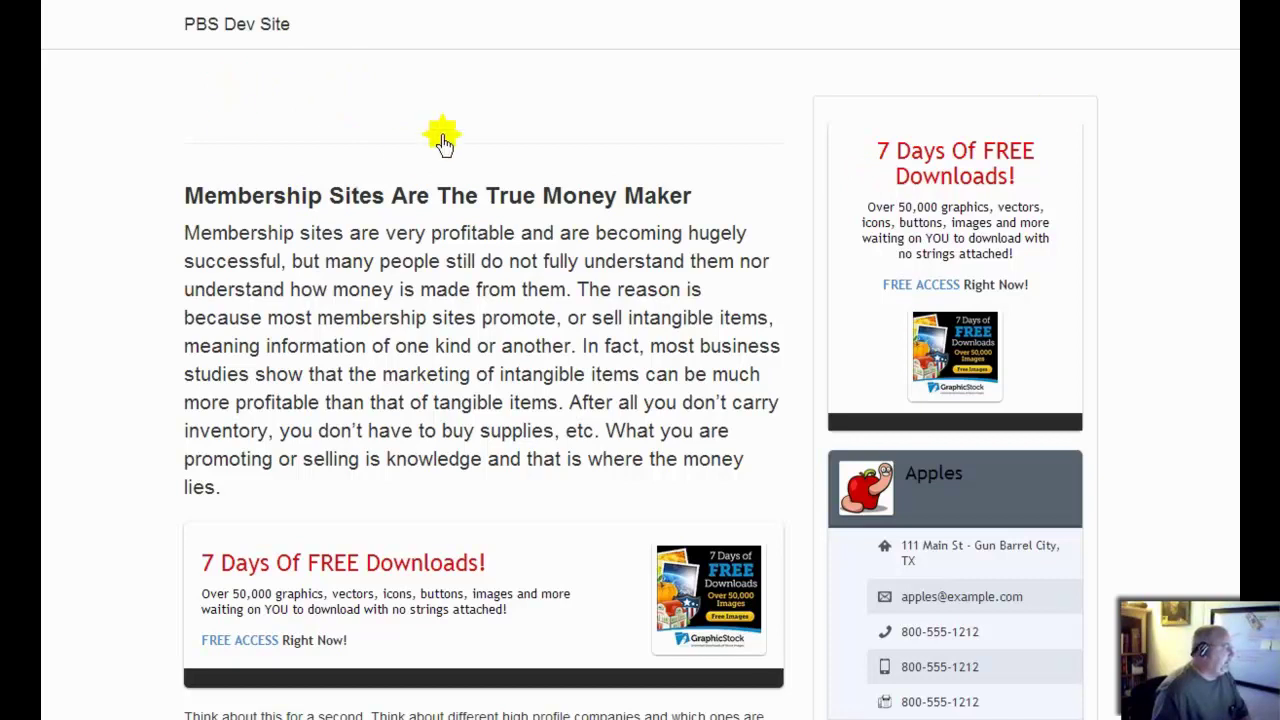
pyautogui.scroll(-1, 640, 360)
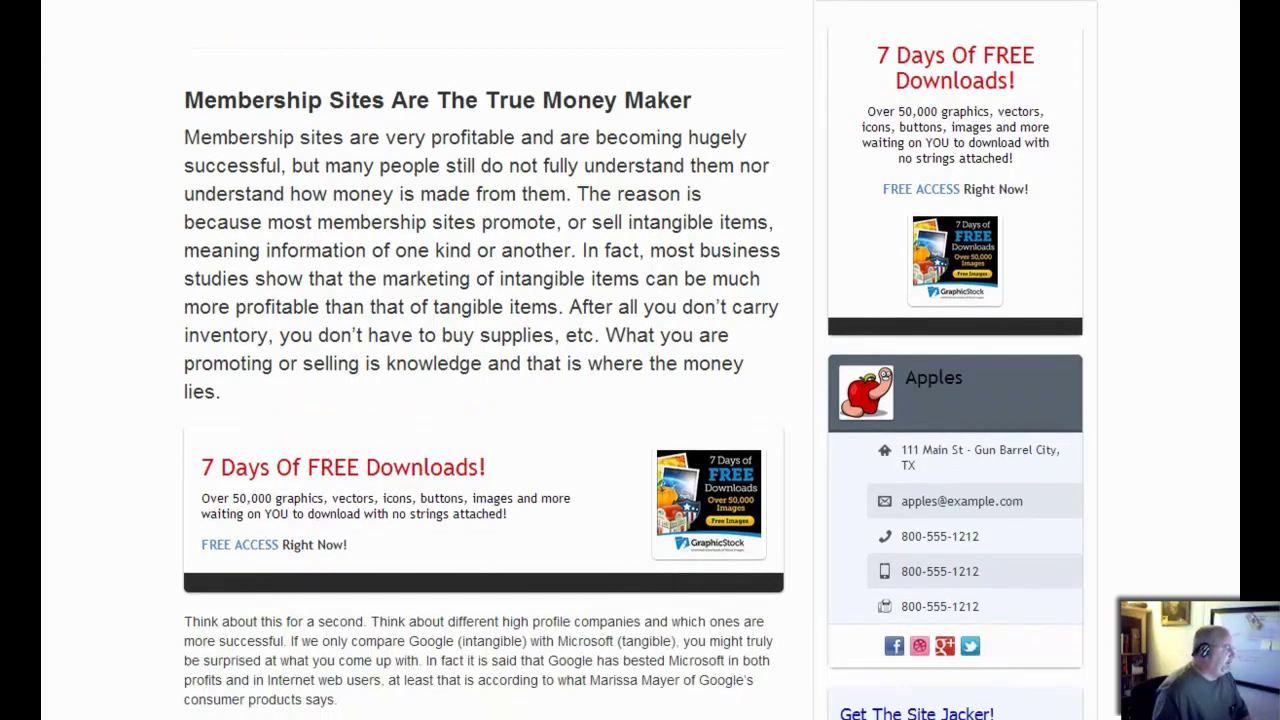
pyautogui.scroll(1, 640, 360)
pyautogui.scroll(-1, 640, 360)
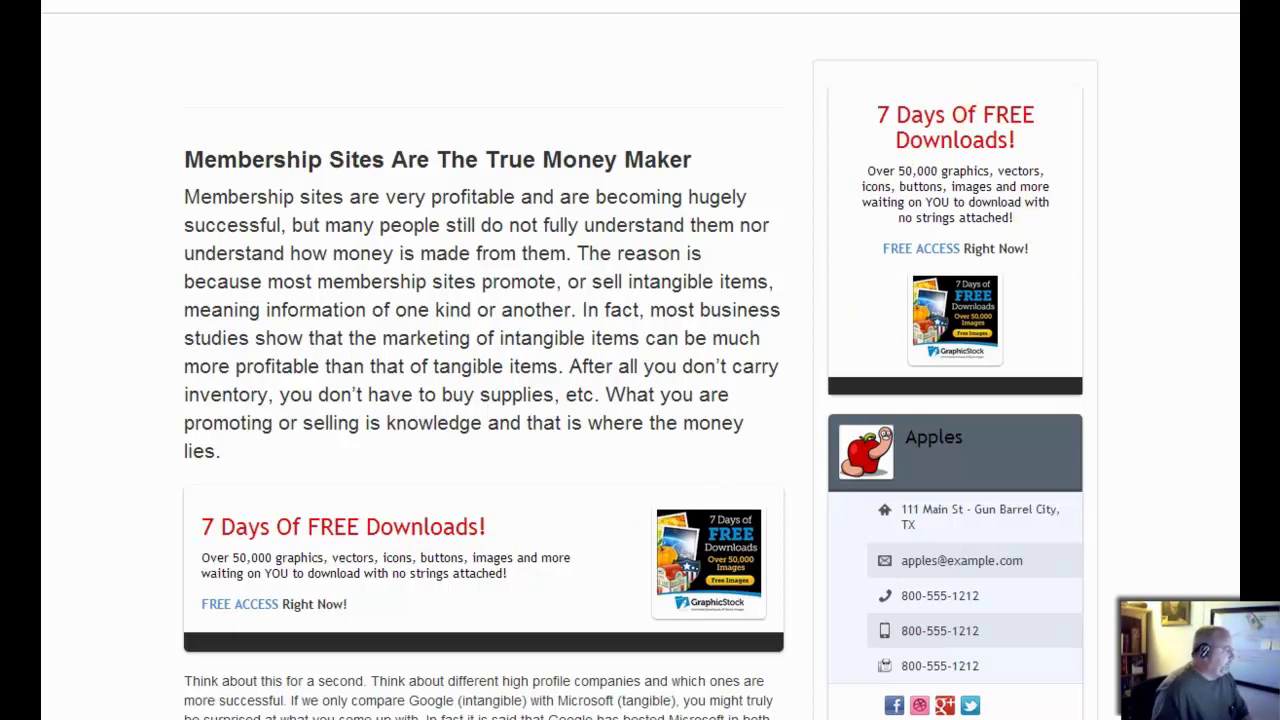
pyautogui.scroll(-3, 1219, 261)
pyautogui.scroll(-2, 1229, 443)
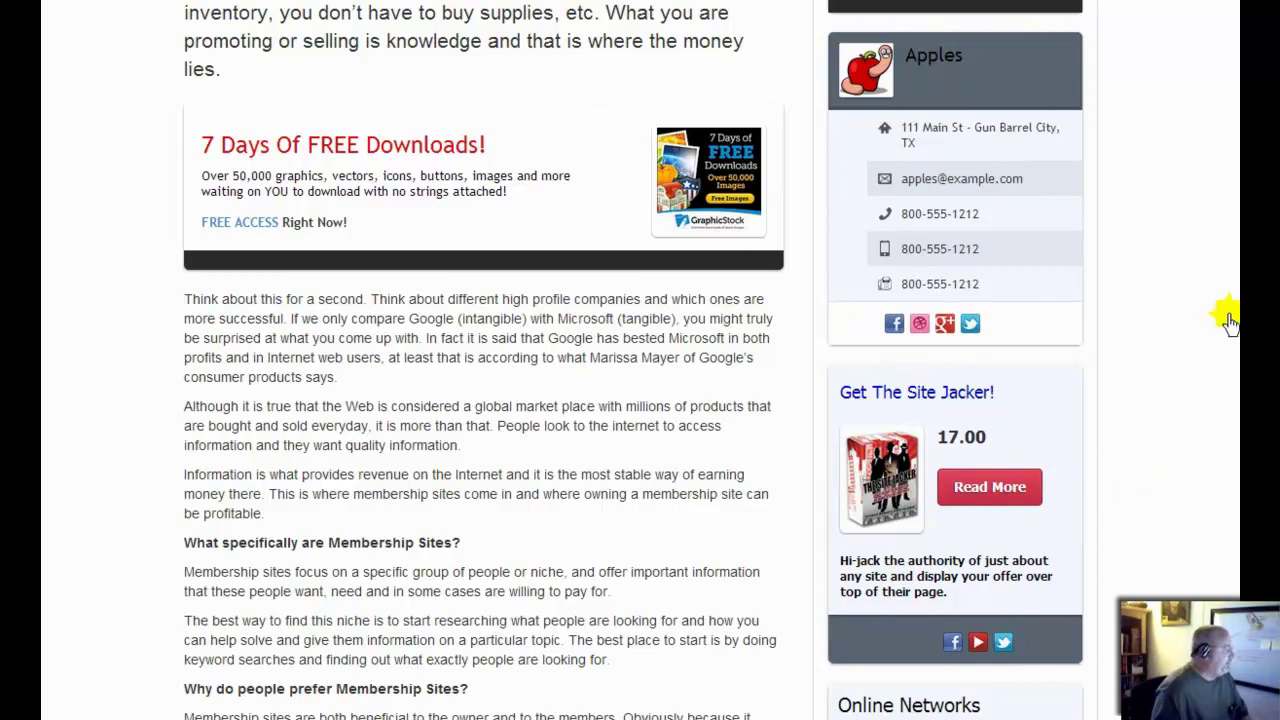
pyautogui.scroll(-4, 1236, 356)
pyautogui.scroll(-3, 1236, 356)
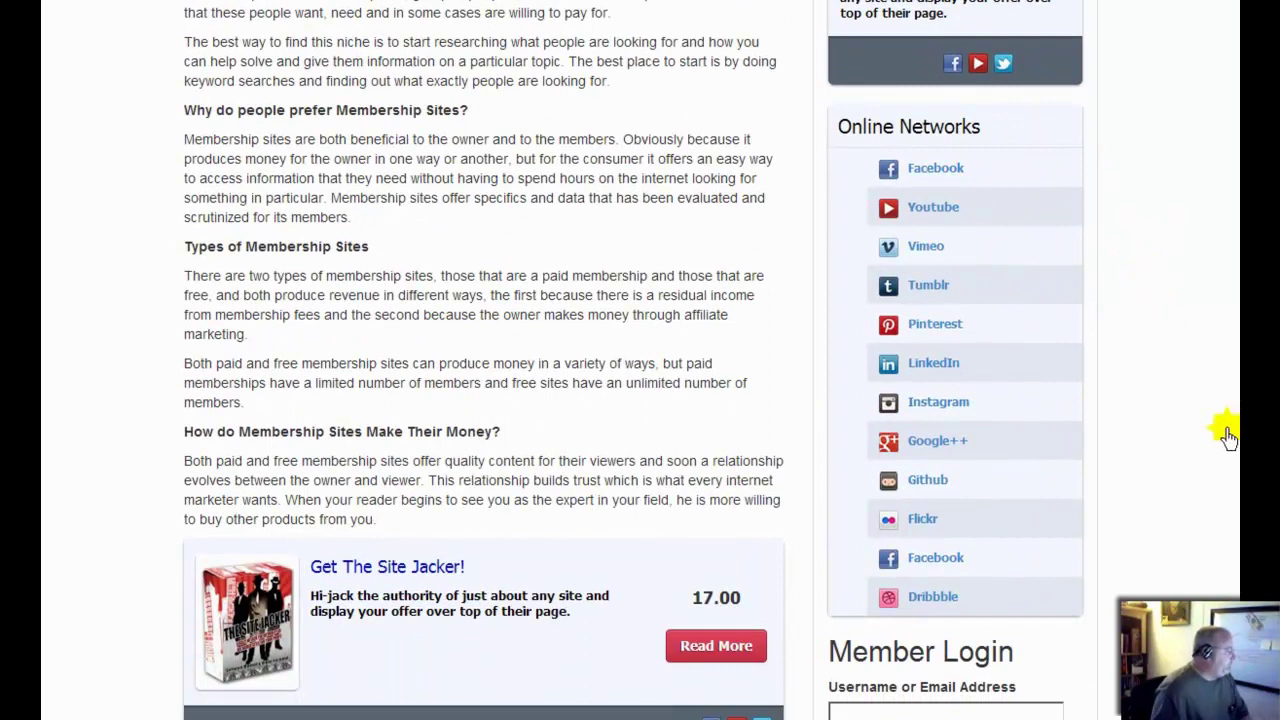
pyautogui.scroll(-2, 633, 360)
pyautogui.scroll(8, 633, 360)
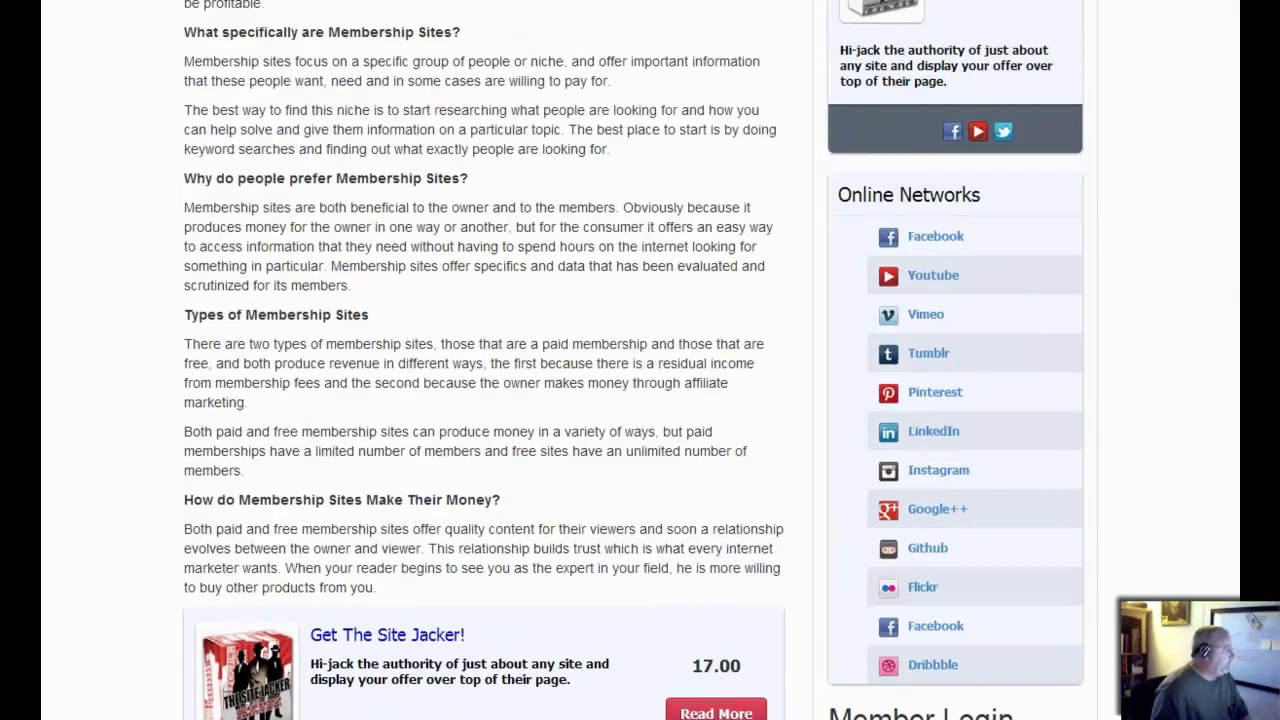
pyautogui.scroll(2, 633, 360)
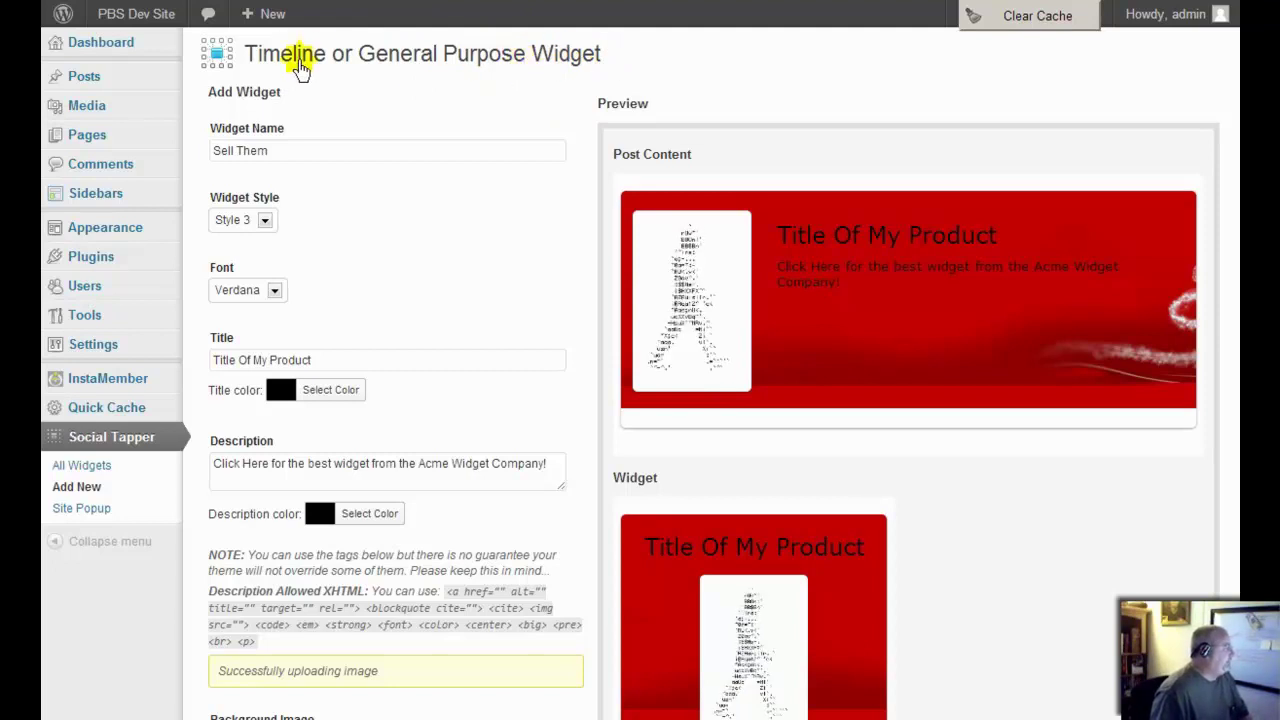
# Look through the available widget style previews for the Sell Them widget without choosing another style
pyautogui.click(264, 220)
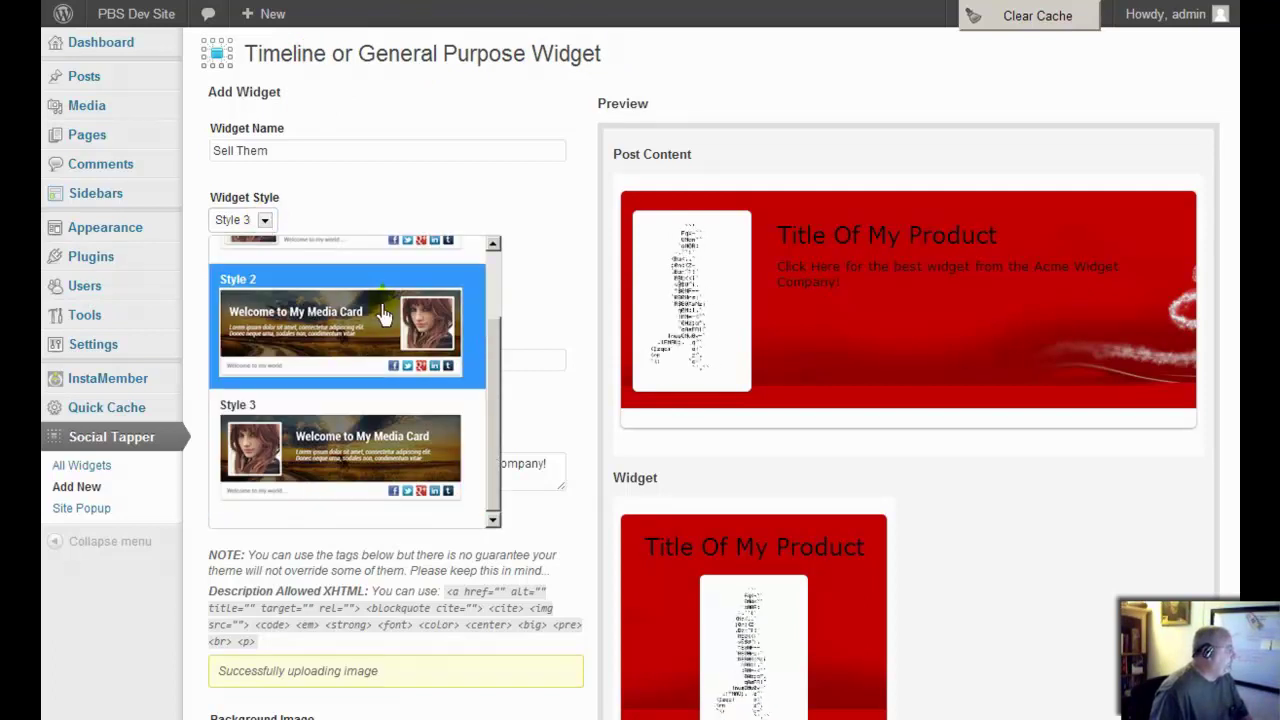
pyautogui.click(531, 86)
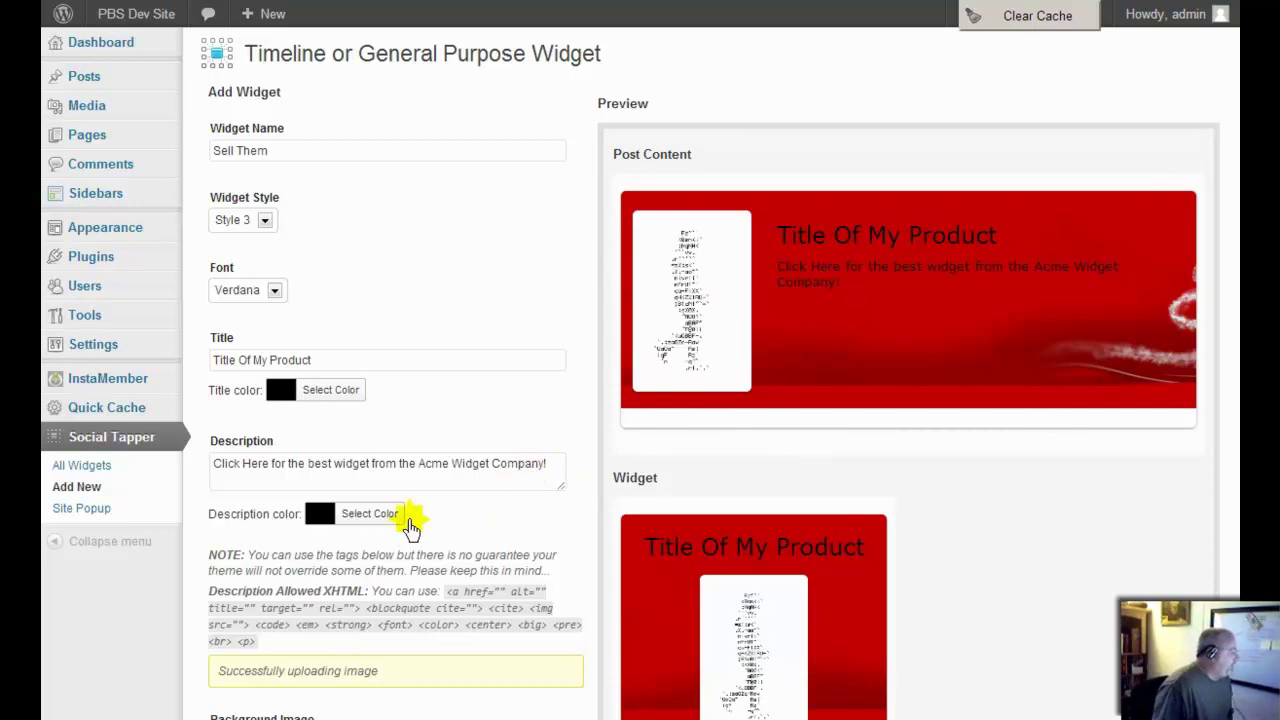
# Set the title color of the Sell Them widget to yellow #eded00
pyautogui.click(331, 393)
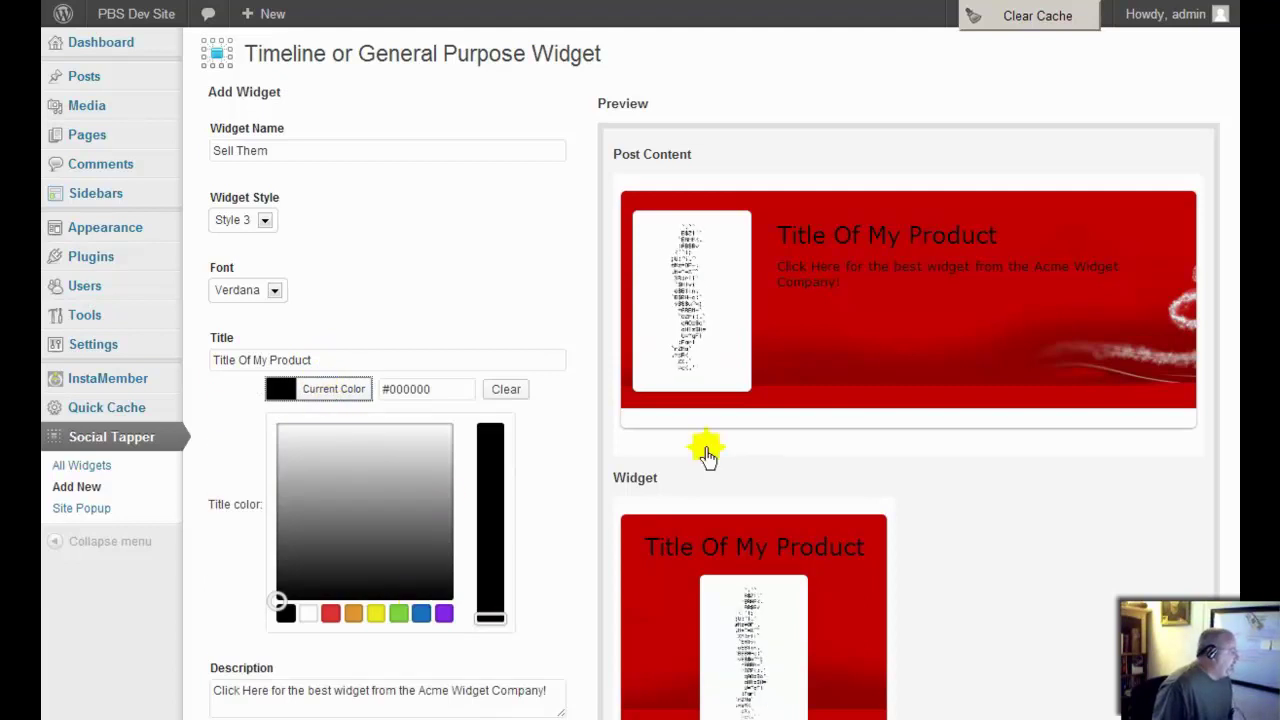
pyautogui.click(375, 615)
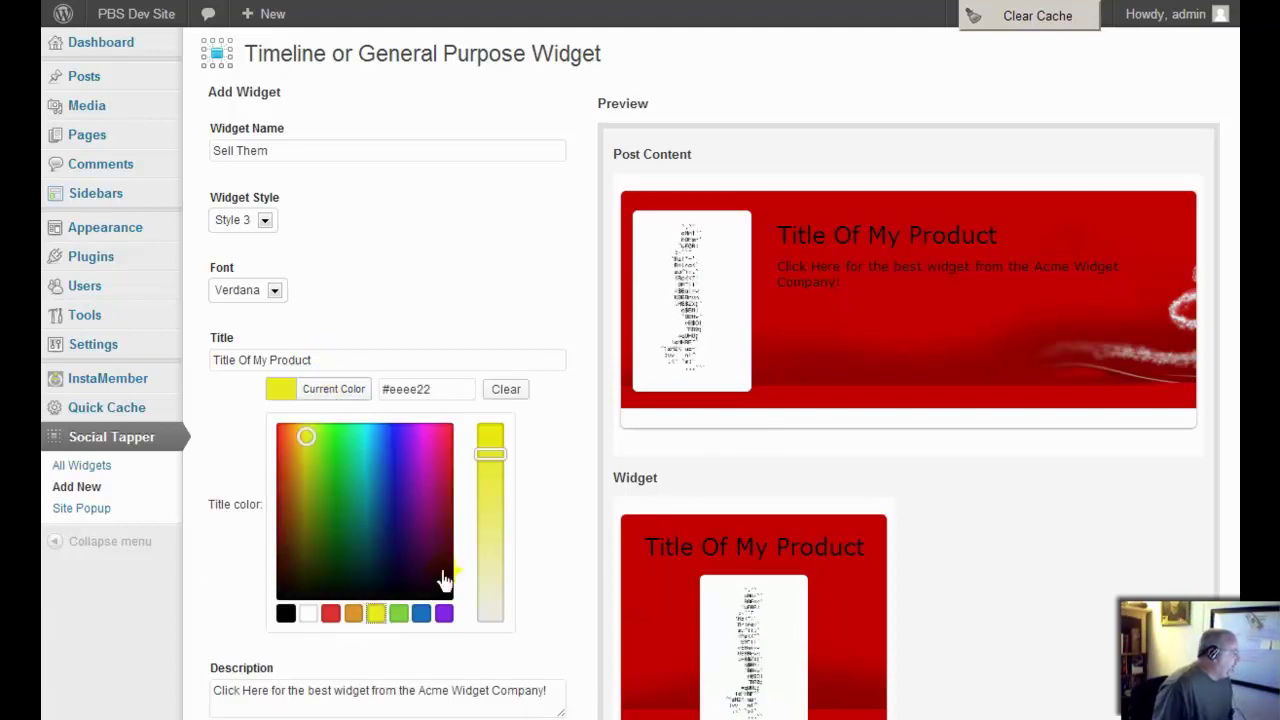
pyautogui.moveTo(499, 463); pyautogui.dragTo(504, 433)
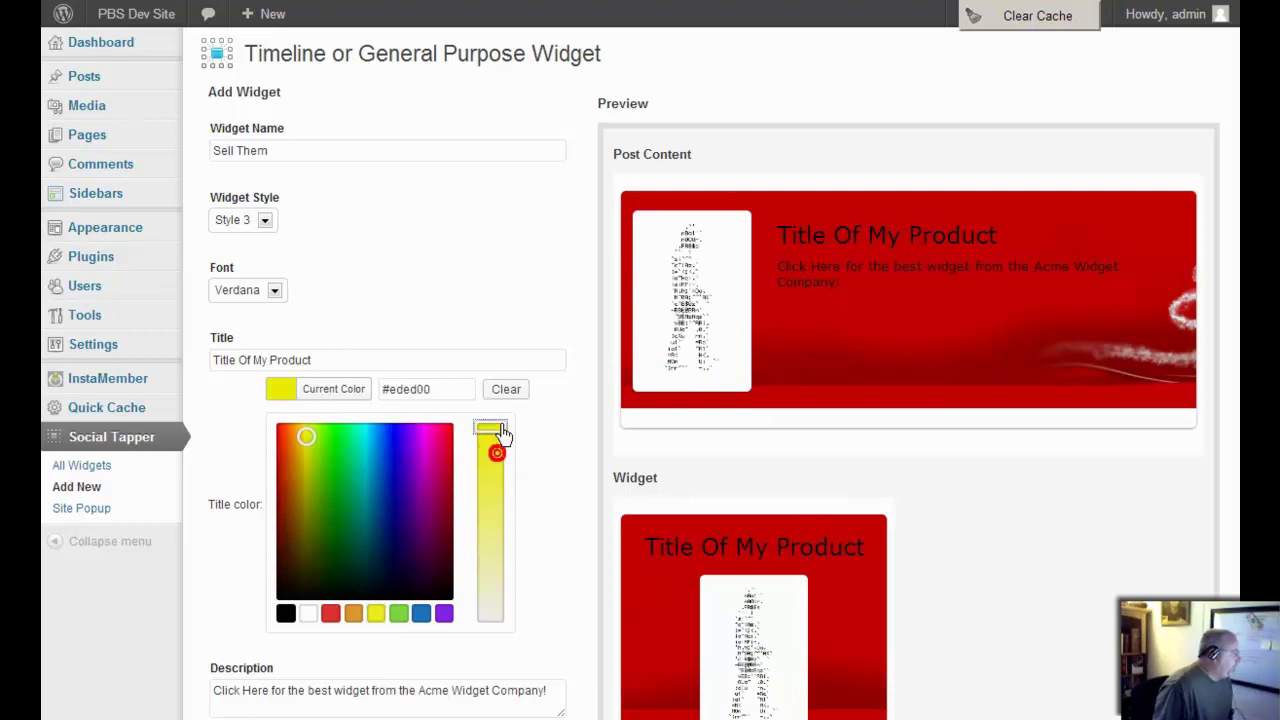
pyautogui.click(545, 314)
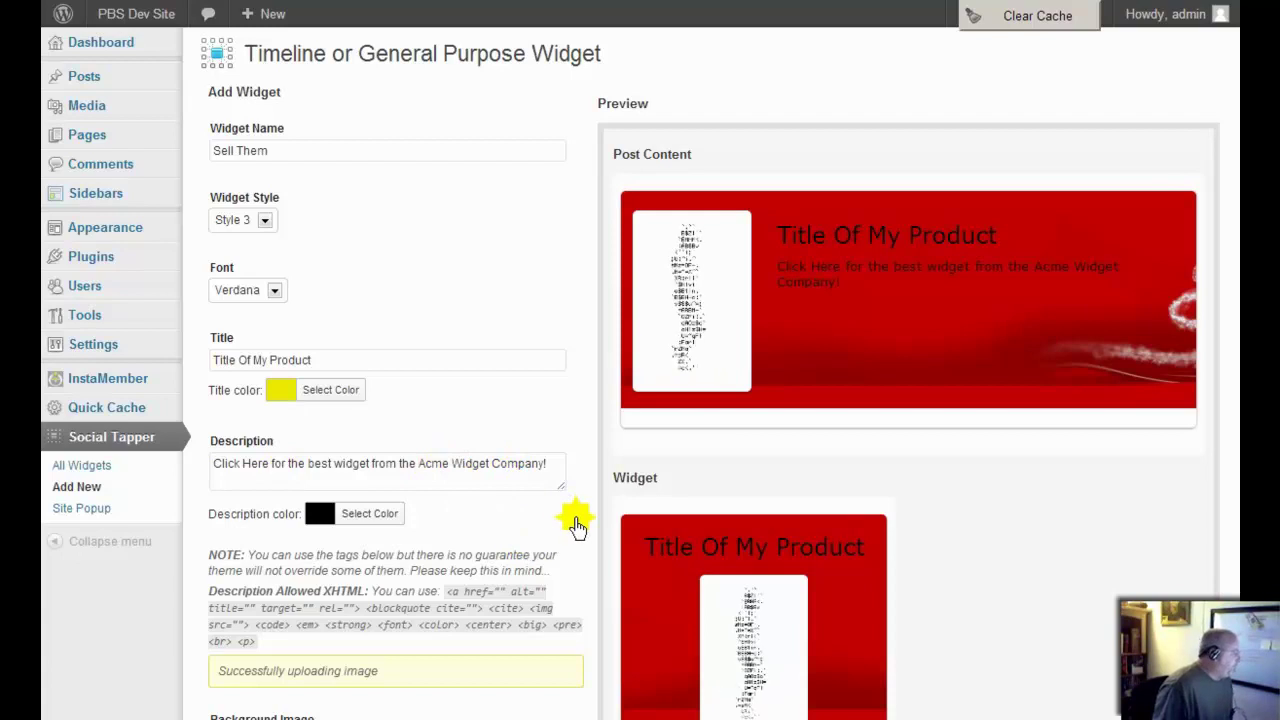
# Set the description color of the Sell Them widget to white #ffffff
pyautogui.click(372, 520)
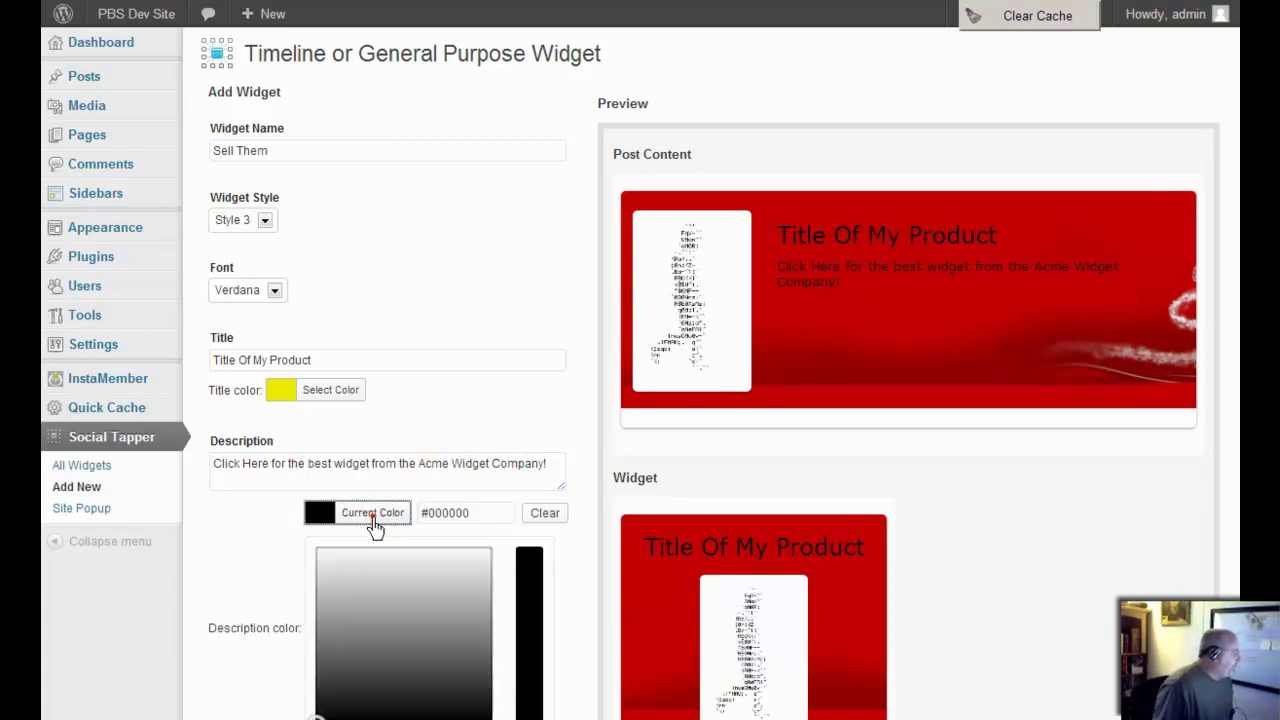
pyautogui.click(468, 561)
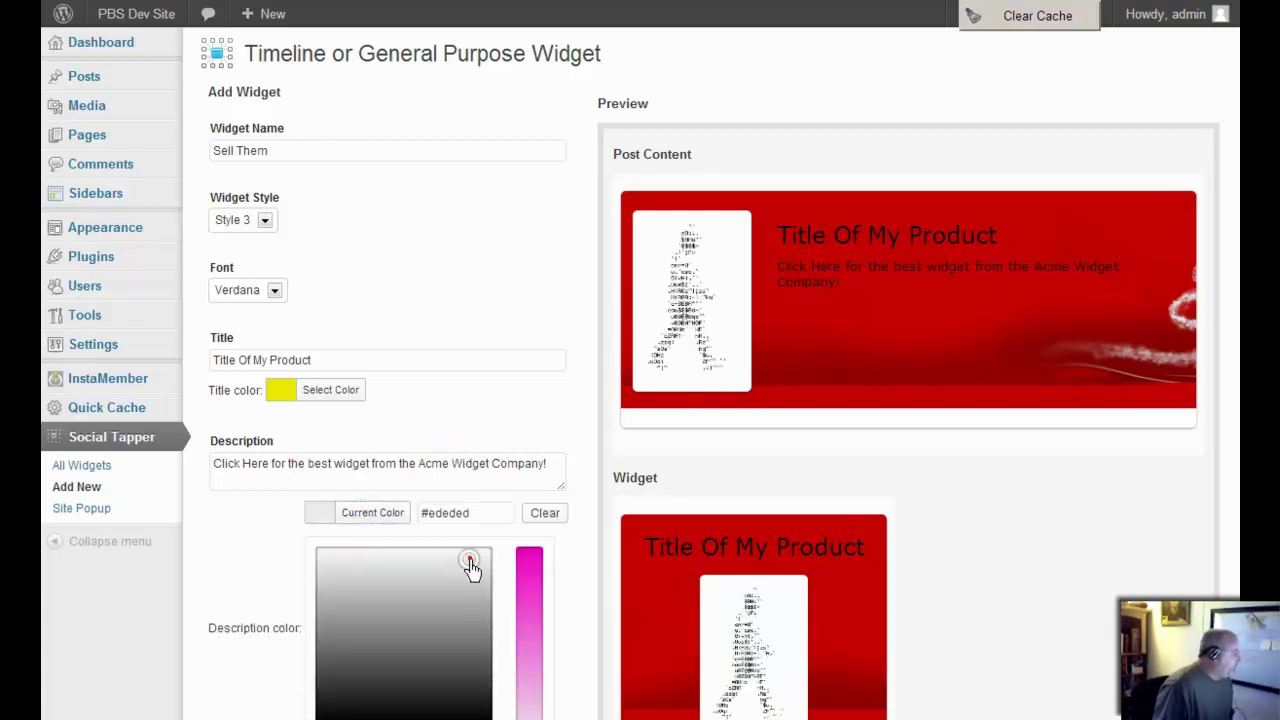
pyautogui.moveTo(491, 564); pyautogui.dragTo(487, 563)
pyautogui.click(316, 570)
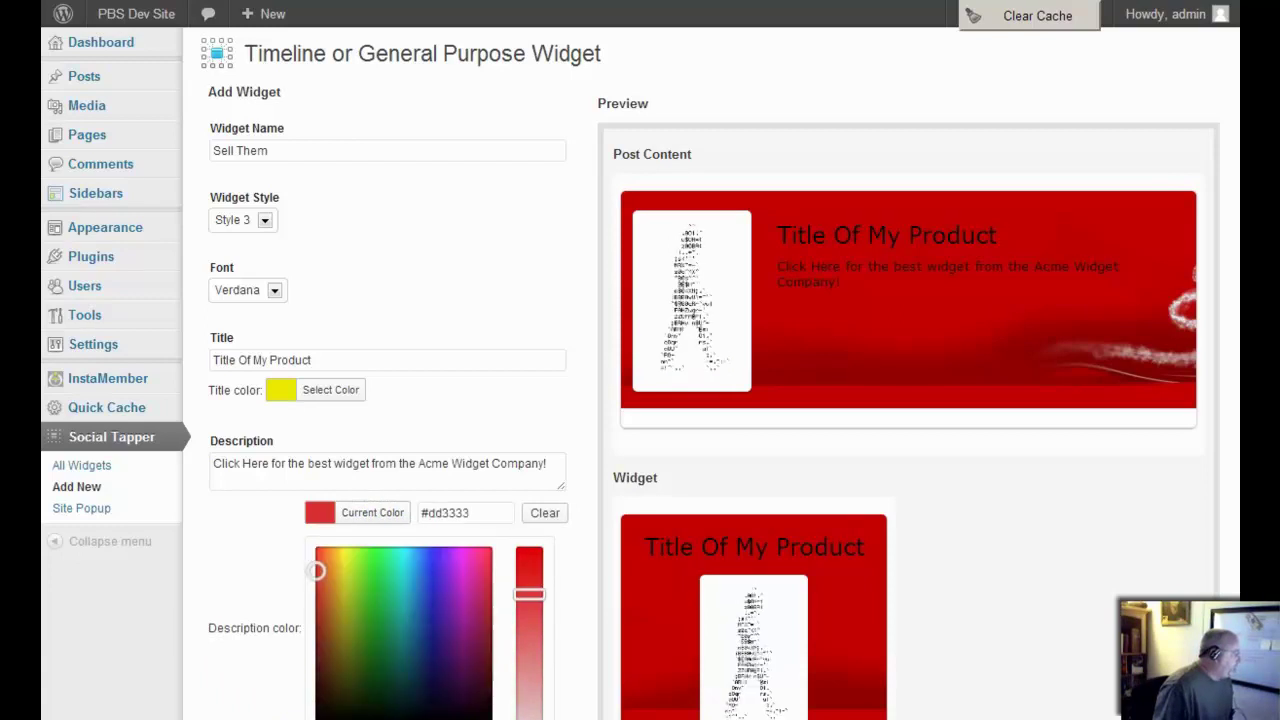
pyautogui.moveTo(316, 570); pyautogui.dragTo(316, 548)
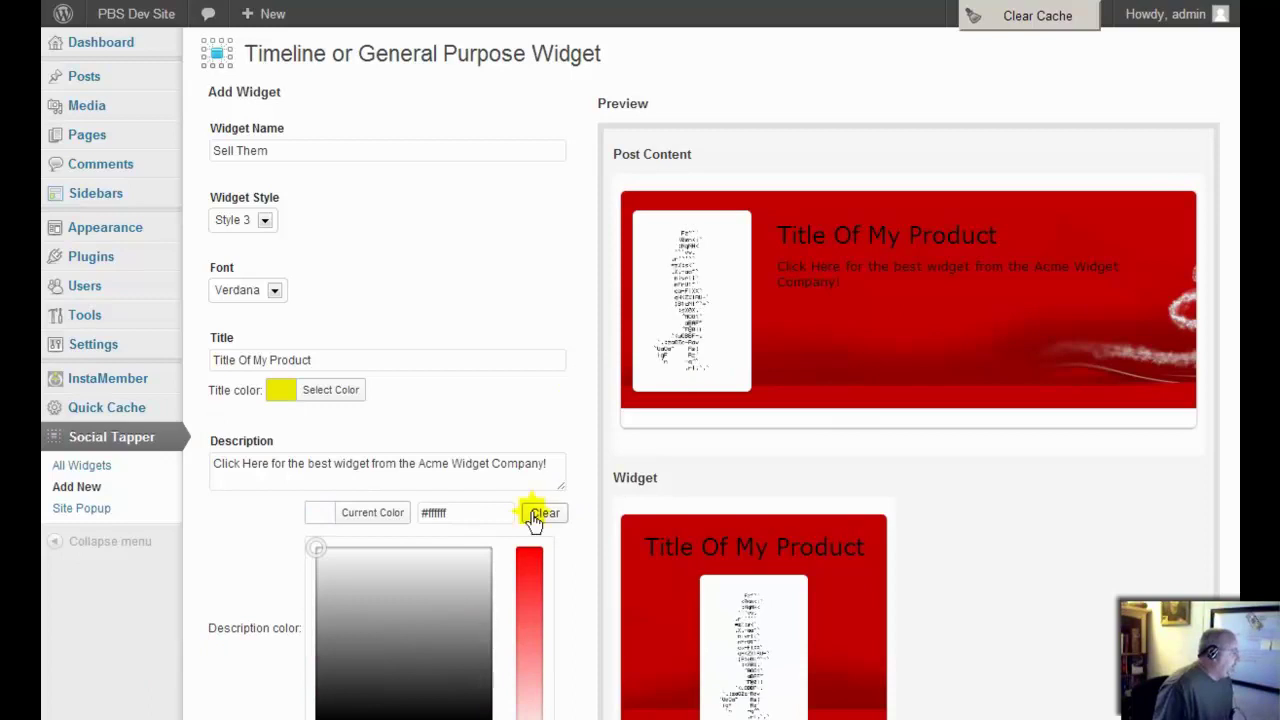
pyautogui.click(570, 578)
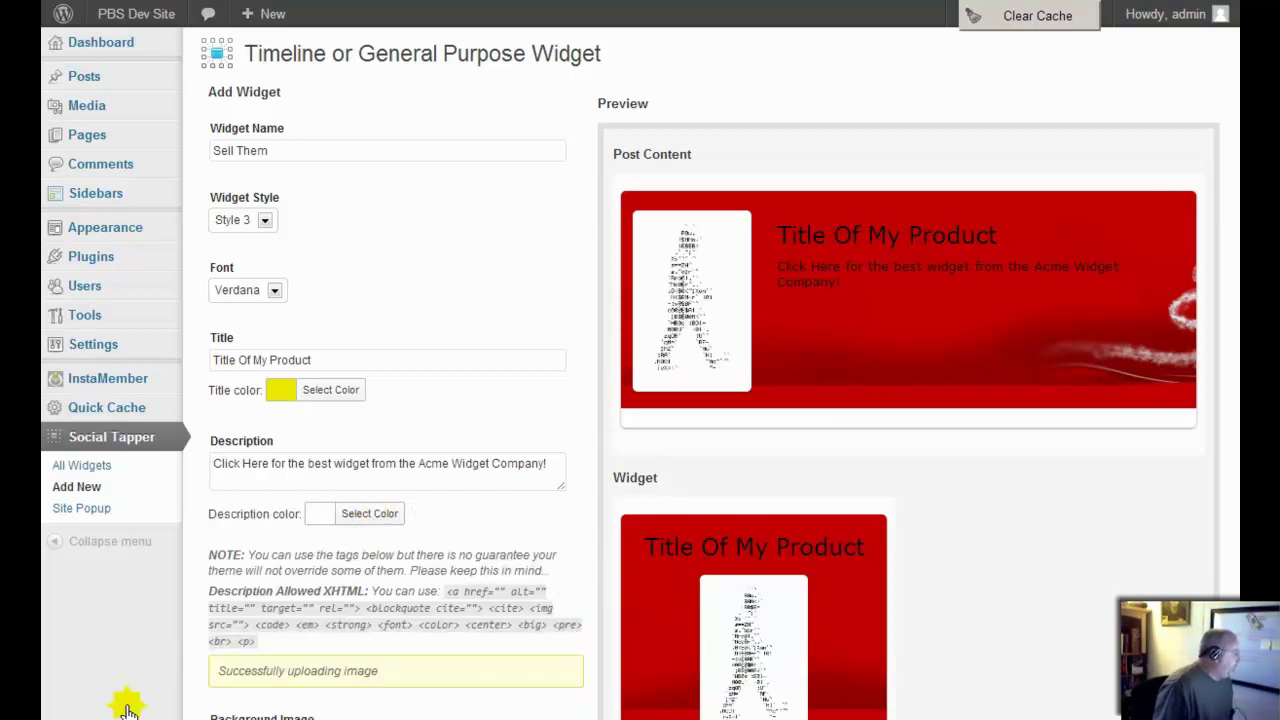
# Refresh the preview and check the title and description colors in the Post Content, Widget and Page Popup previews
pyautogui.scroll(-6, 166, 690)
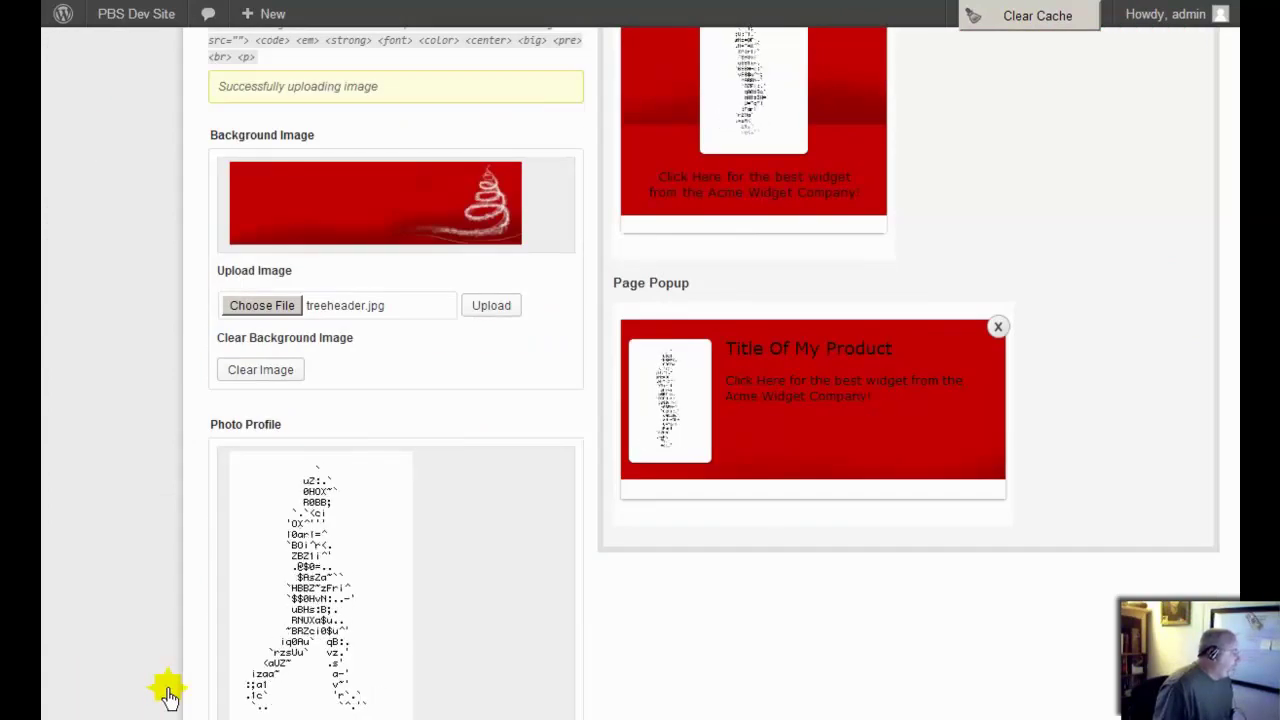
pyautogui.scroll(-3, 166, 690)
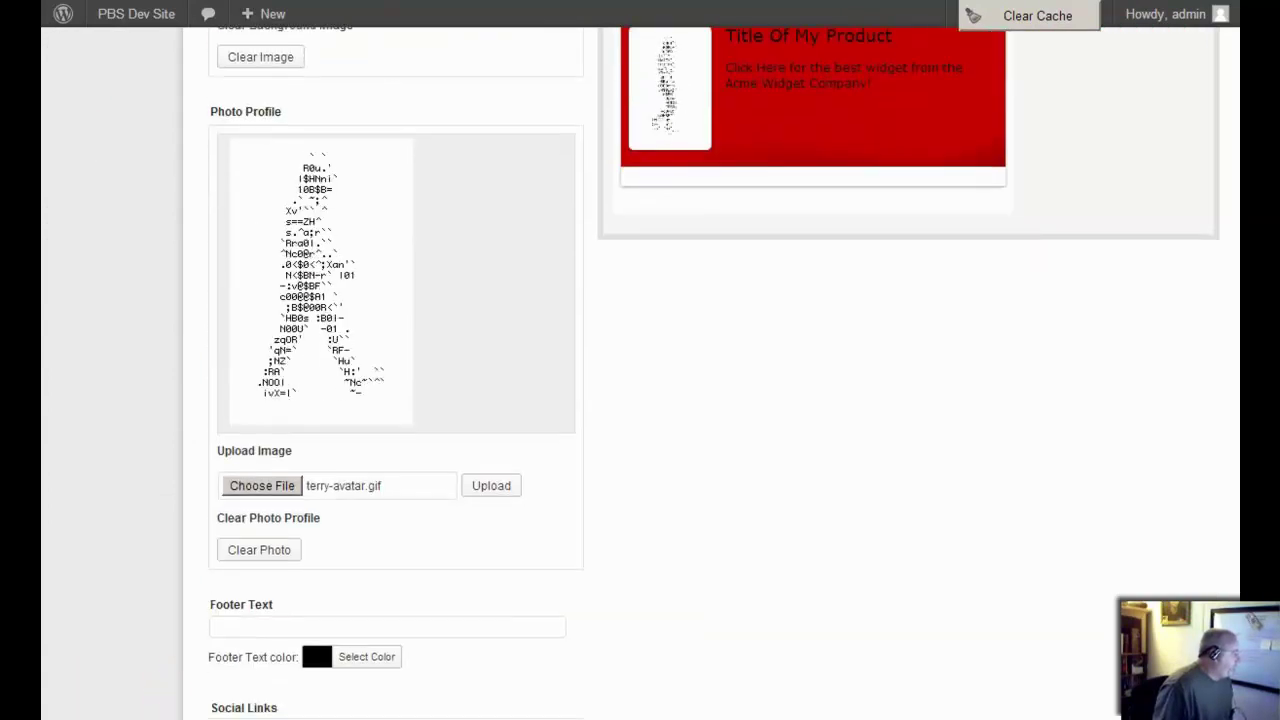
pyautogui.scroll(2, 168, 695)
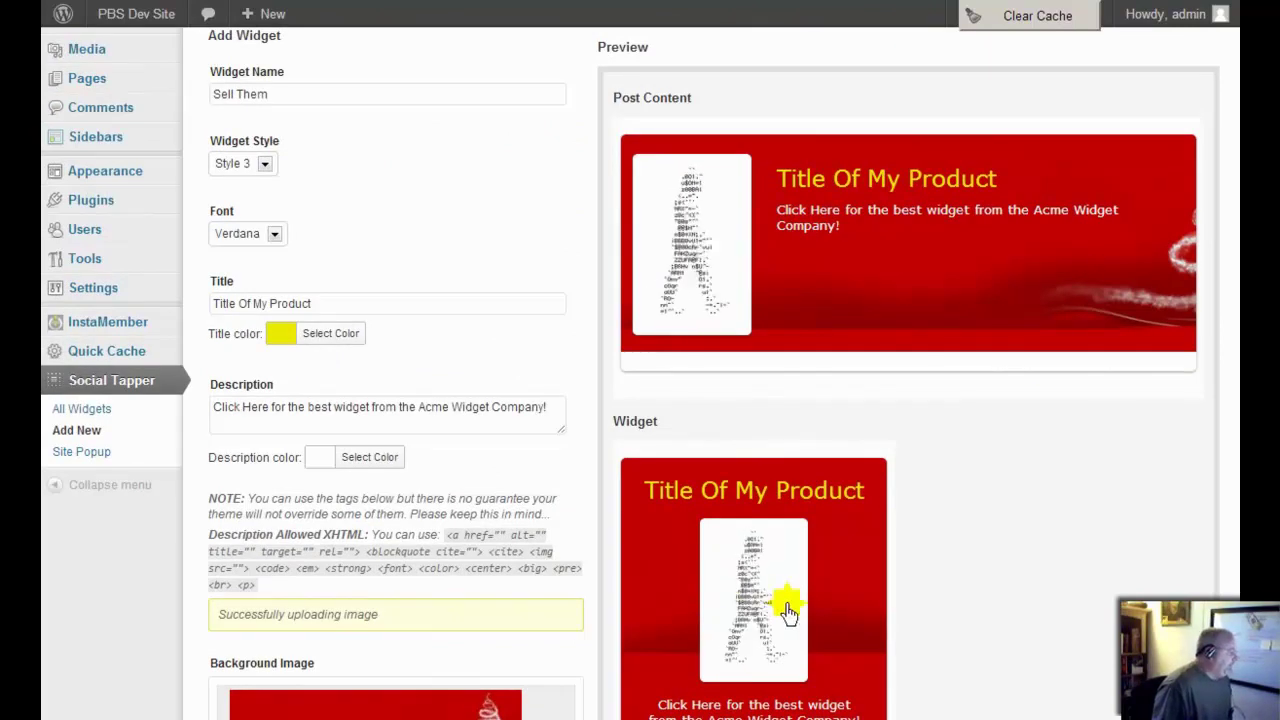
pyautogui.scroll(-4, 689, 420)
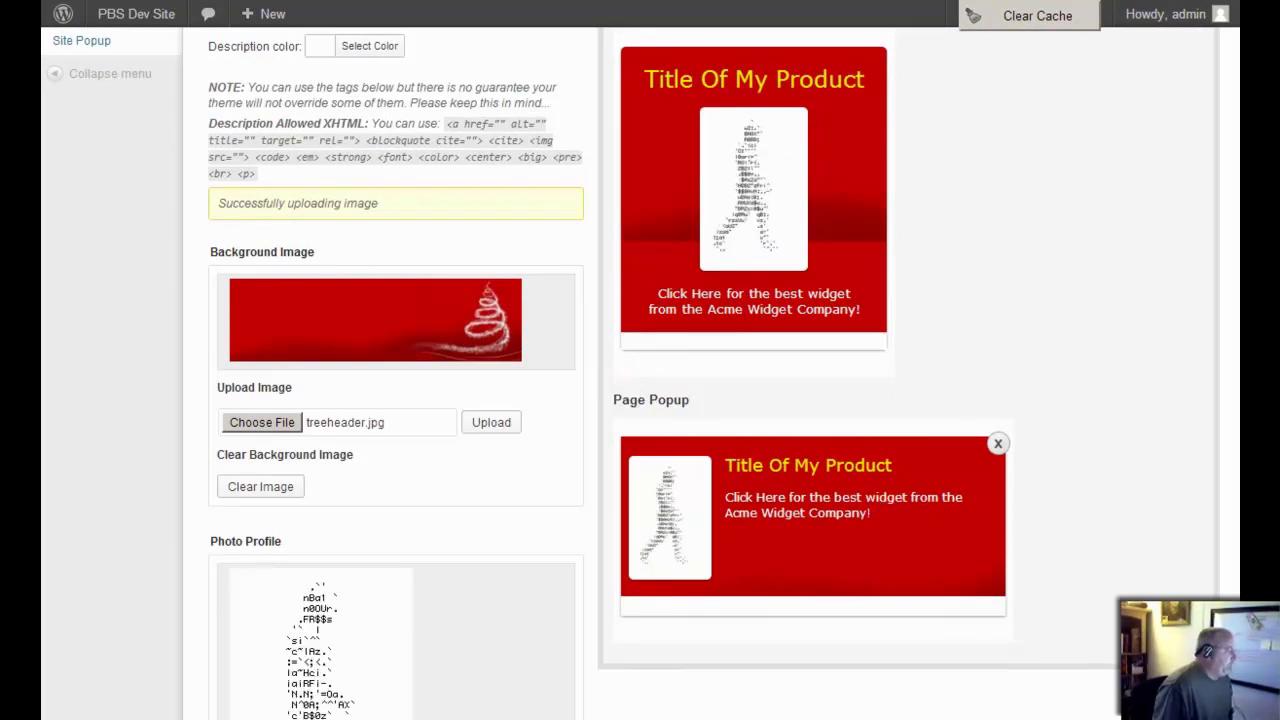
pyautogui.scroll(2, 991, 409)
pyautogui.scroll(4, 900, 380)
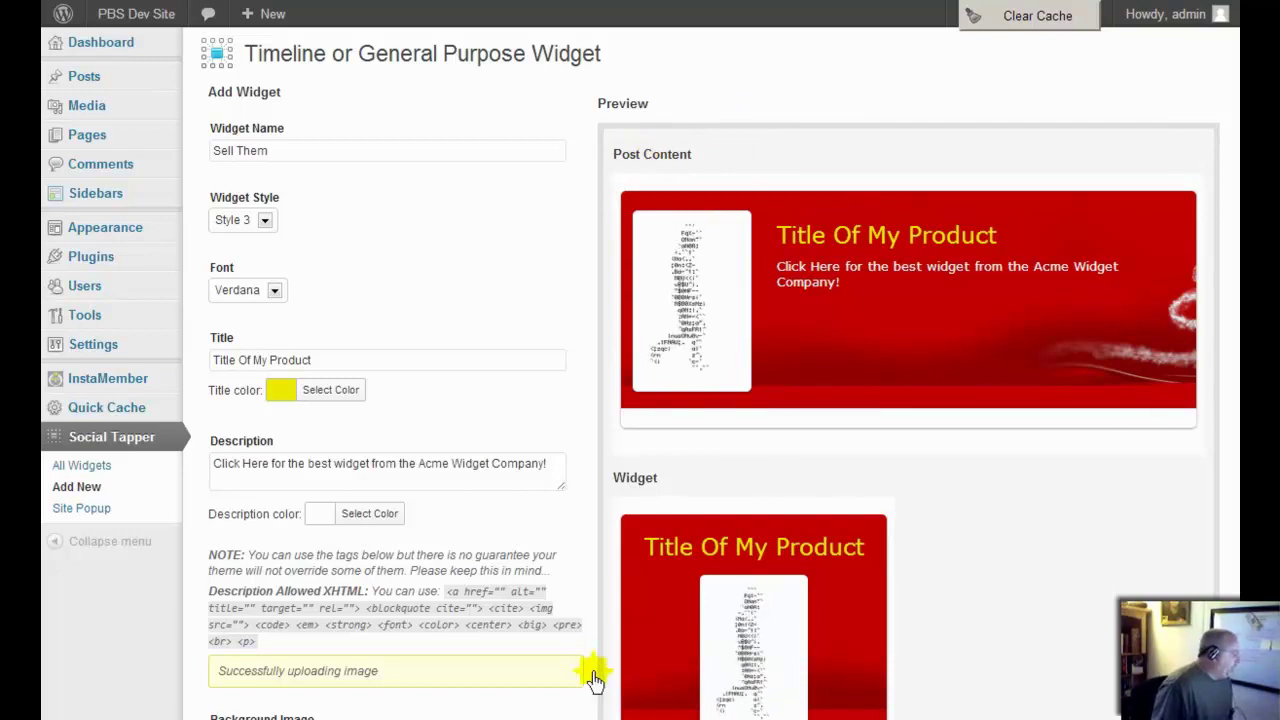
# Upload Winterheader.jpg as the widget's background image
pyautogui.scroll(-2, 603, 674)
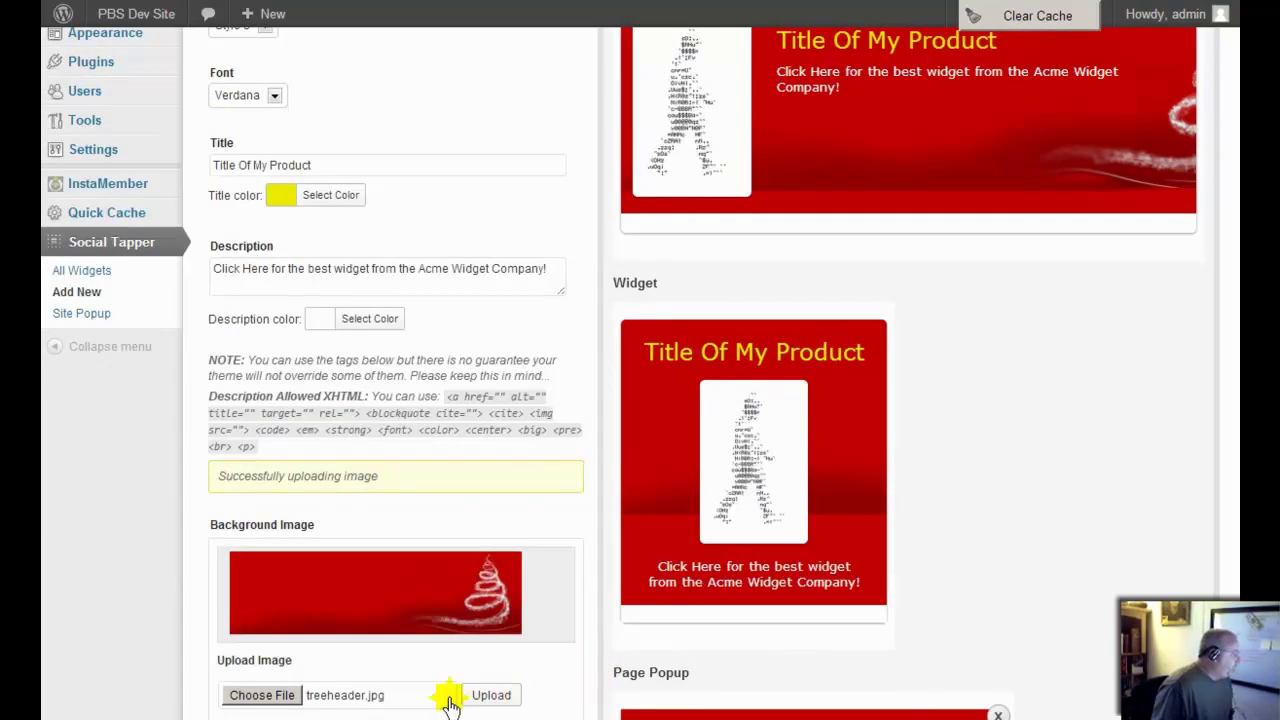
pyautogui.click(280, 702)
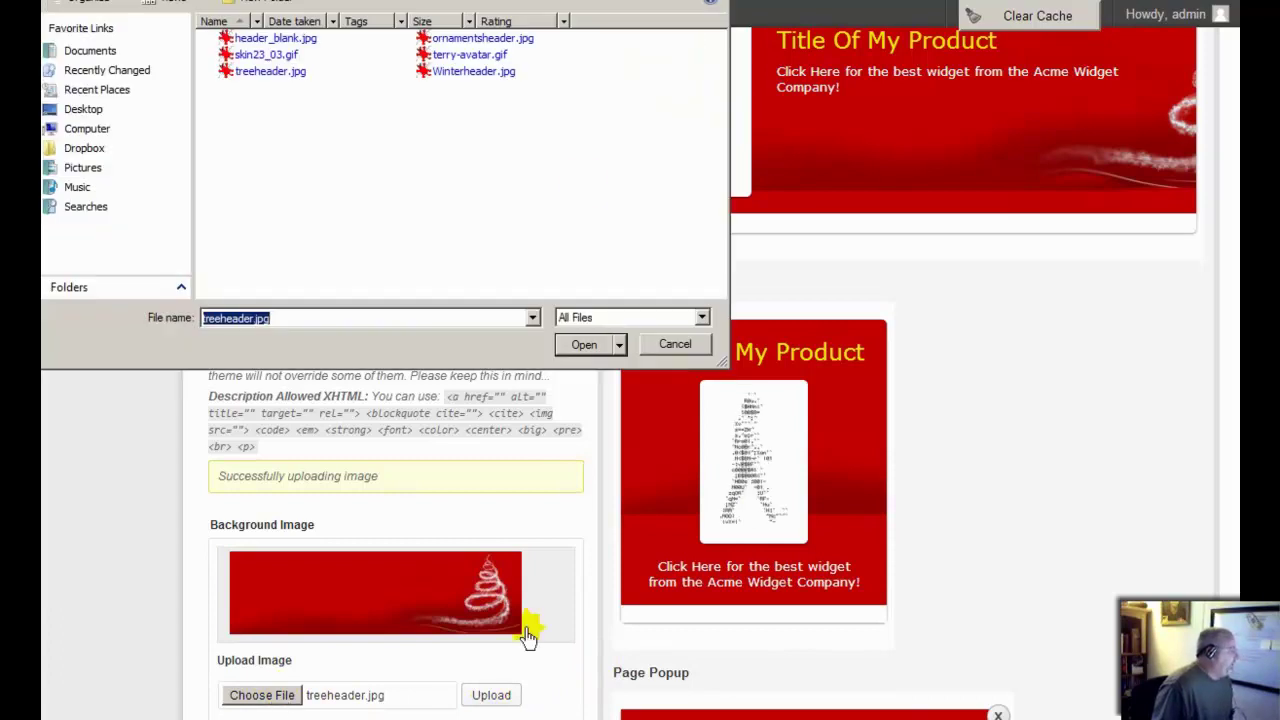
pyautogui.doubleClick(460, 76)
pyautogui.click(495, 700)
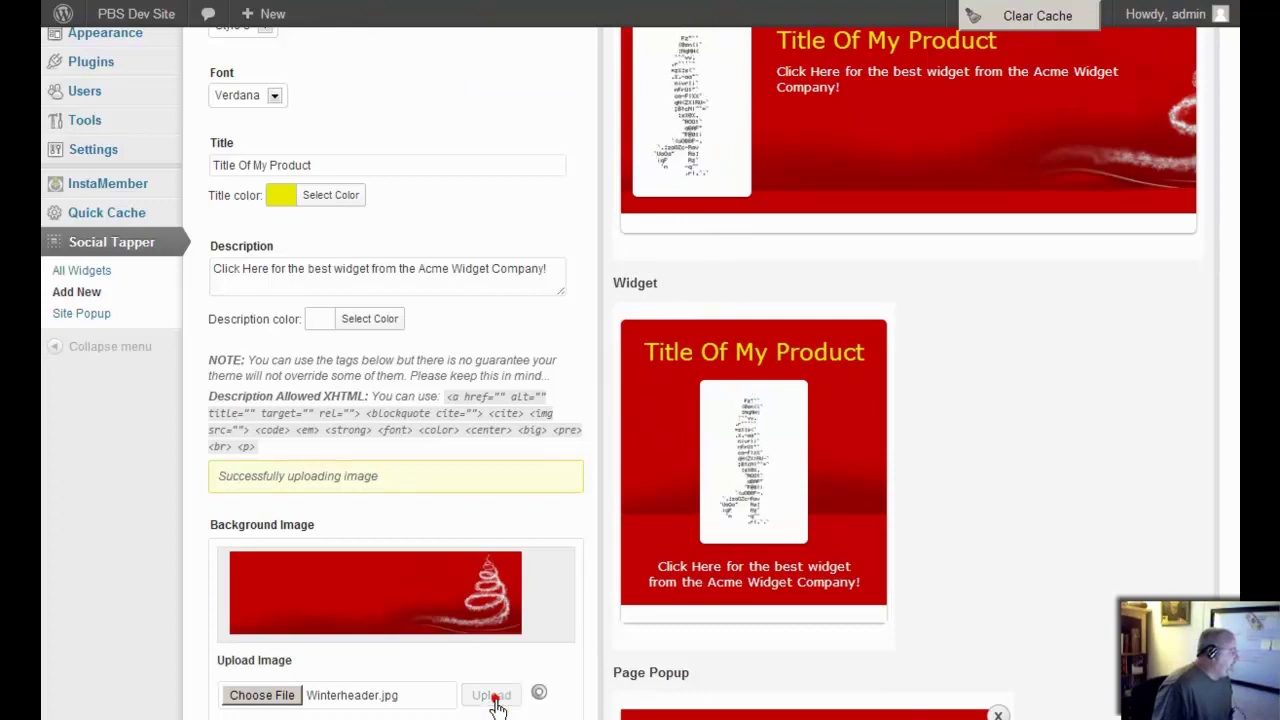
# Refresh the preview and check the winter background in the Post Content, Widget and Page Popup layouts
pyautogui.scroll(-7, 160, 632)
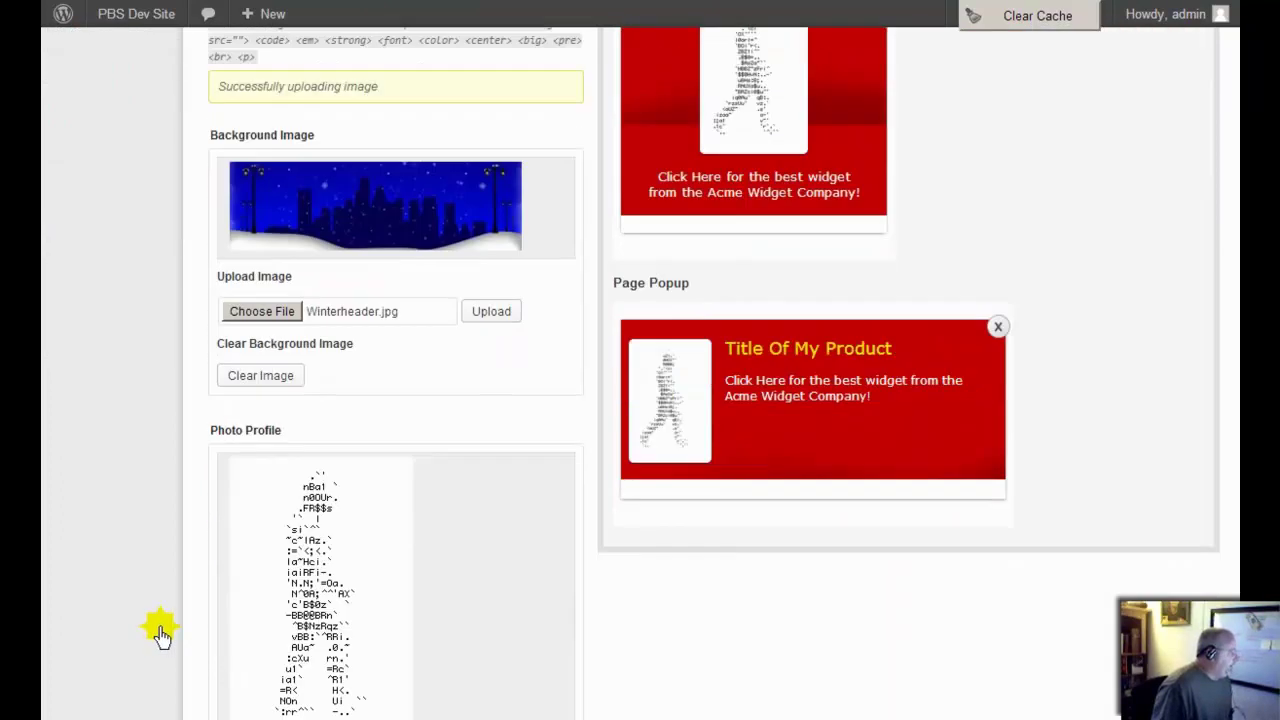
pyautogui.scroll(8, 1203, 445)
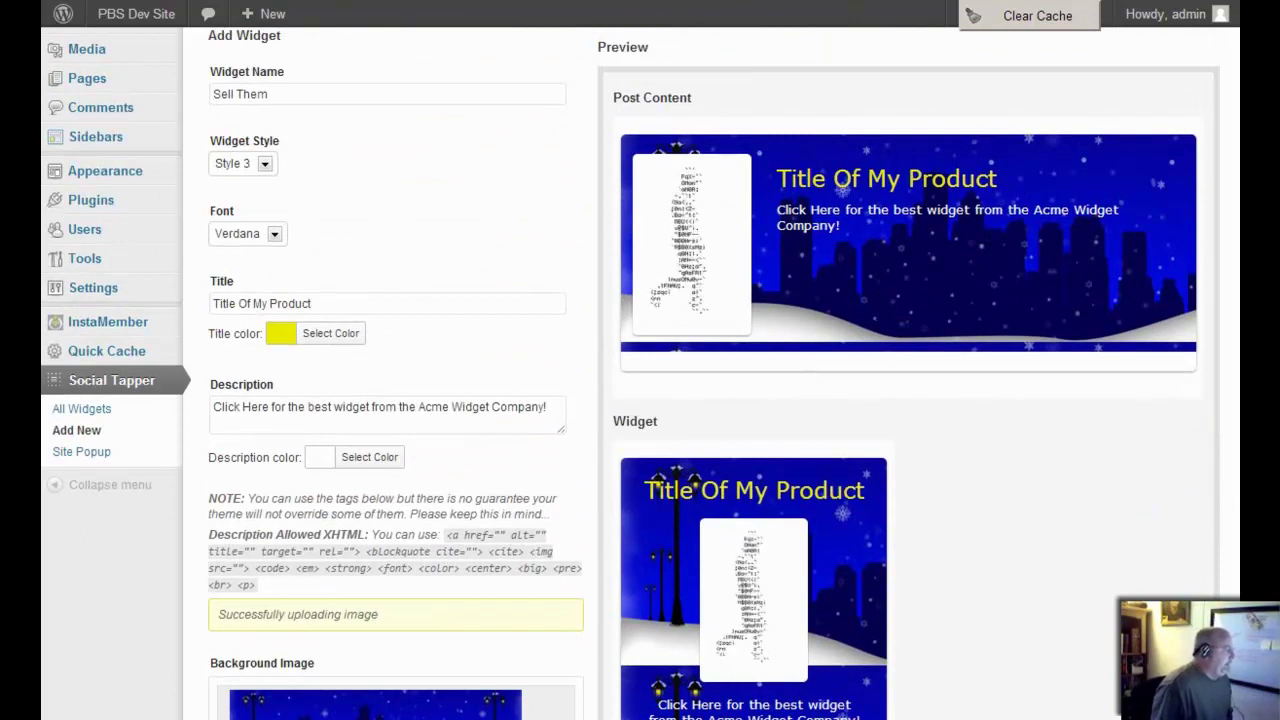
pyautogui.scroll(-5, 640, 400)
pyautogui.scroll(-3, 640, 400)
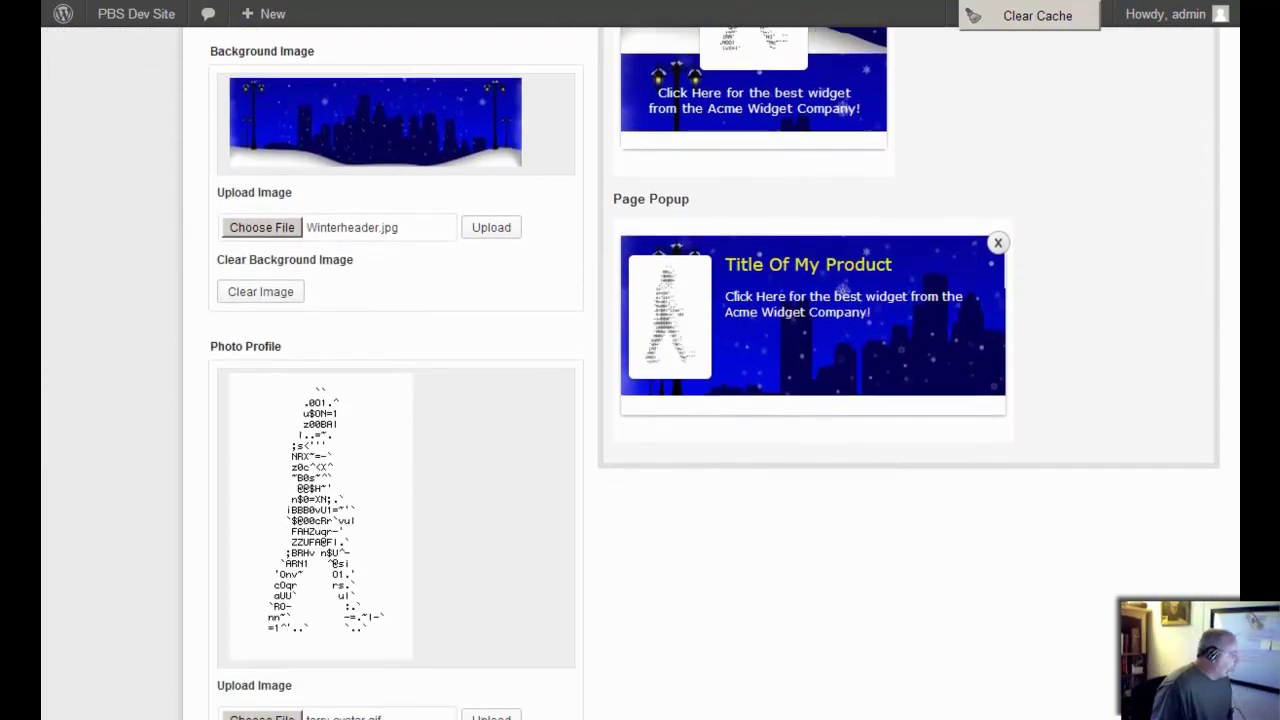
pyautogui.scroll(-1, 640, 400)
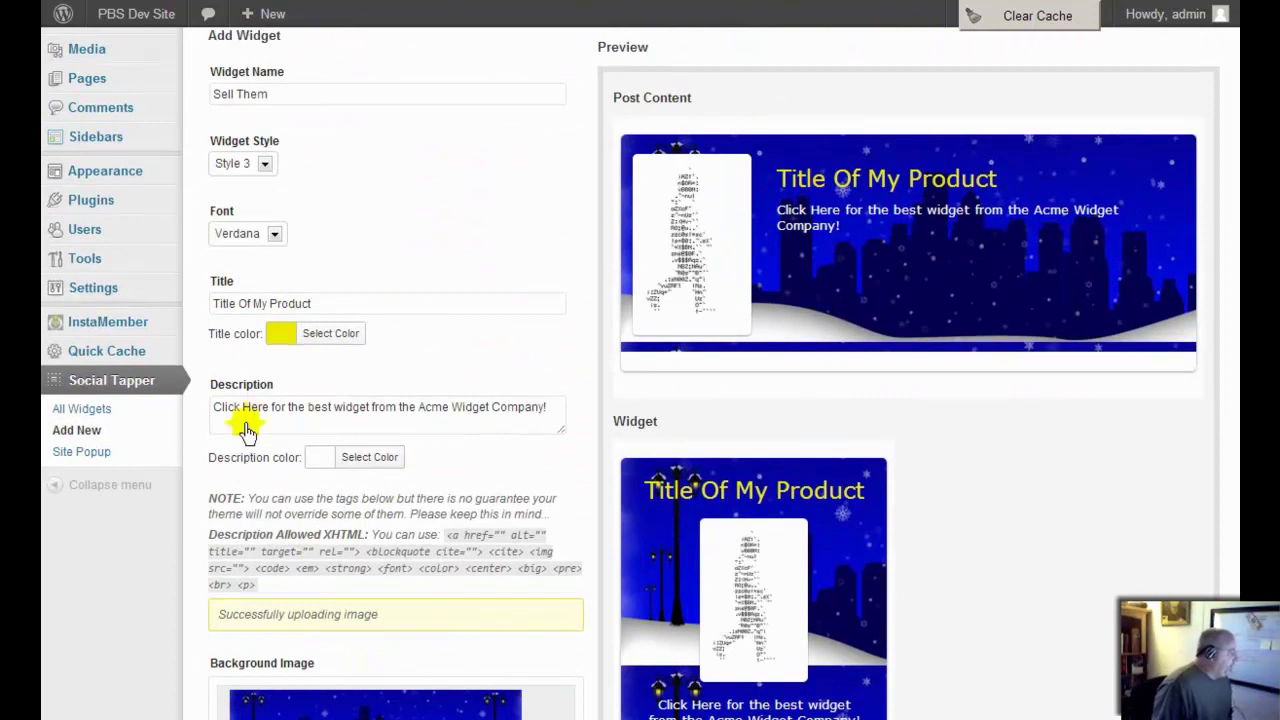
# Replace the widget description with HTML linking a bold "Click Here" to the owner's website with target _blank, and enlarge the description box
pyautogui.hotkey('ctrl', 'a')
pyautogui.write('<a href="http://terryjett.com" target="_blank"><strong>Click Here</strong></a> for the best widget from the Acme Widget Company!')
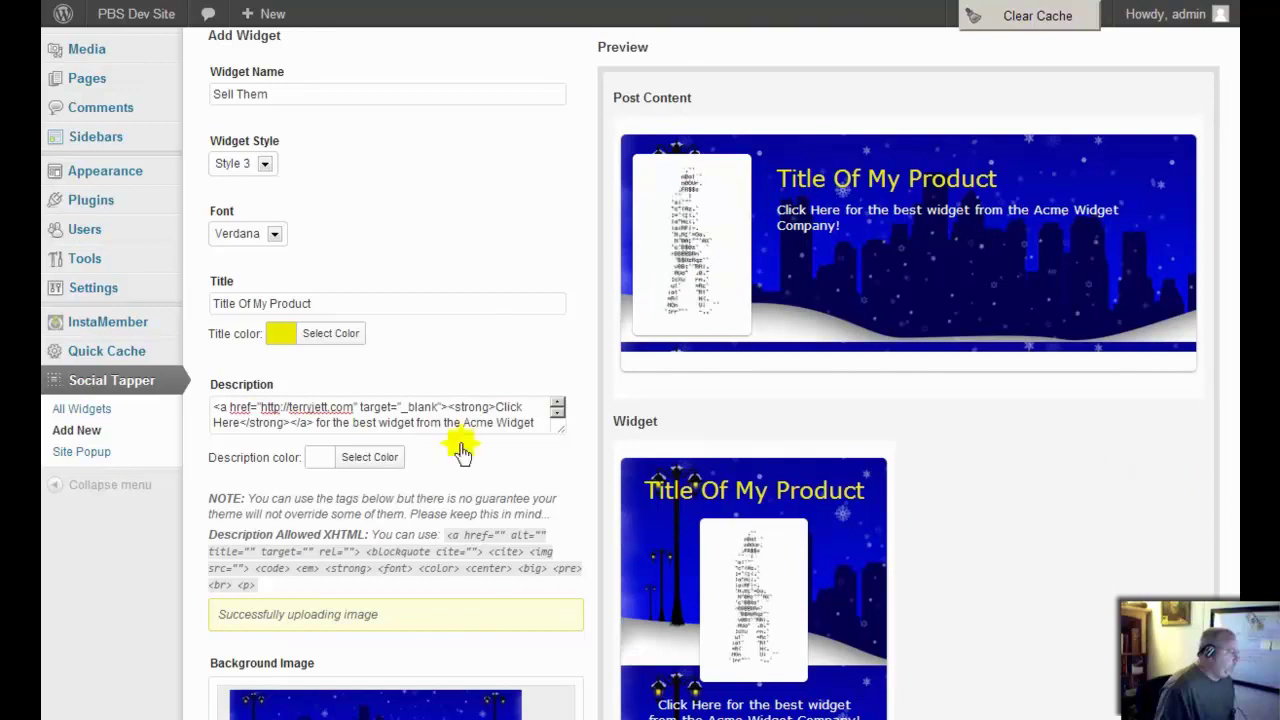
pyautogui.moveTo(560, 438); pyautogui.dragTo(563, 452)
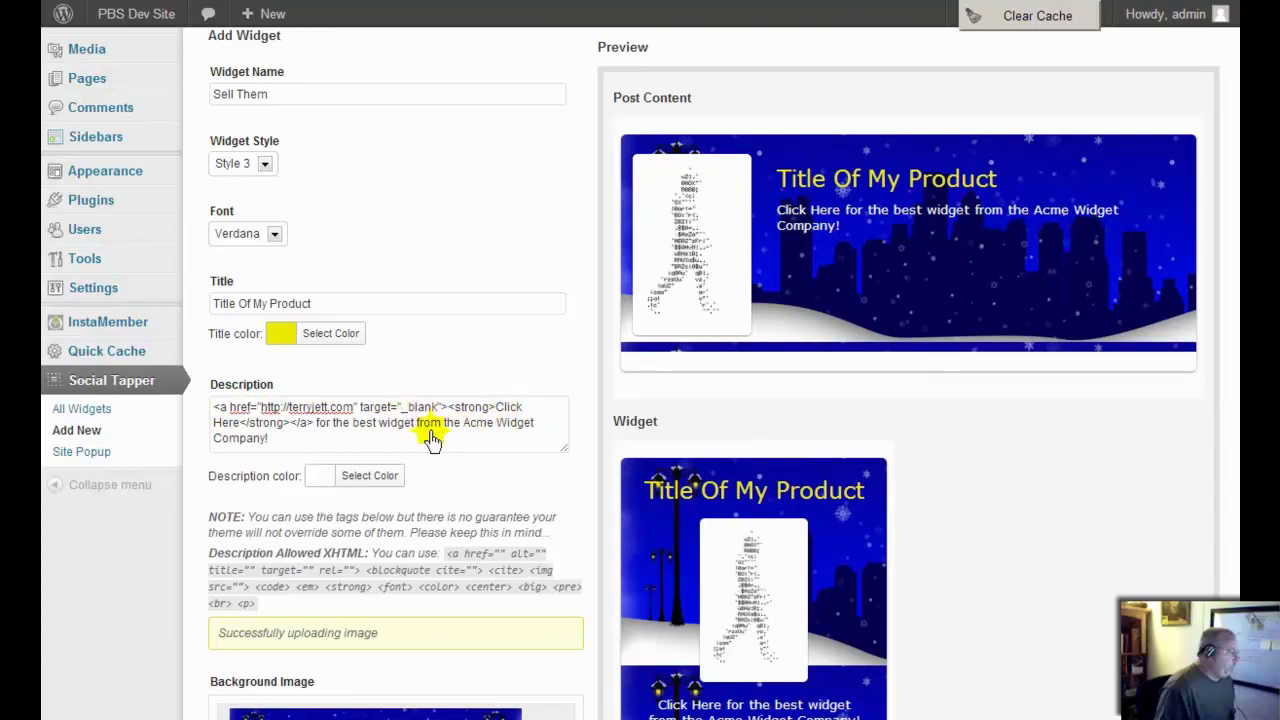
# Refresh the preview and check the linked Click Here text in the Post Content and Widget layouts
pyautogui.scroll(-9, 630, 374)
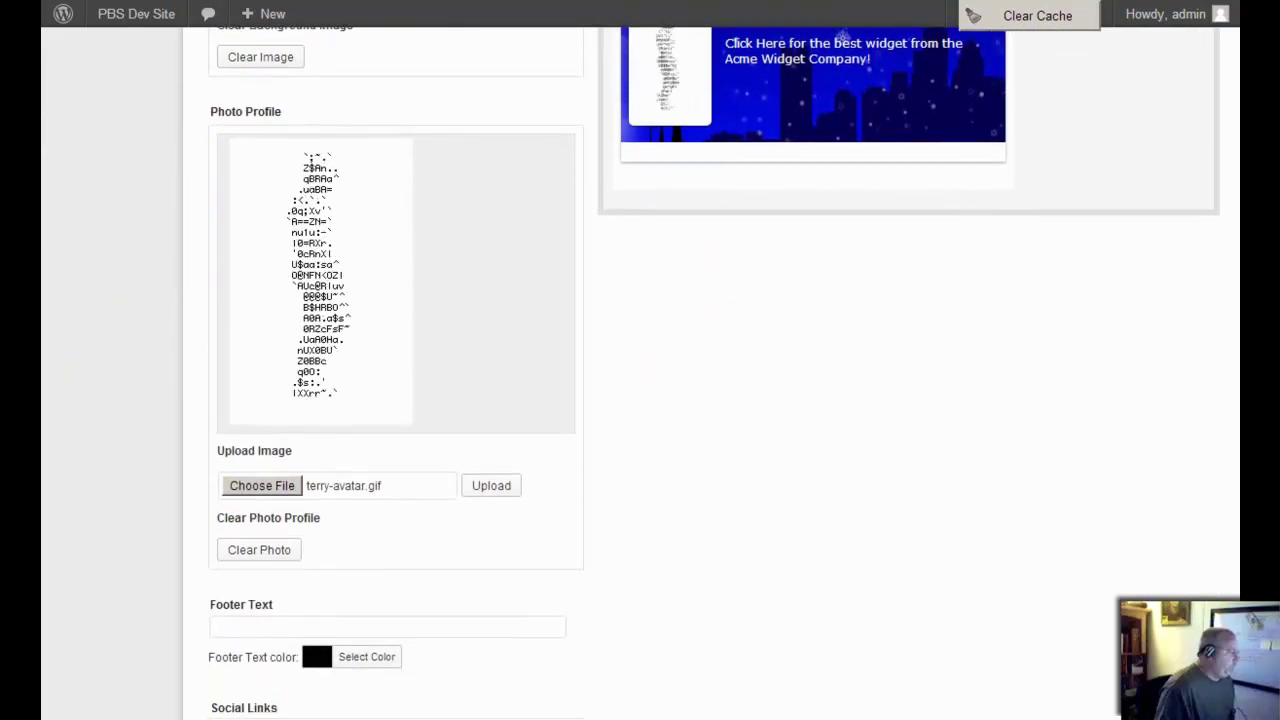
pyautogui.scroll(10, 1000, 451)
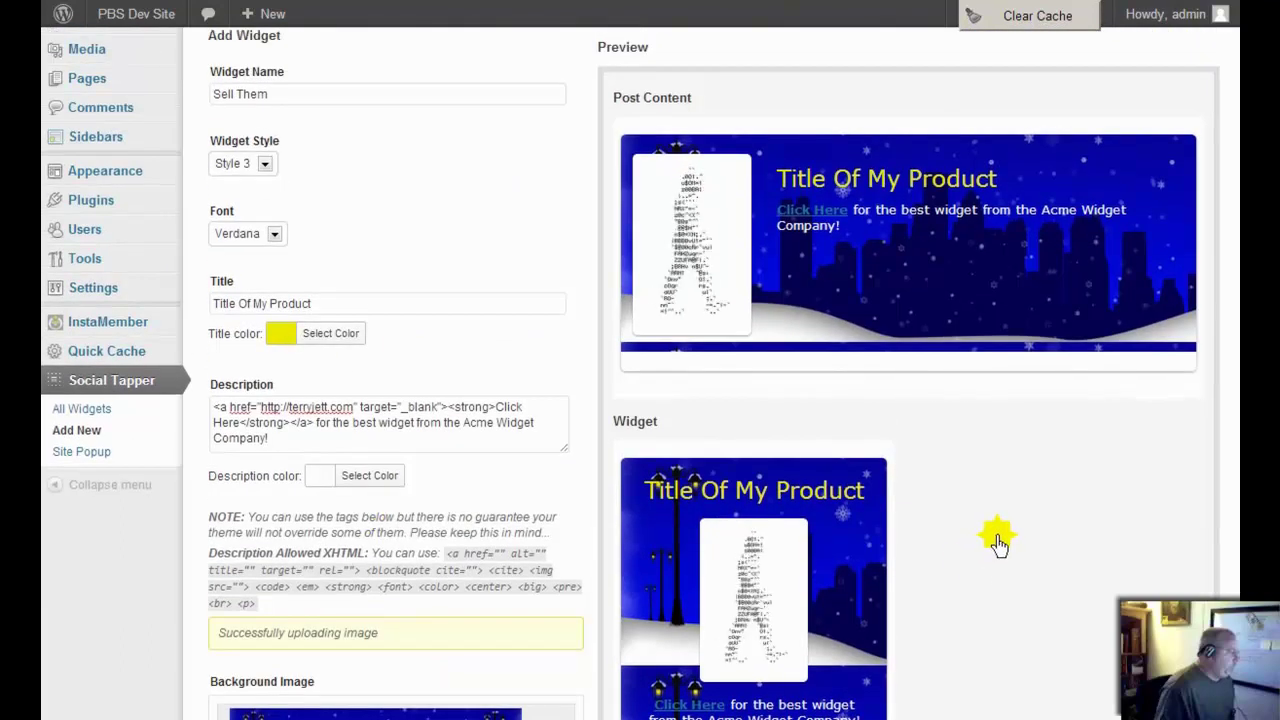
pyautogui.scroll(-1, 1003, 547)
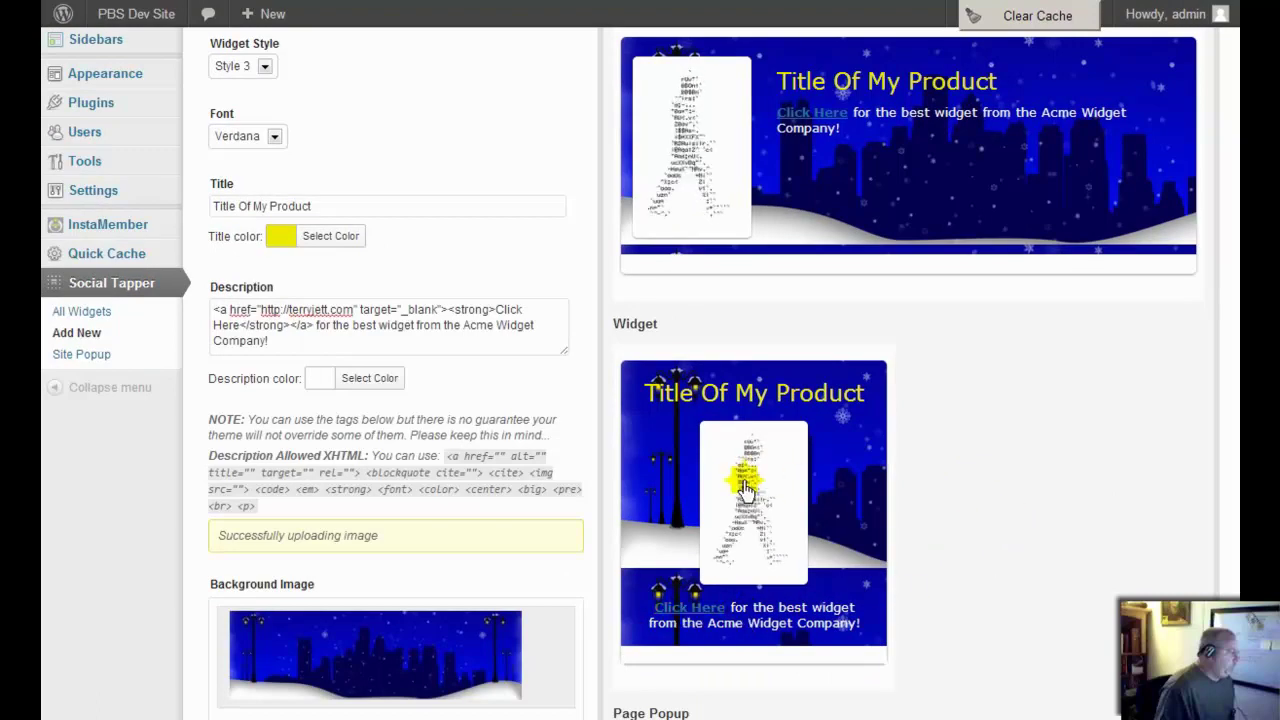
pyautogui.scroll(1, 700, 222)
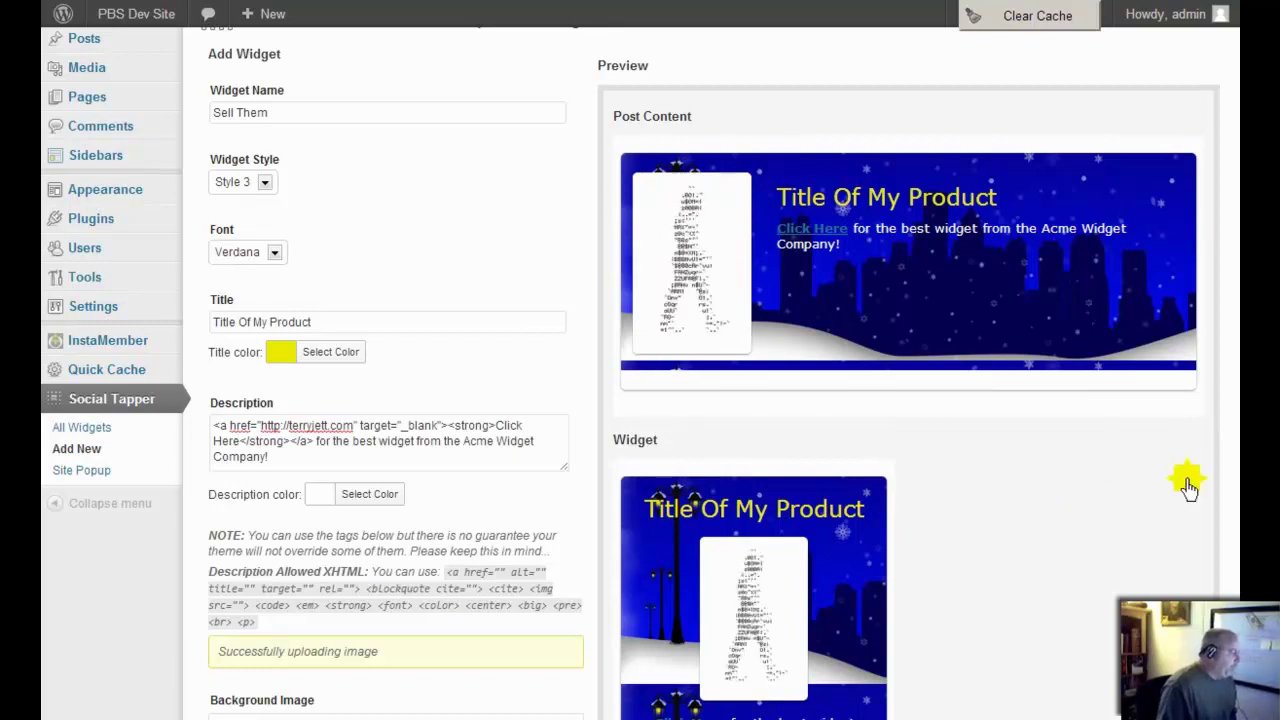
pyautogui.scroll(-2, 1099, 513)
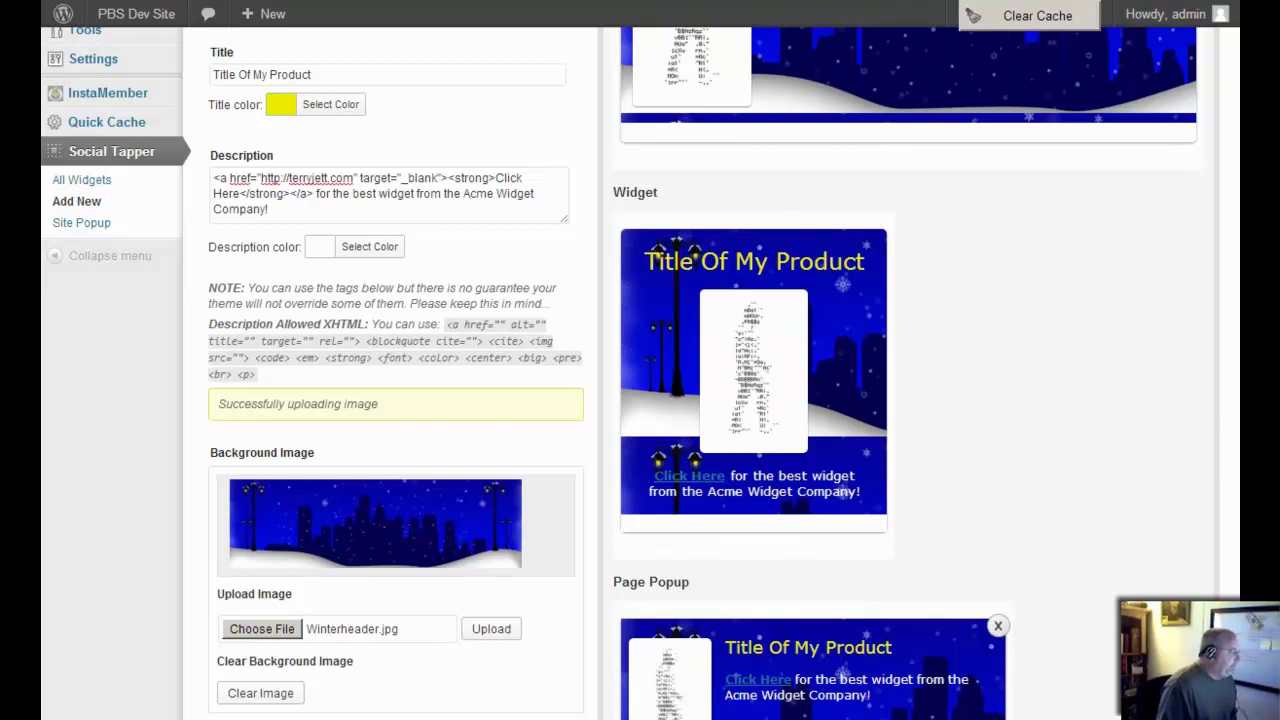
# Upload women-smiling.png as the widget's profile photo
pyautogui.scroll(-5, 640, 373)
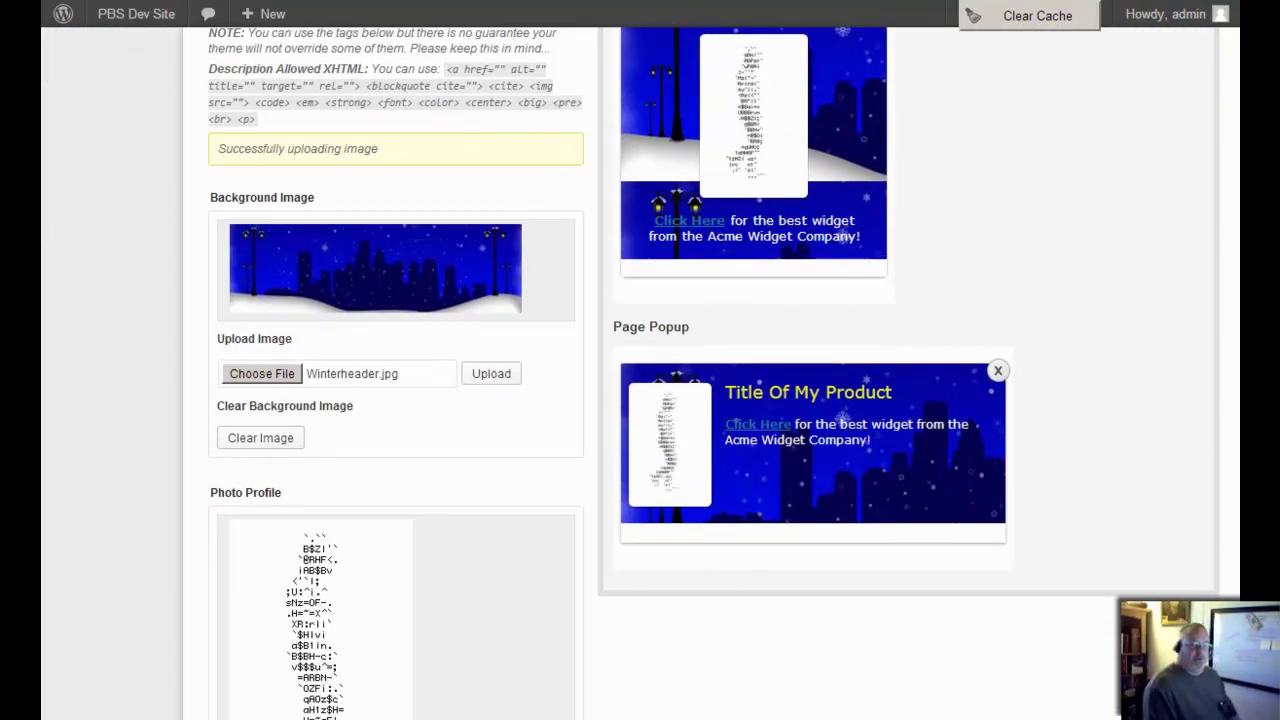
pyautogui.click(262, 374)
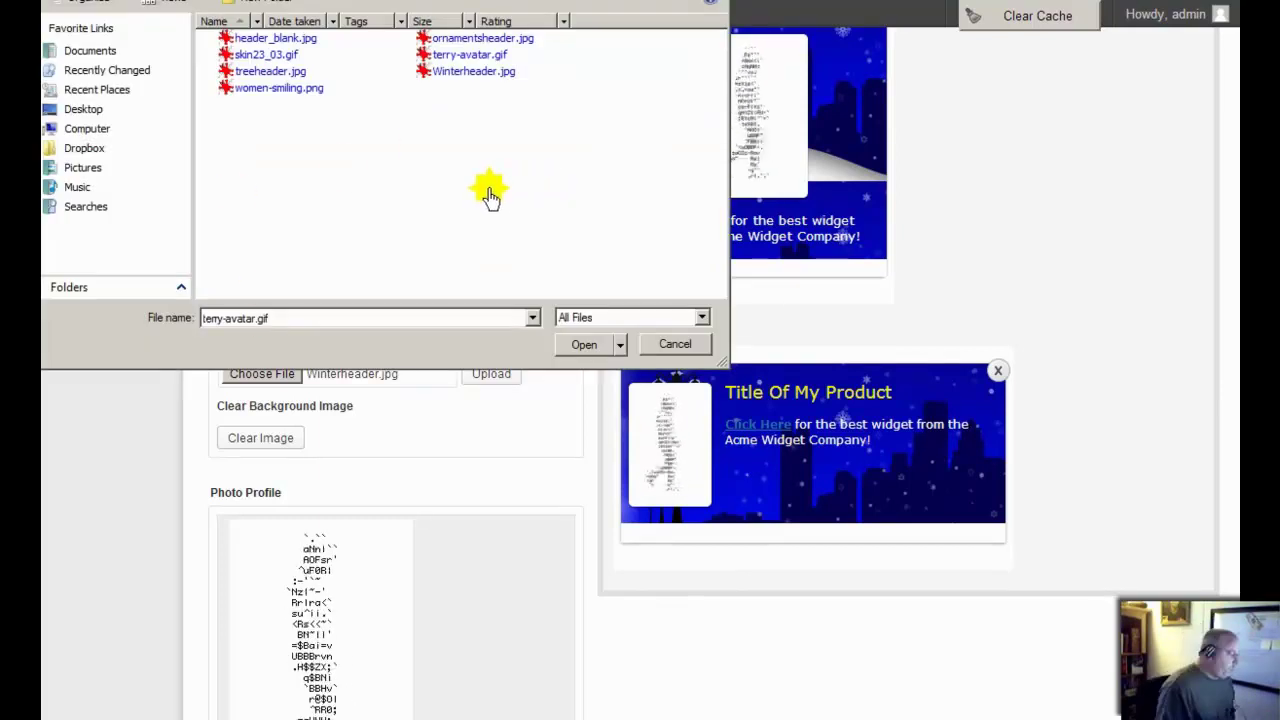
pyautogui.doubleClick(277, 88)
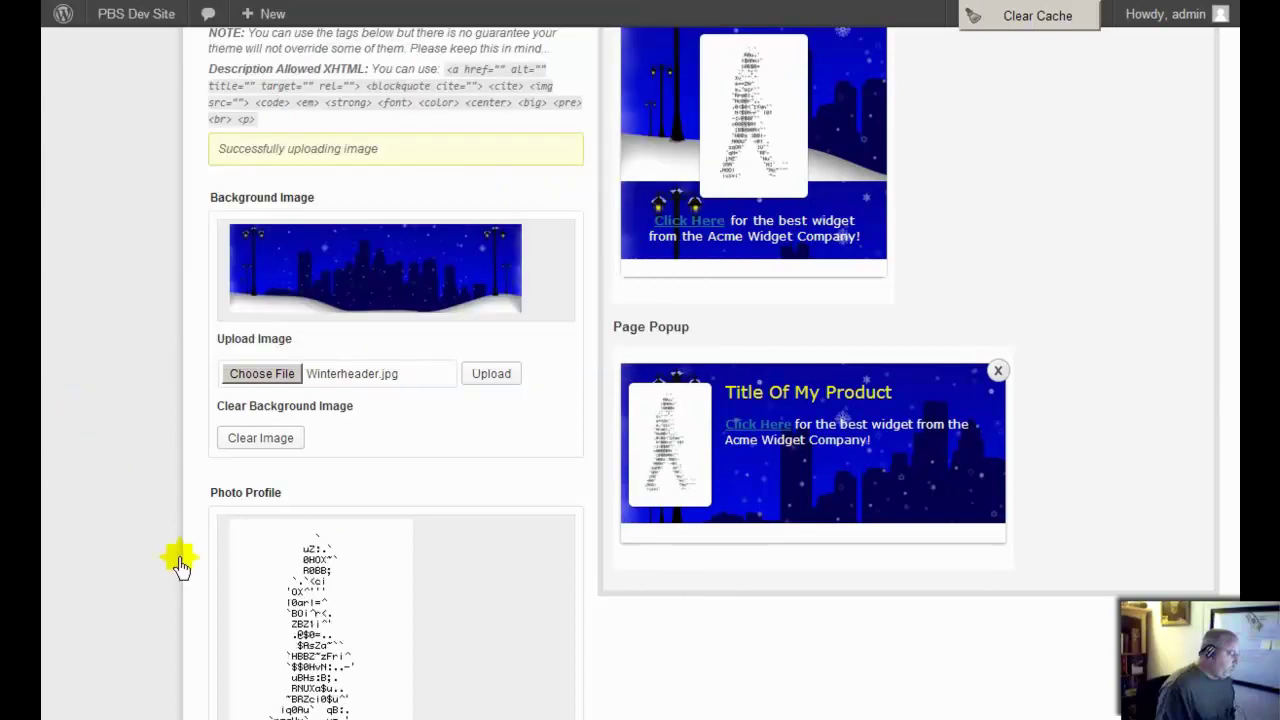
pyautogui.scroll(-1, 553, 712)
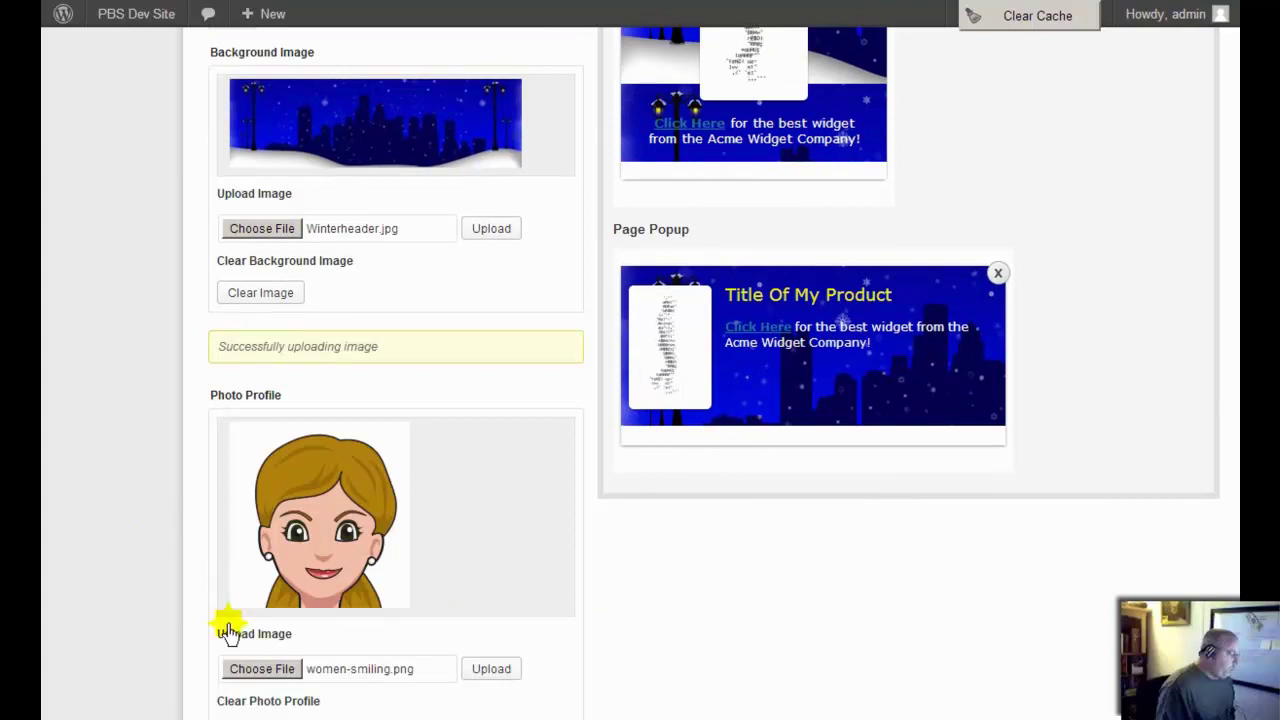
# Refresh the preview and check how the woman's photo and description text fit in each widget layout
pyautogui.scroll(-2, 189, 657)
pyautogui.scroll(8, 826, 509)
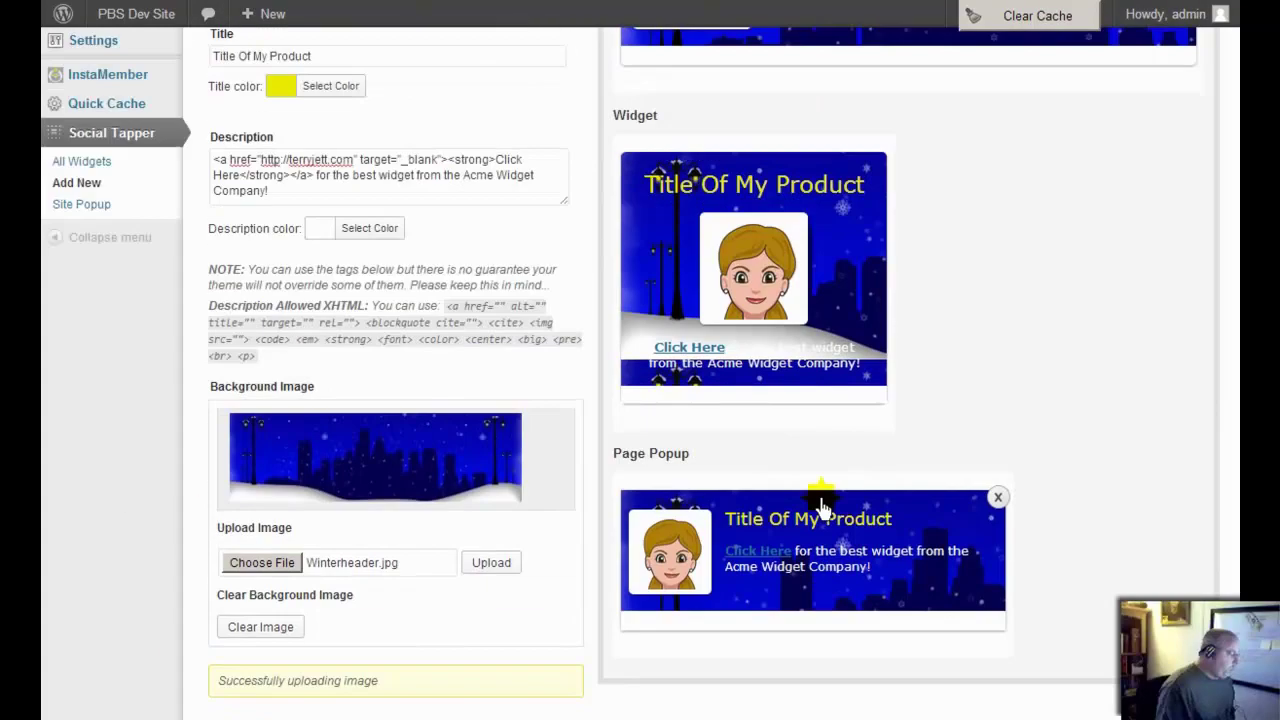
pyautogui.scroll(-1, 1147, 540)
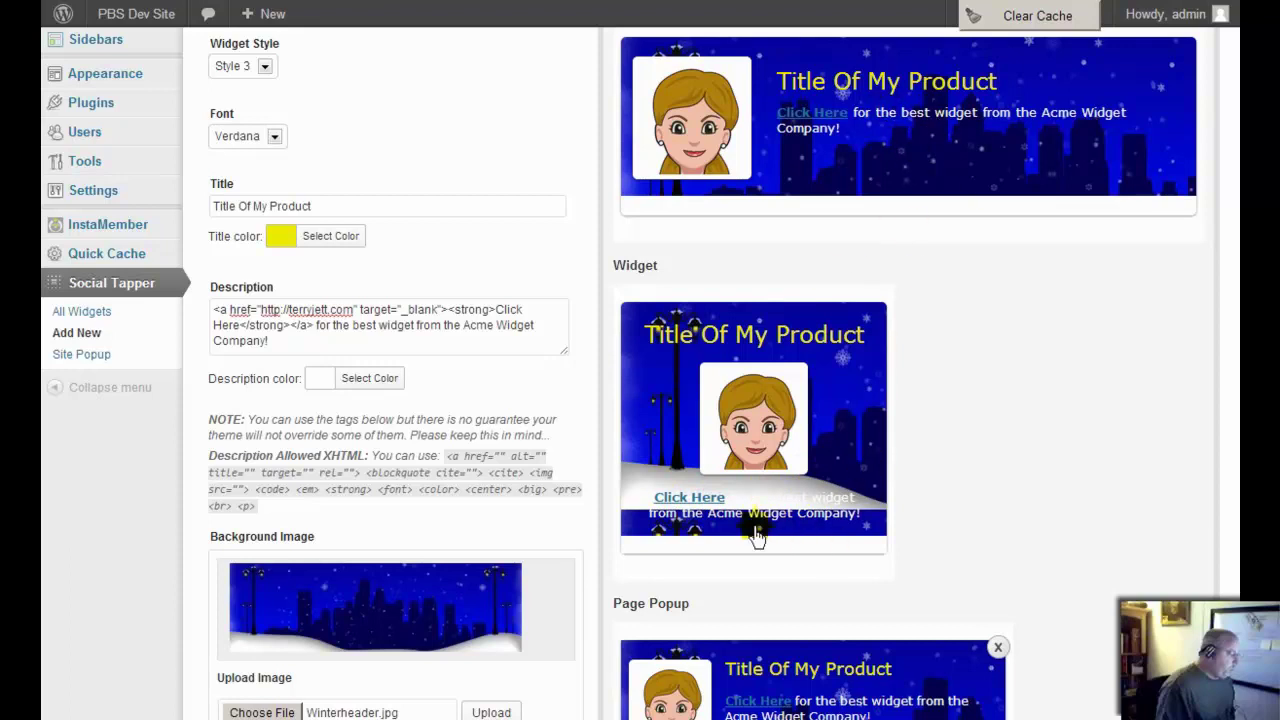
pyautogui.click(997, 540)
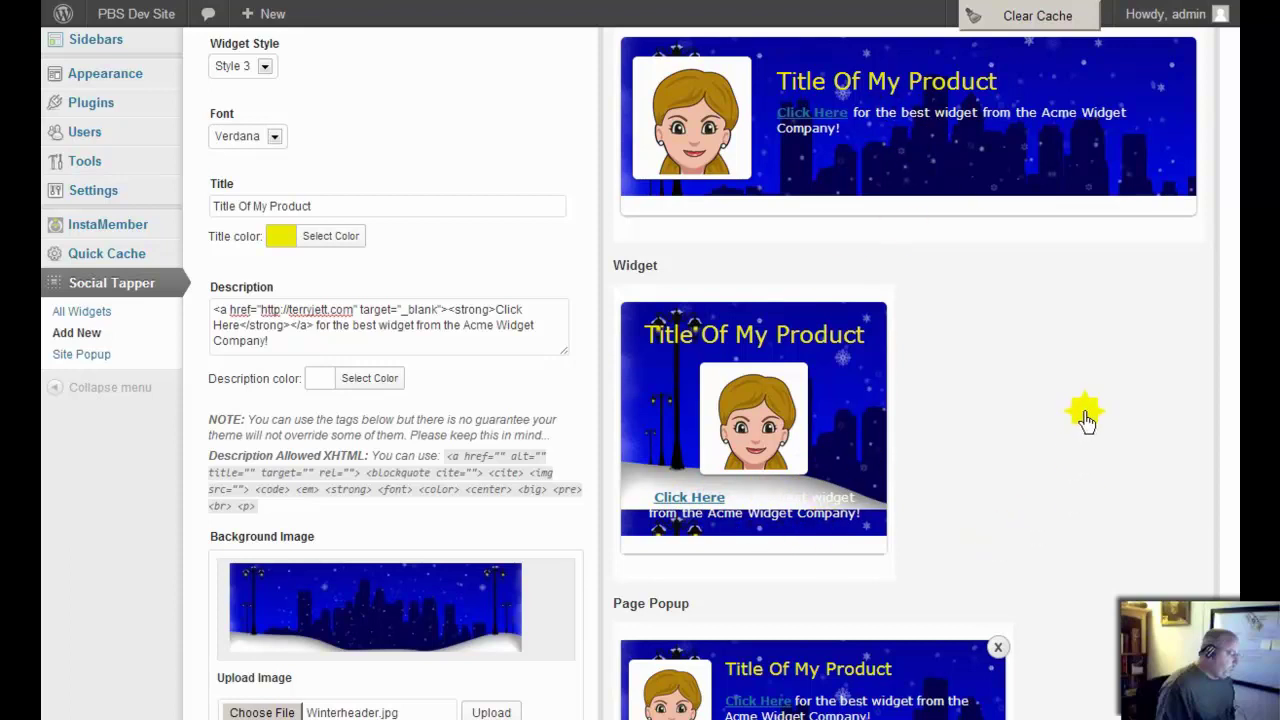
pyautogui.scroll(-1, 1088, 421)
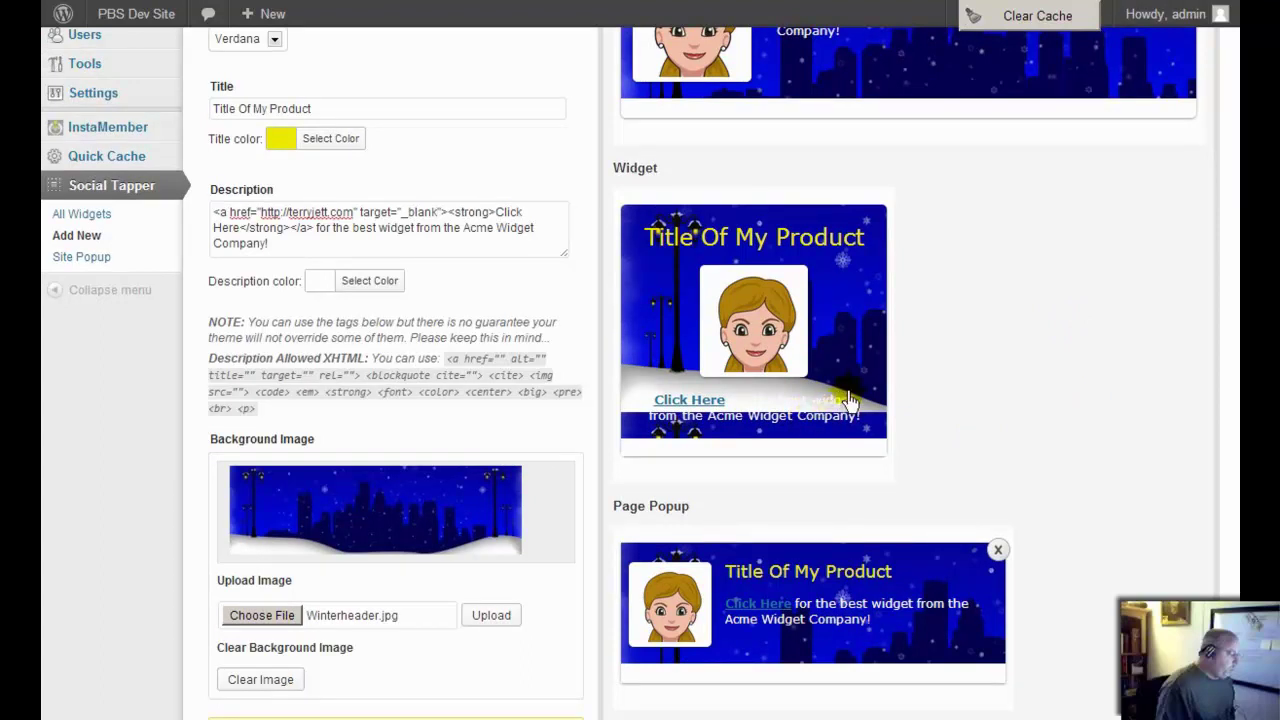
# Upload treeheader.jpg as the widget's background image
pyautogui.click(279, 622)
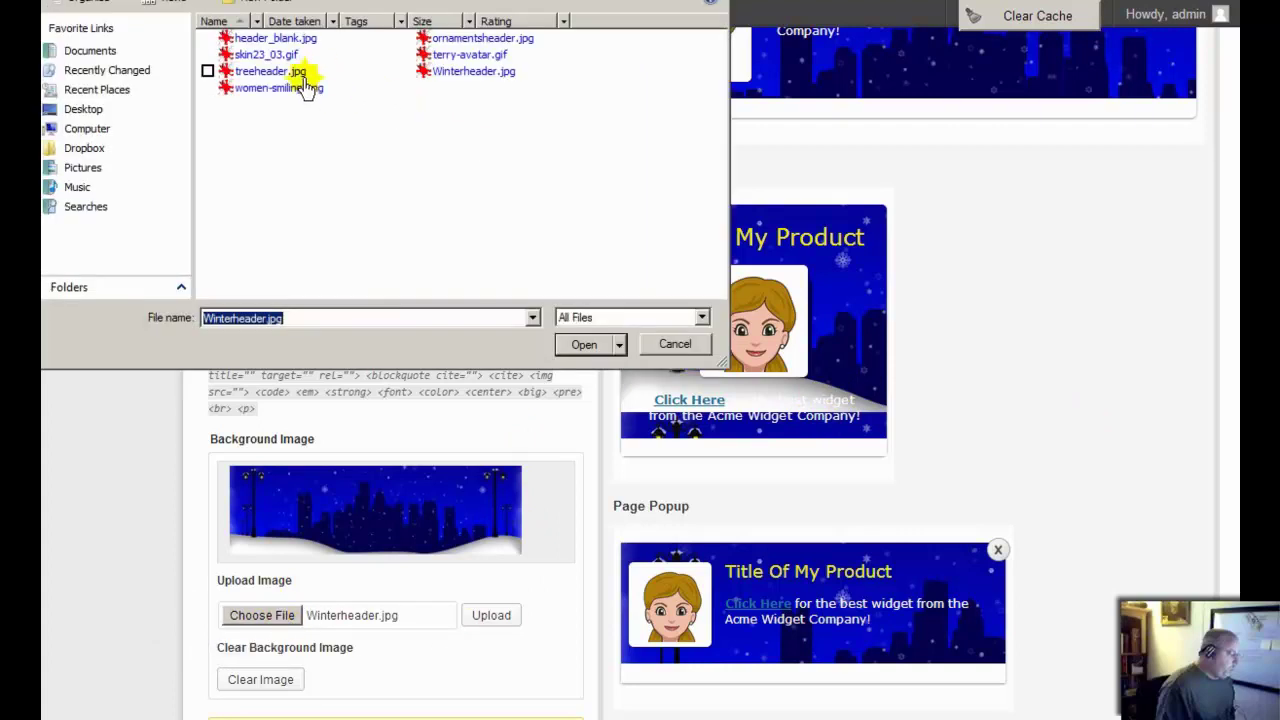
pyautogui.doubleClick(284, 73)
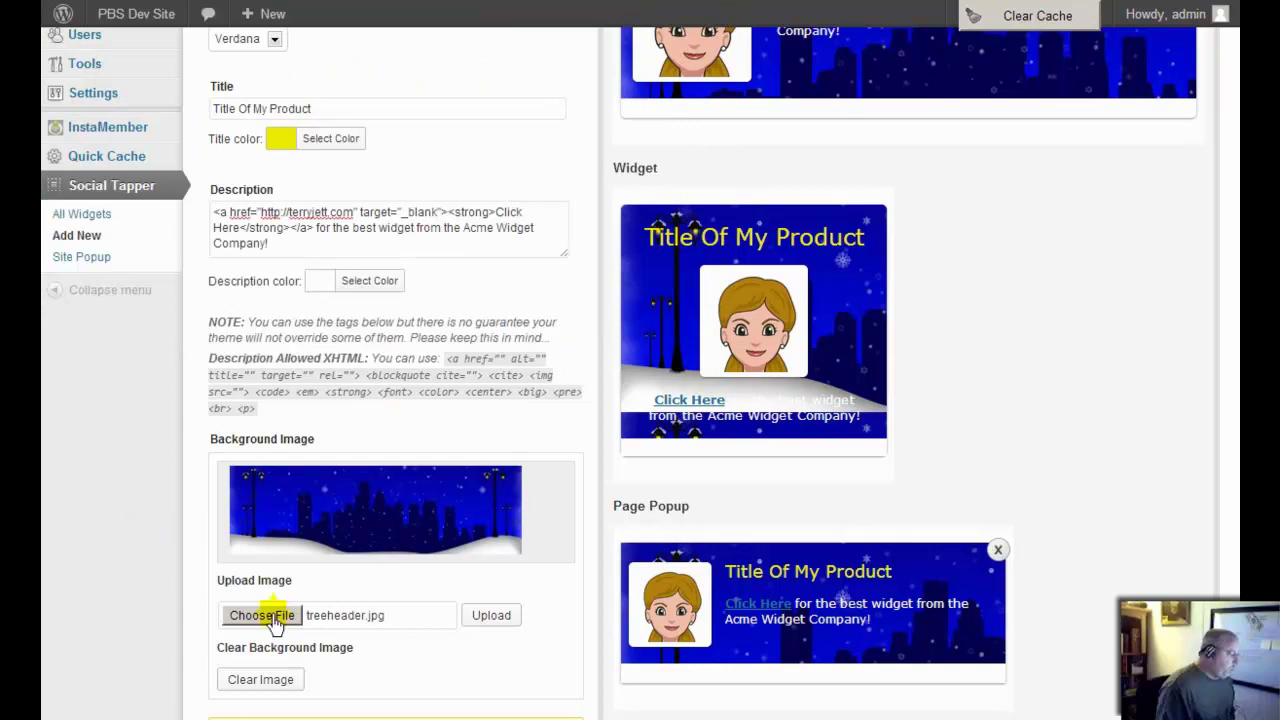
pyautogui.scroll(-5, 490, 618)
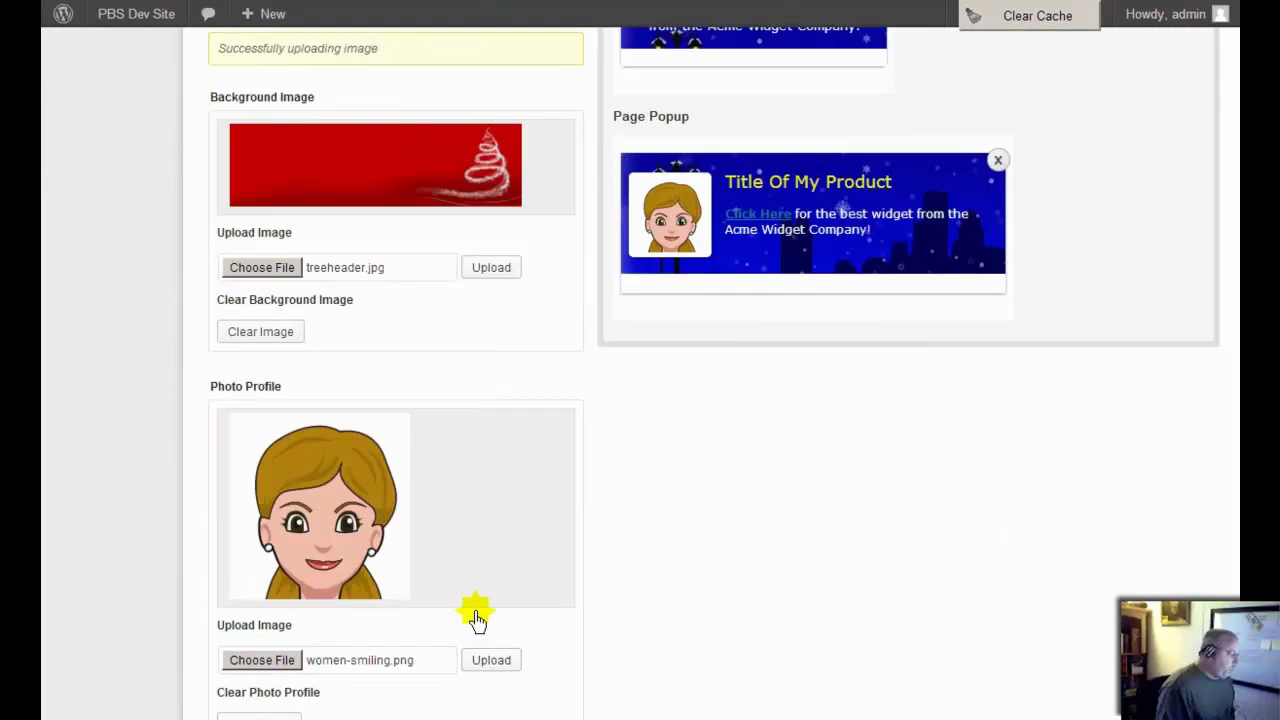
# Check how the treeheader.jpg background looks in the Post Content, Widget and Page Popup previews
pyautogui.scroll(8, 1000, 450)
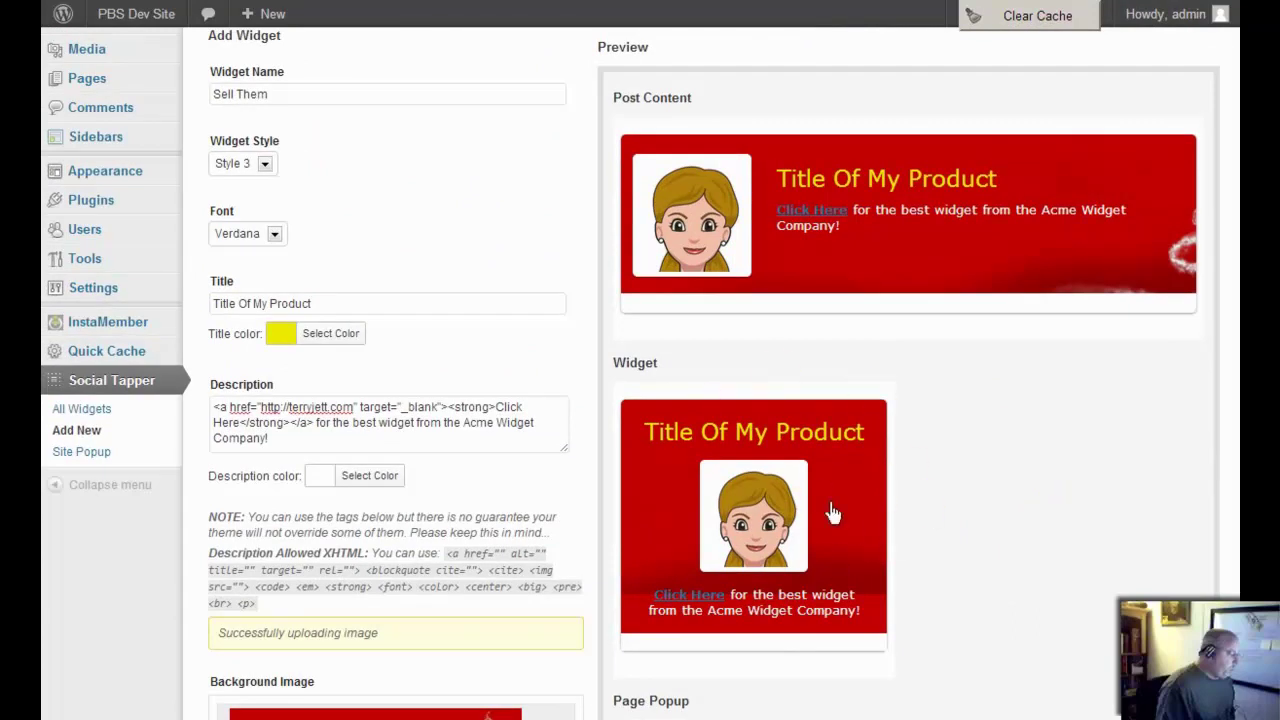
pyautogui.click(931, 553)
pyautogui.scroll(-7, 630, 373)
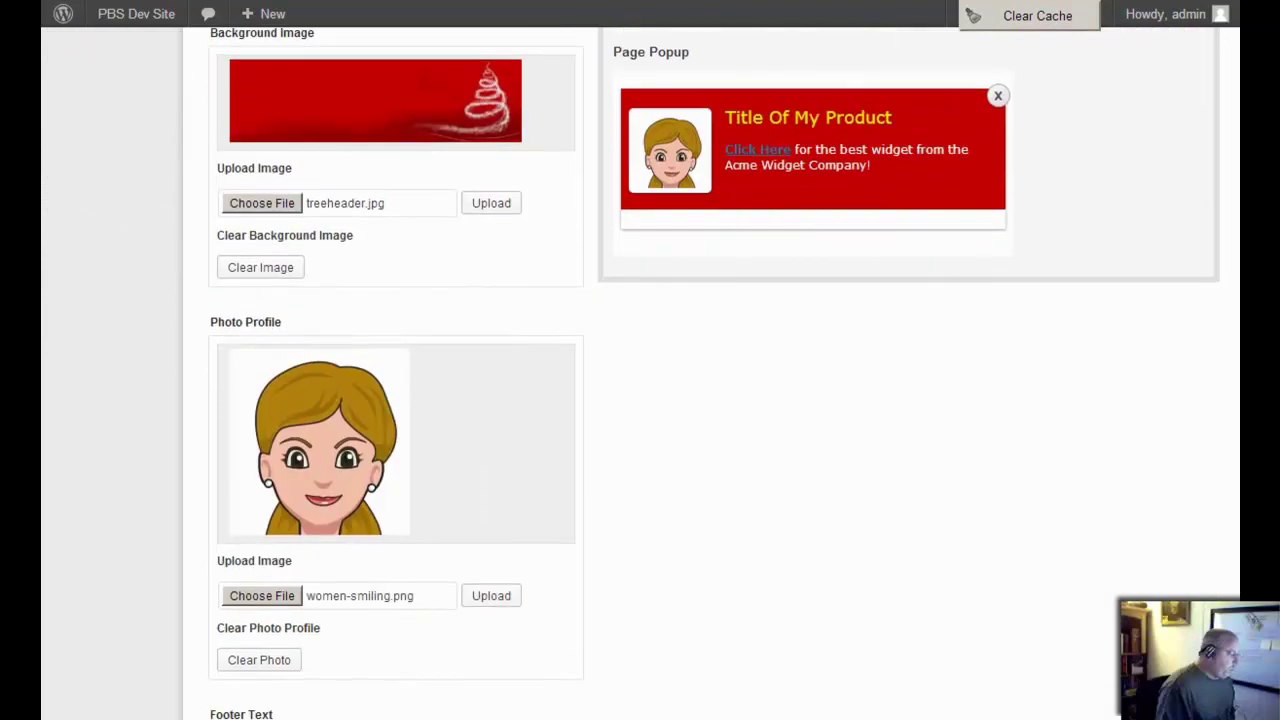
pyautogui.scroll(-2, 714, 374)
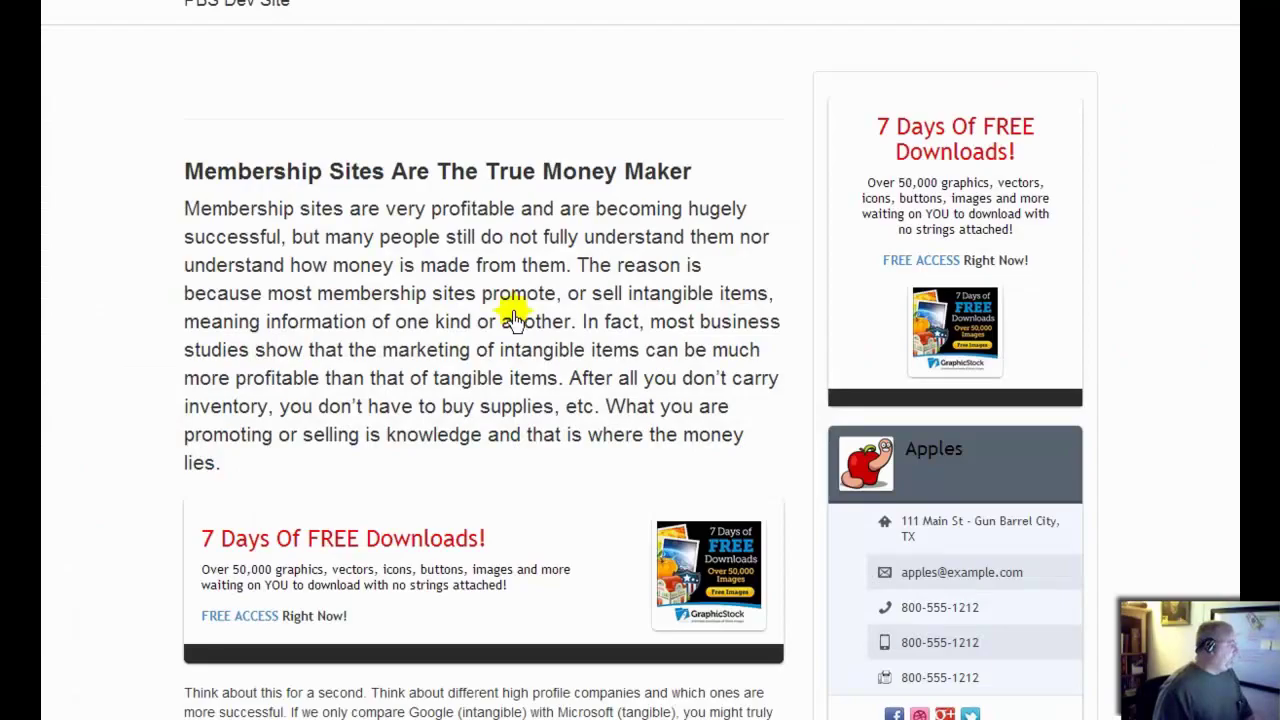
# Insert the Sell Them widget below the "Why do people prefer Membership Sites?" section of the Widget Maker Example page and update the page
pyautogui.scroll(-5, 513, 318)
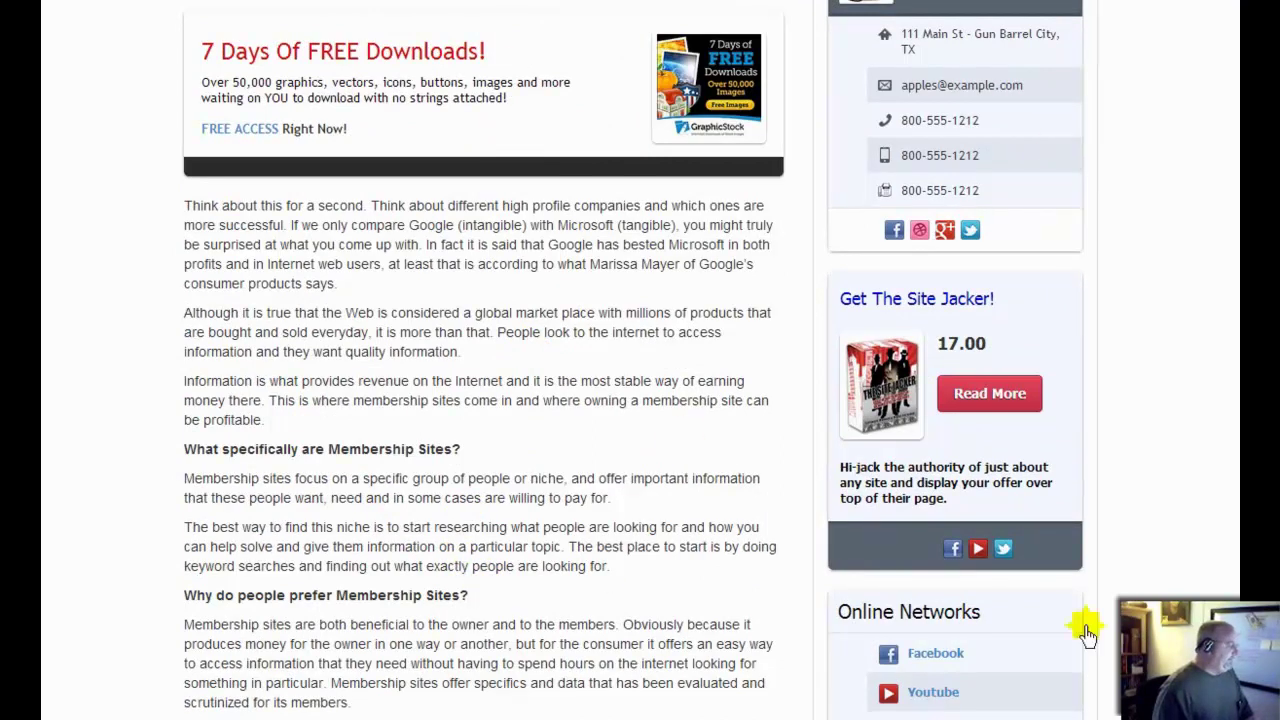
pyautogui.hotkey('ctrl', 'Tab')
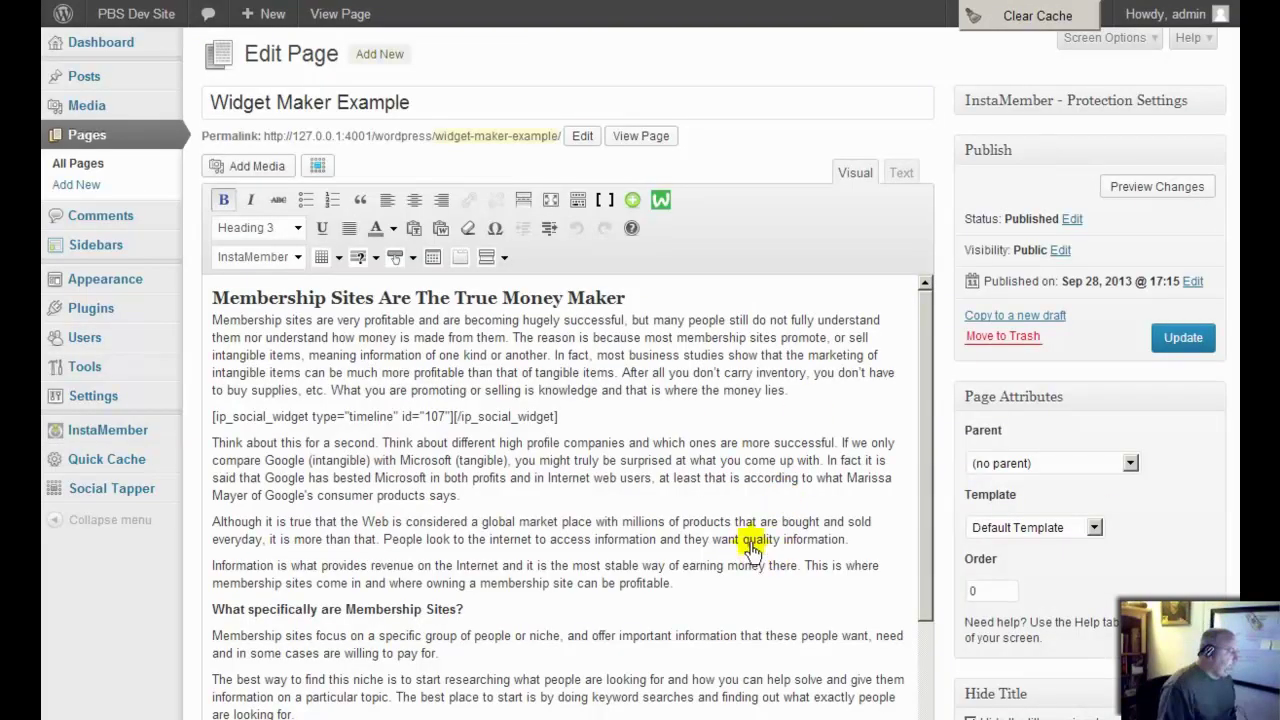
pyautogui.moveTo(930, 400); pyautogui.dragTo(933, 563)
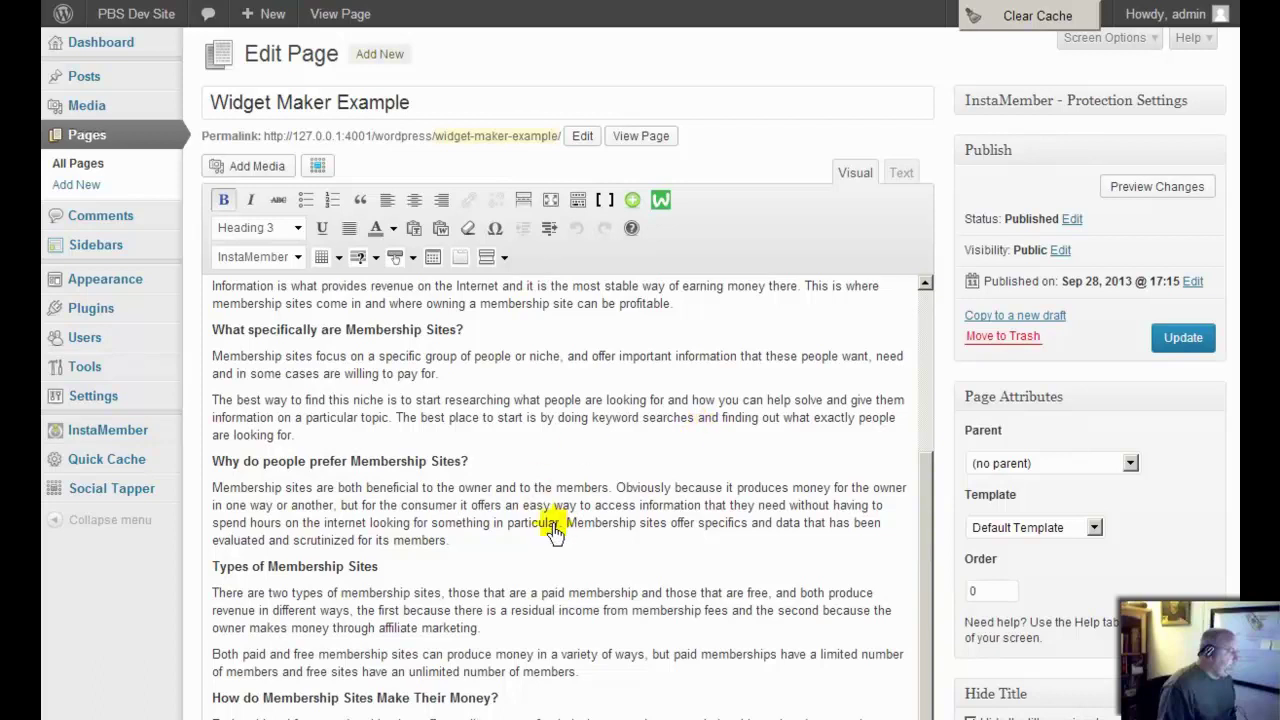
pyautogui.click(488, 548)
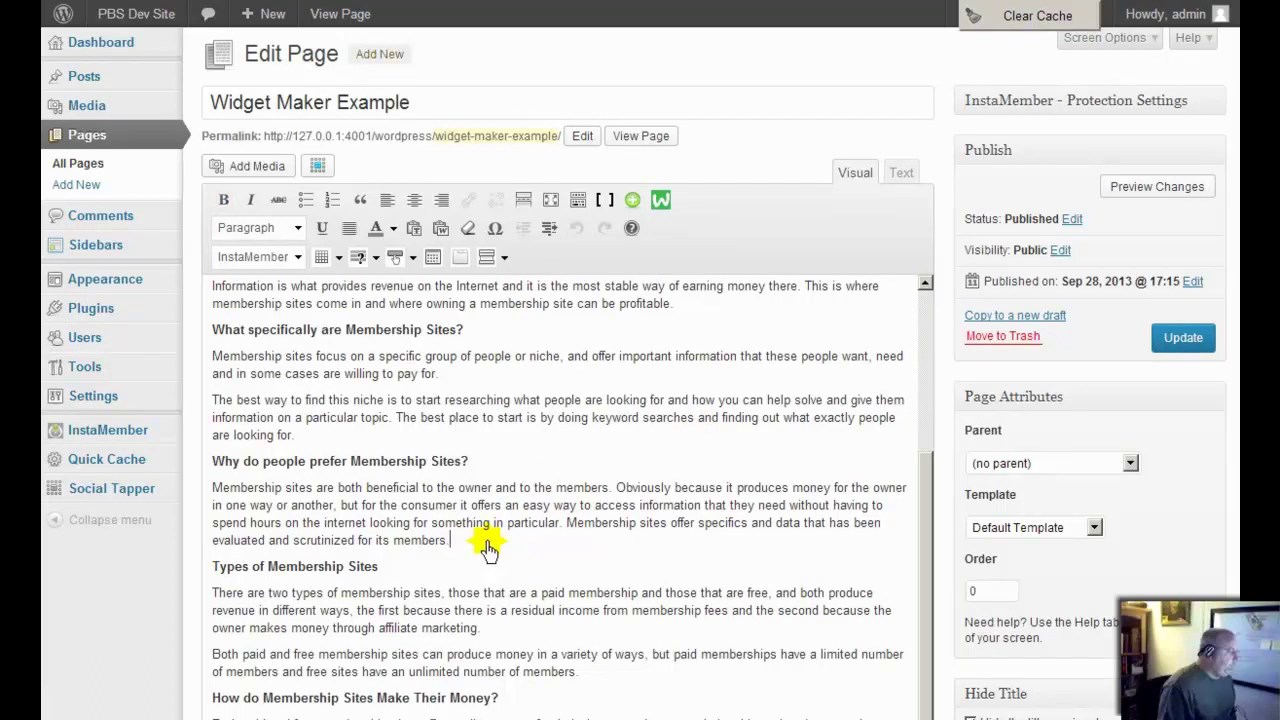
pyautogui.press('Return')
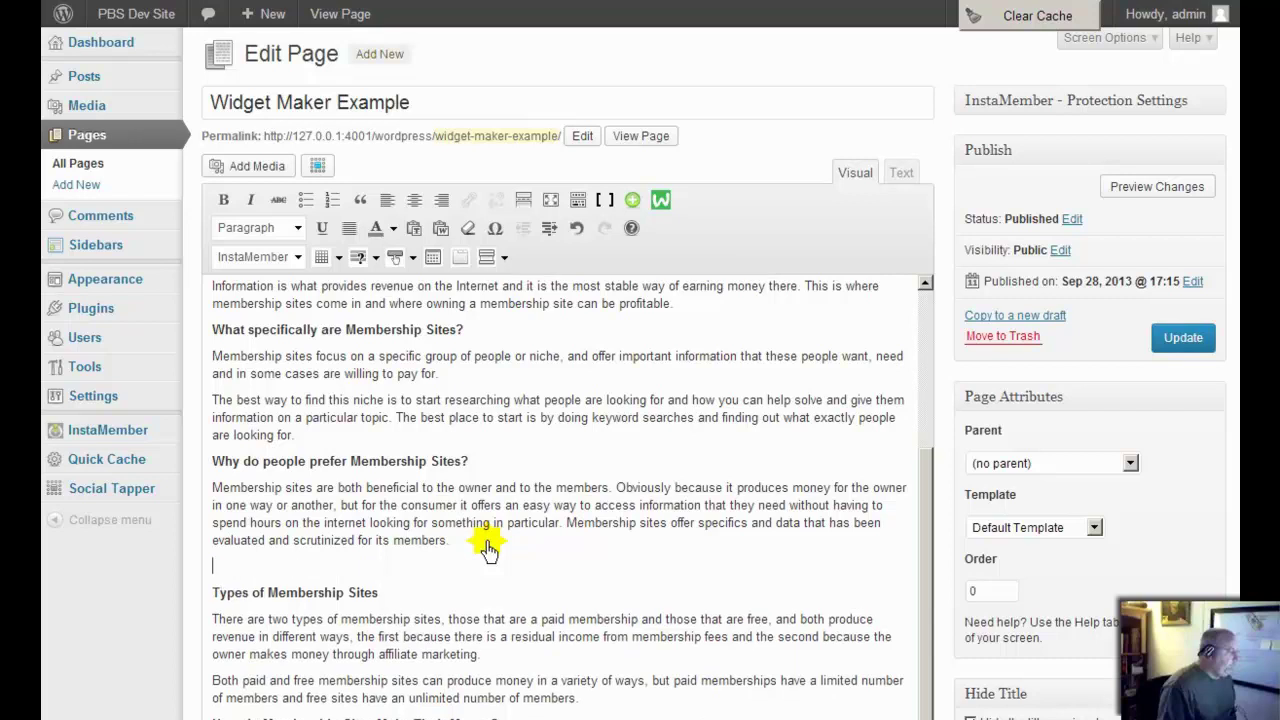
pyautogui.click(317, 167)
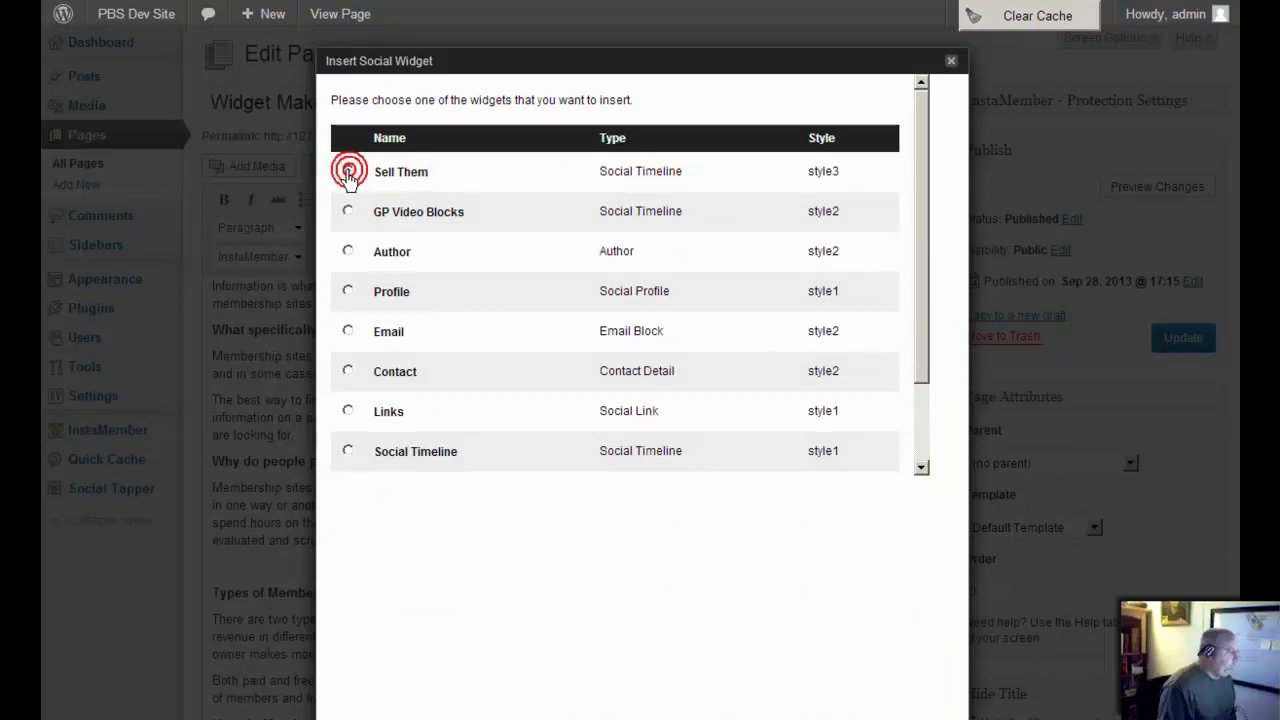
pyautogui.click(348, 174)
pyautogui.moveTo(923, 268); pyautogui.dragTo(923, 386)
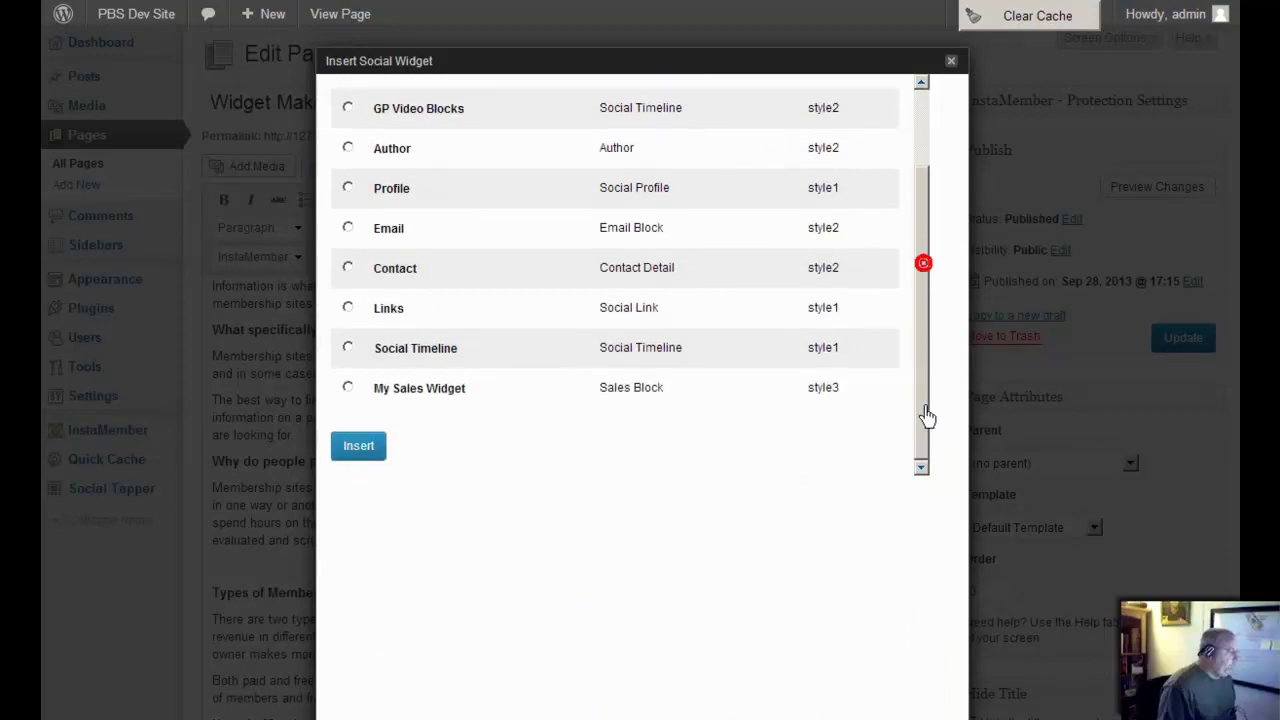
pyautogui.click(358, 445)
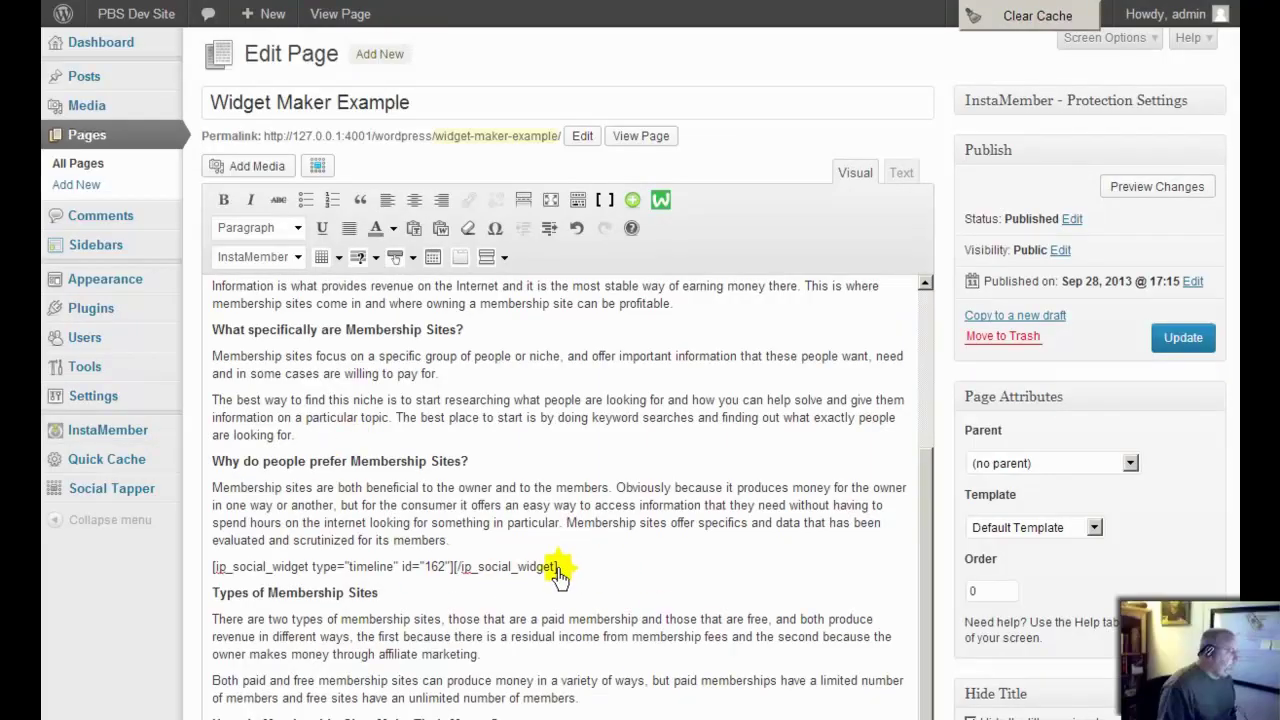
pyautogui.click(1184, 340)
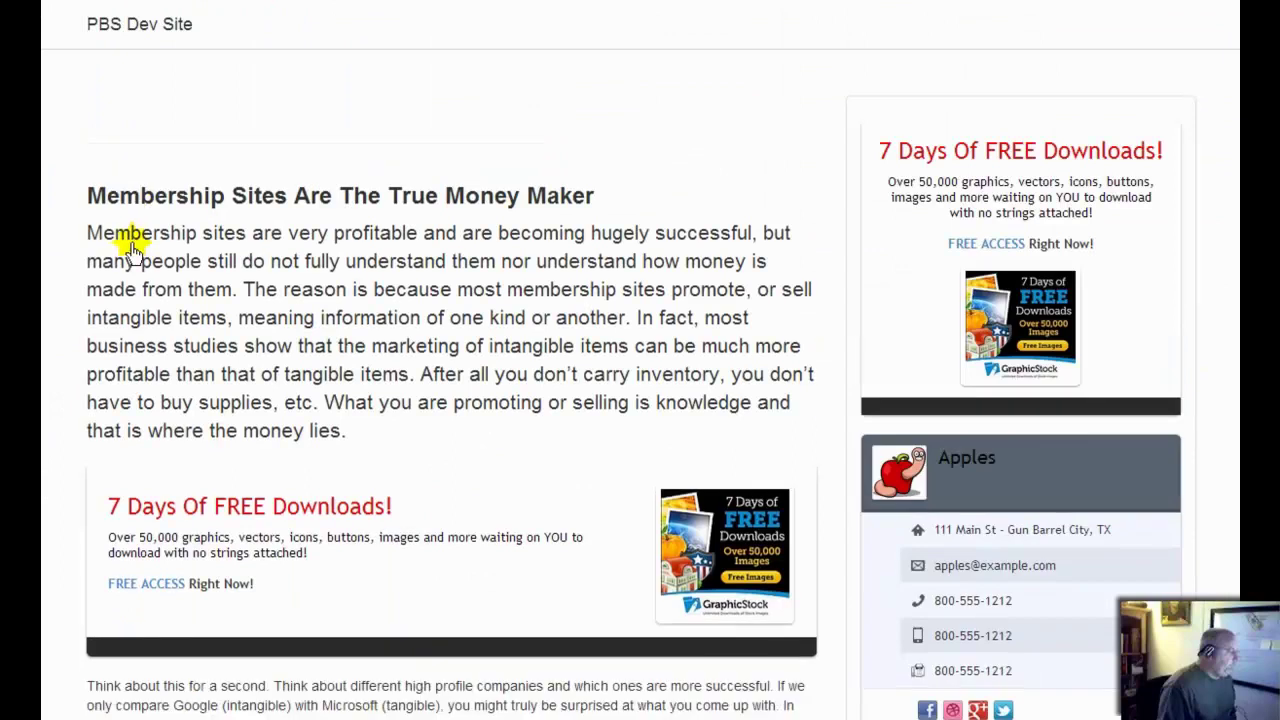
# Check how the Sell Them widget displays within the content of the published example page
pyautogui.scroll(-10, 451, 234)
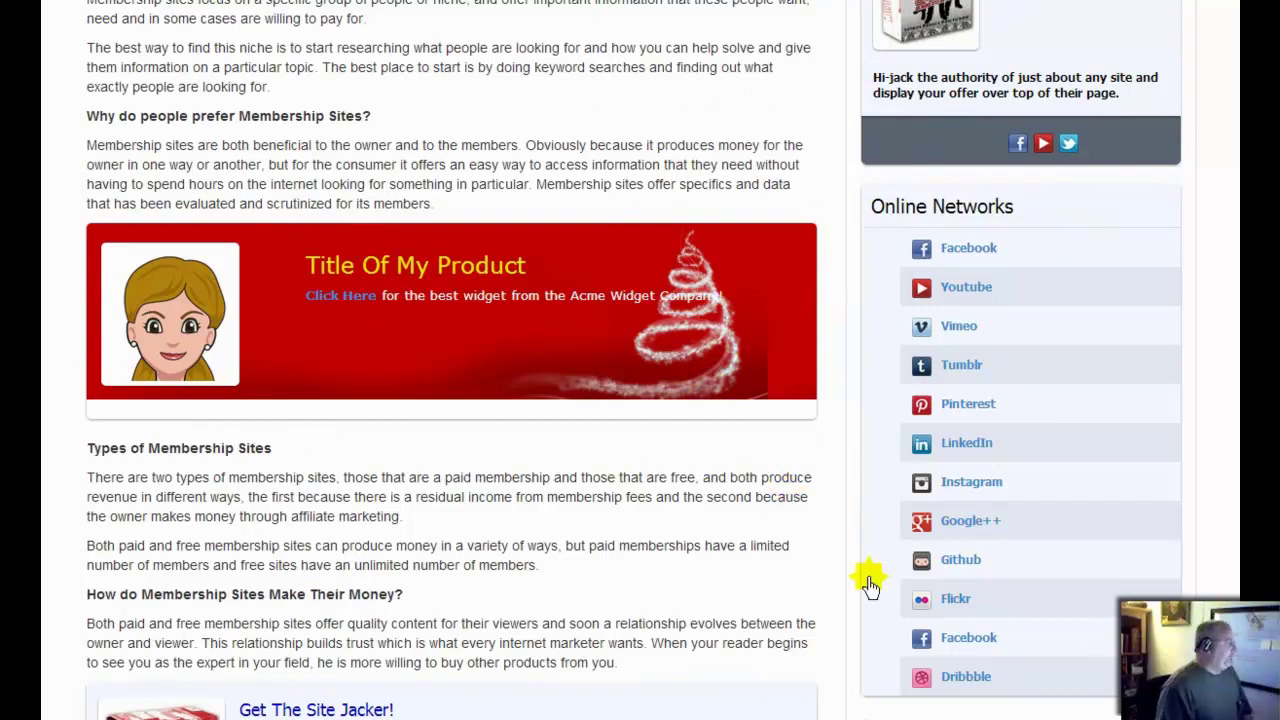
pyautogui.scroll(4, 830, 145)
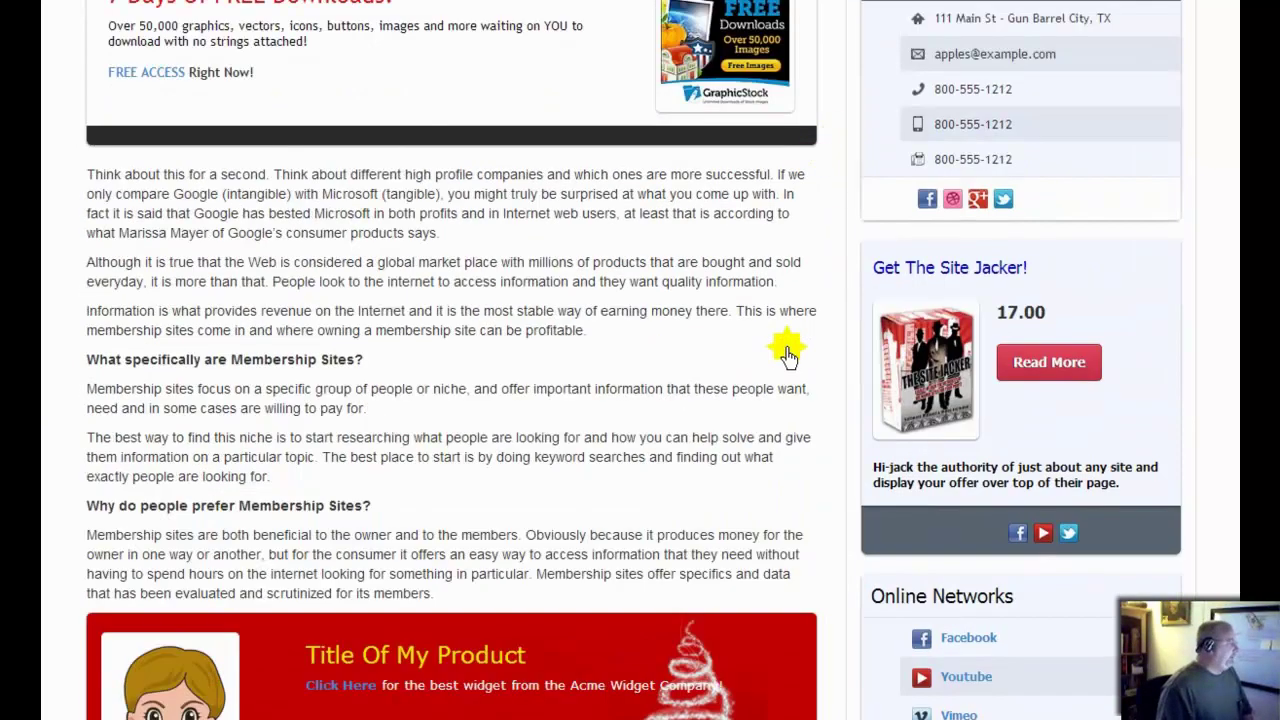
pyautogui.scroll(4, 789, 345)
pyautogui.scroll(2, 780, 348)
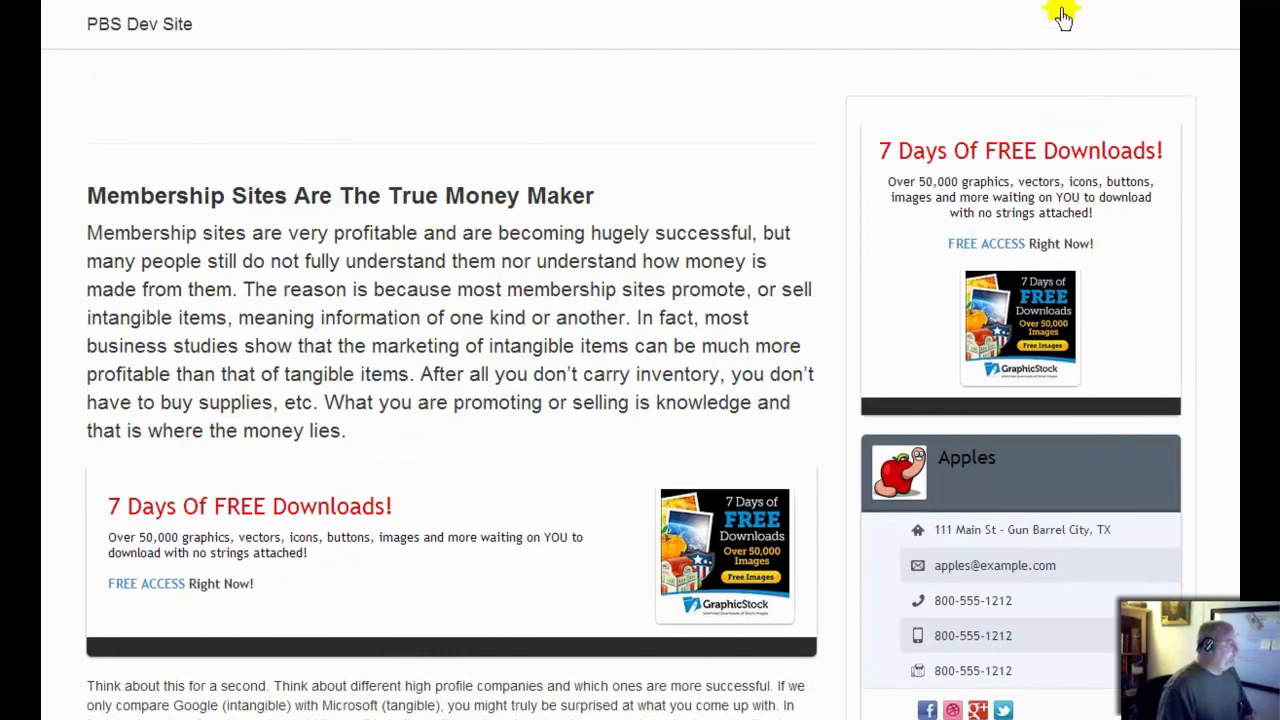
# Add a WP Social Widget showing Sell Them (Social Timeline) at the start of the Main Sidebar
pyautogui.hotkey('ctrl', 'Tab')
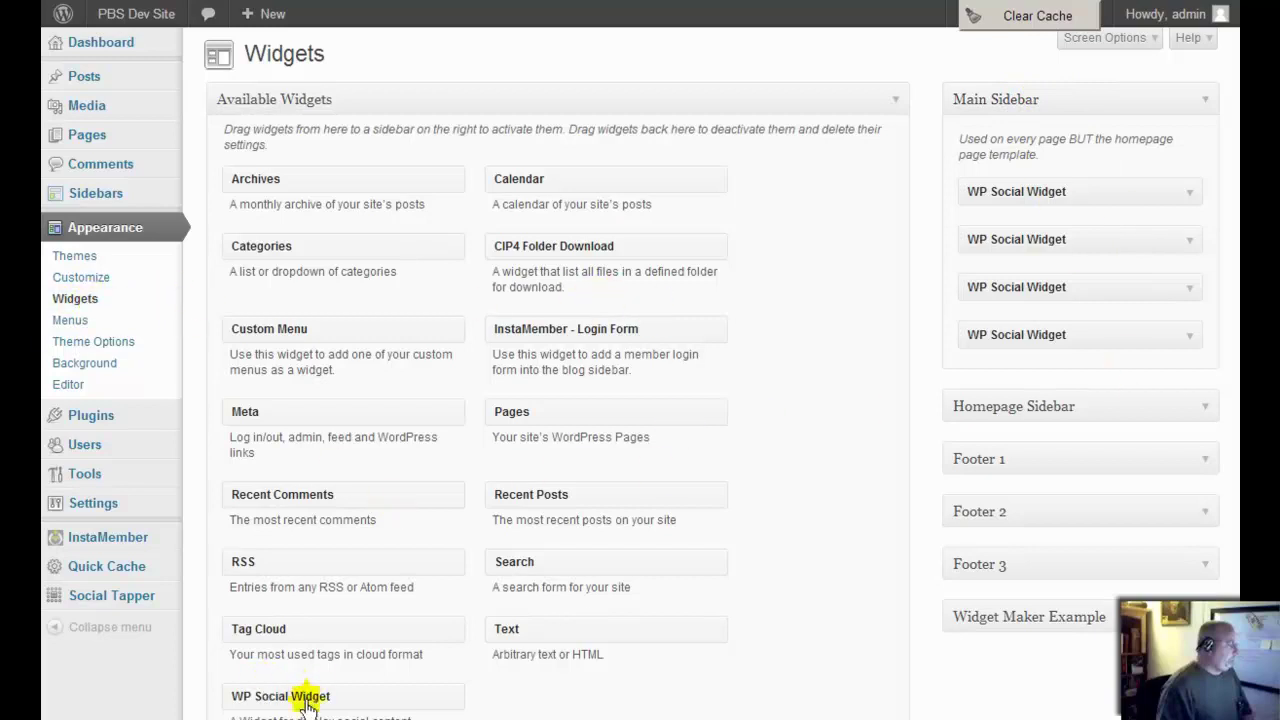
pyautogui.moveTo(259, 705); pyautogui.dragTo(997, 198)
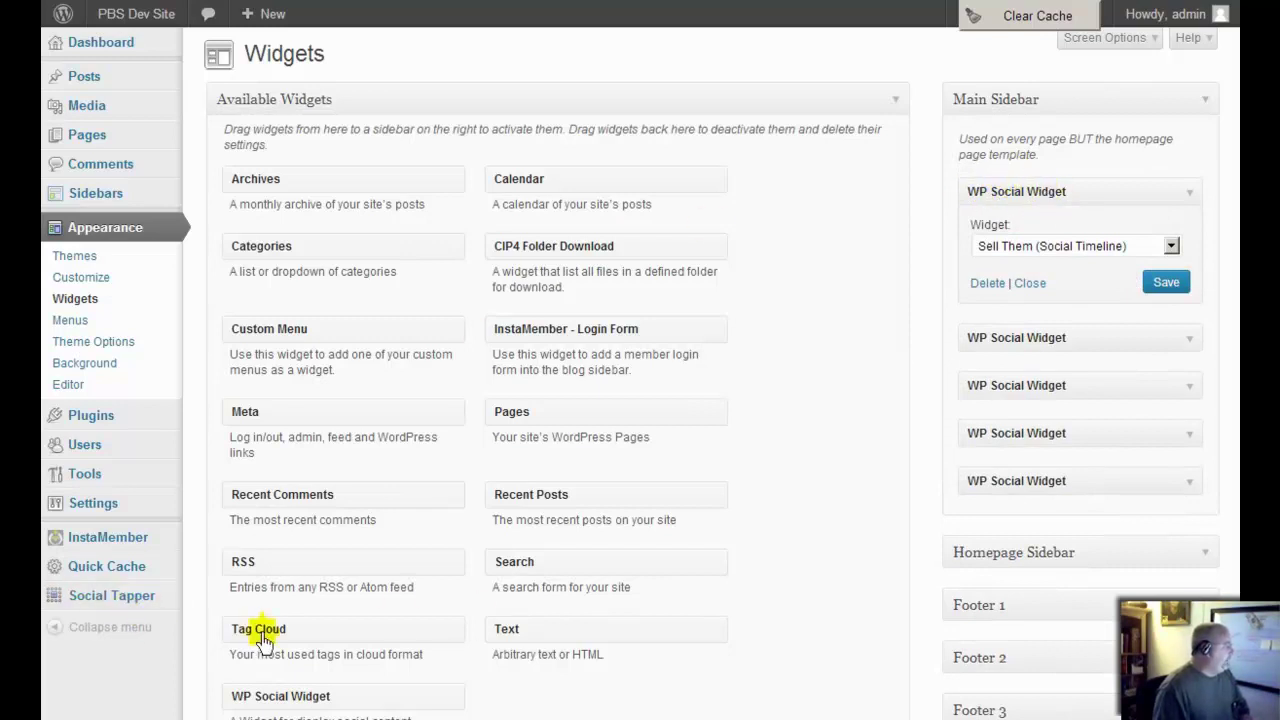
pyautogui.moveTo(100, 606)
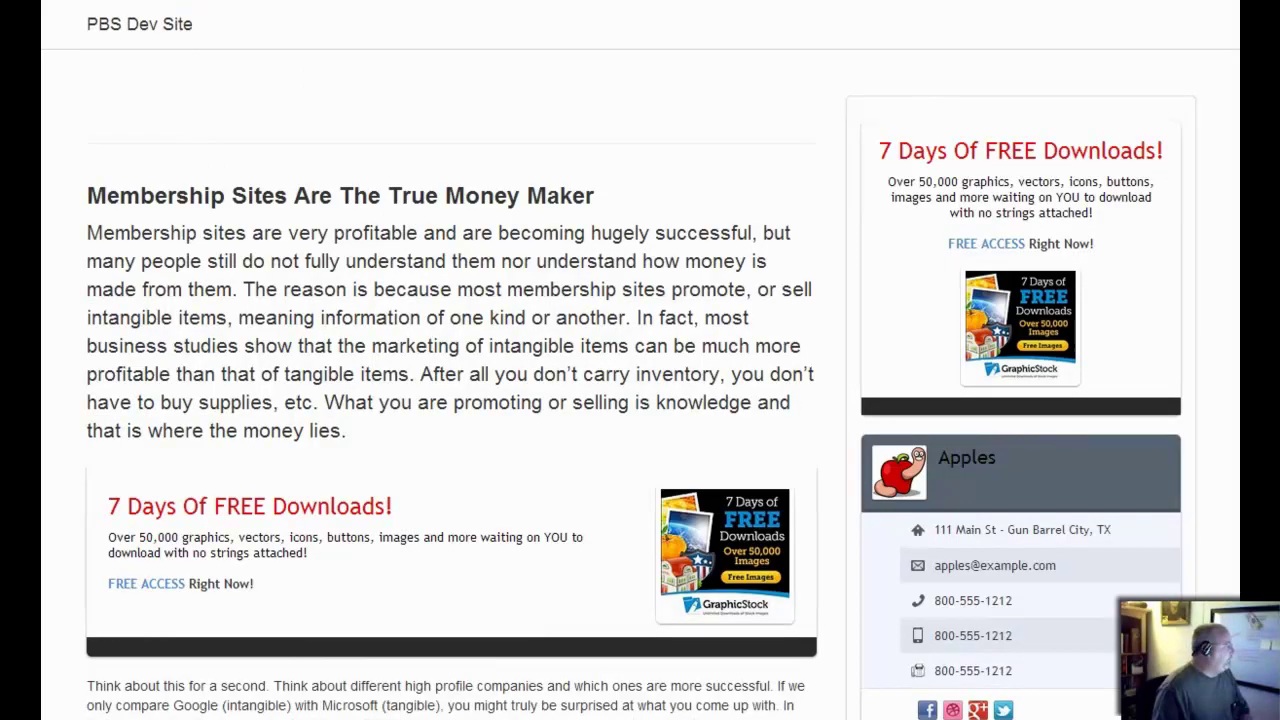
# Reload the published example page and check its sidebar for the Sell Them widget
pyautogui.press('F5')
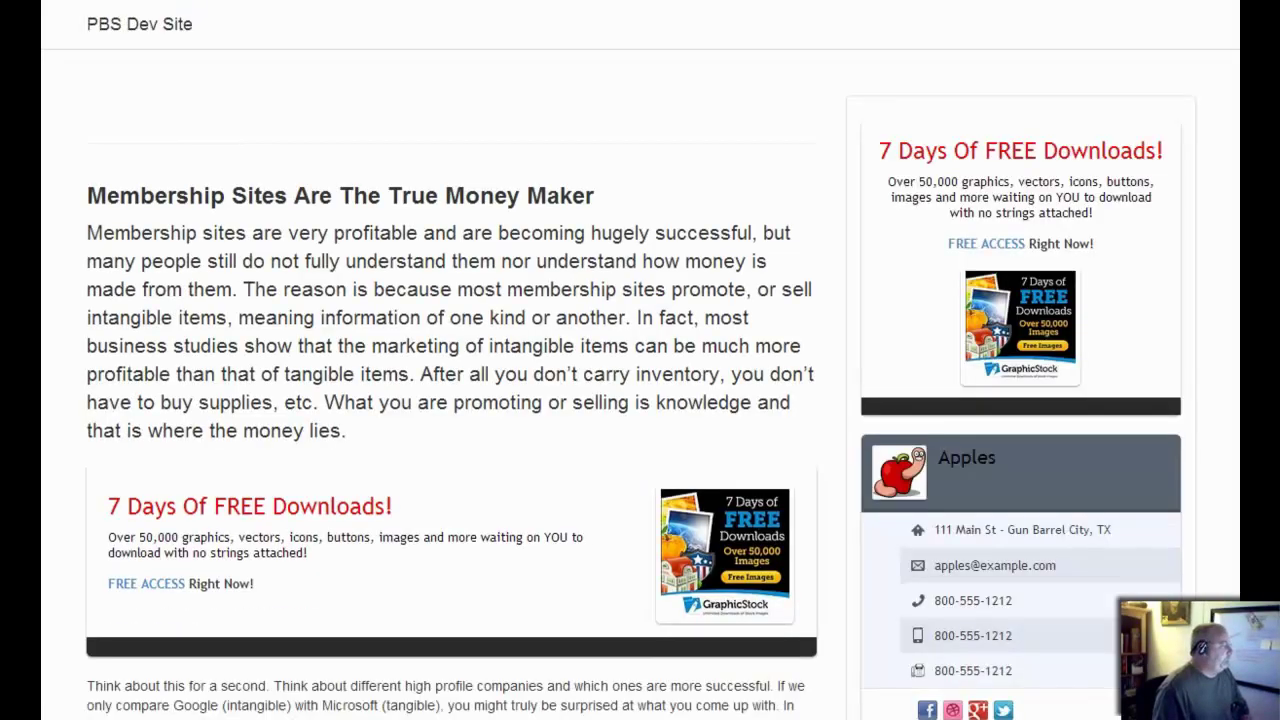
pyautogui.scroll(-10, 1223, 320)
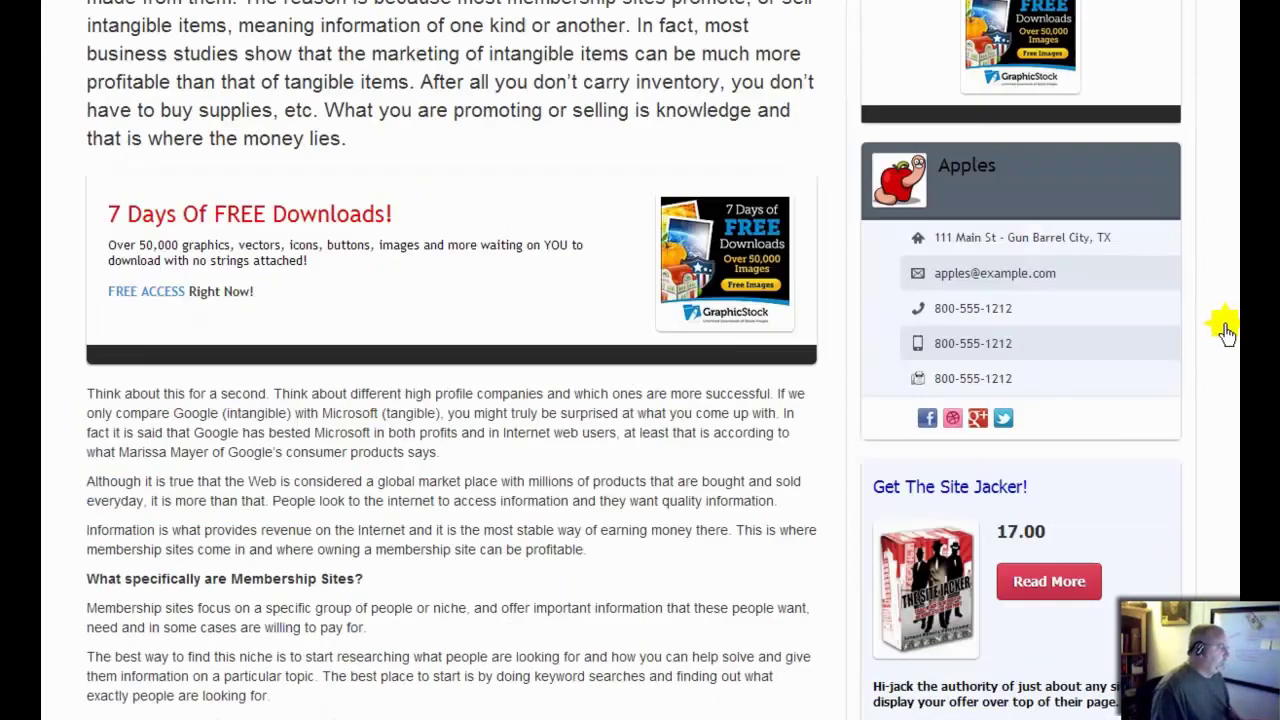
pyautogui.scroll(10, 1220, 320)
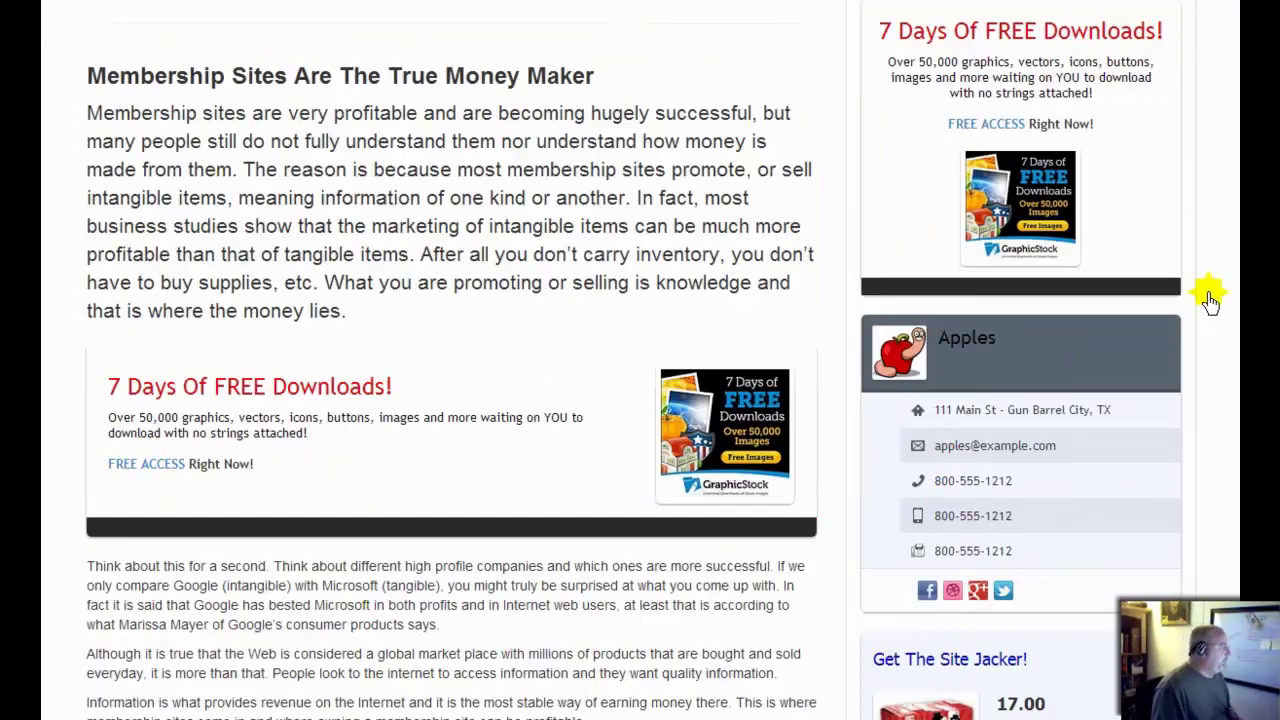
# Clear the site cache, reload the example page and recheck its sidebar and content widgets
pyautogui.hotkey('ctrl', 'Tab')
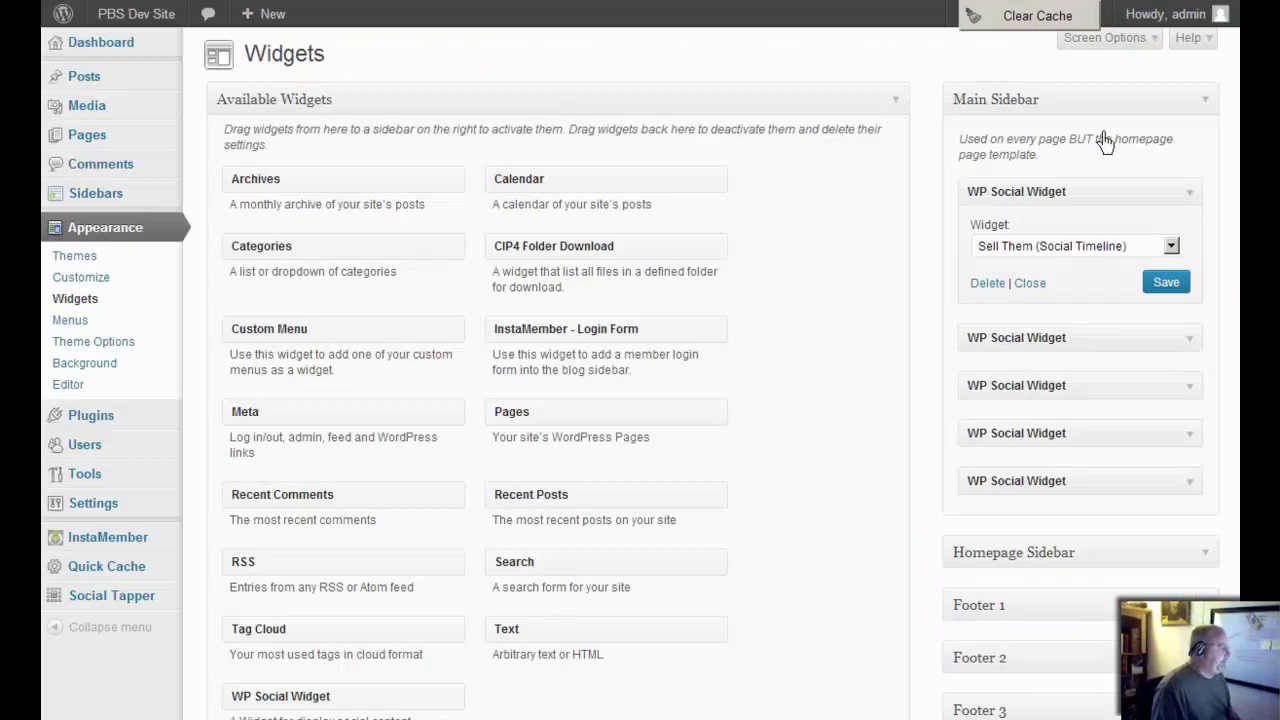
pyautogui.click(1040, 15)
pyautogui.hotkey('ctrl', 'Tab')
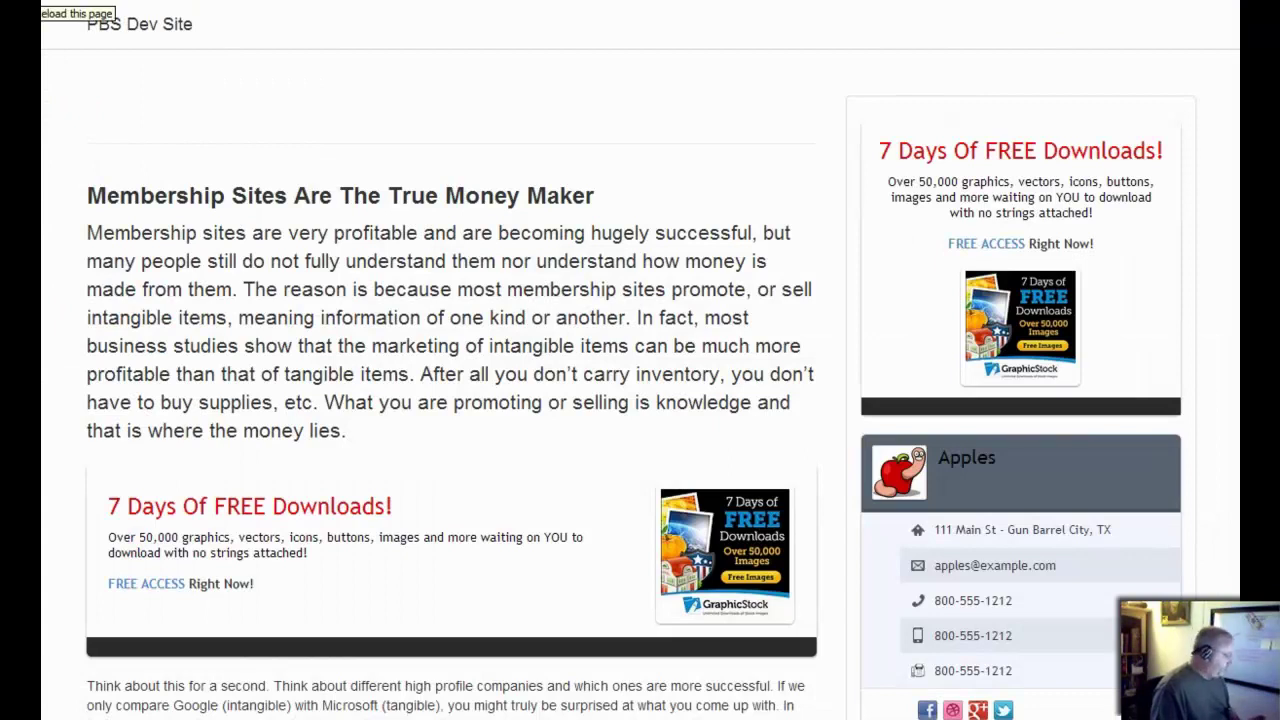
pyautogui.press('F5')
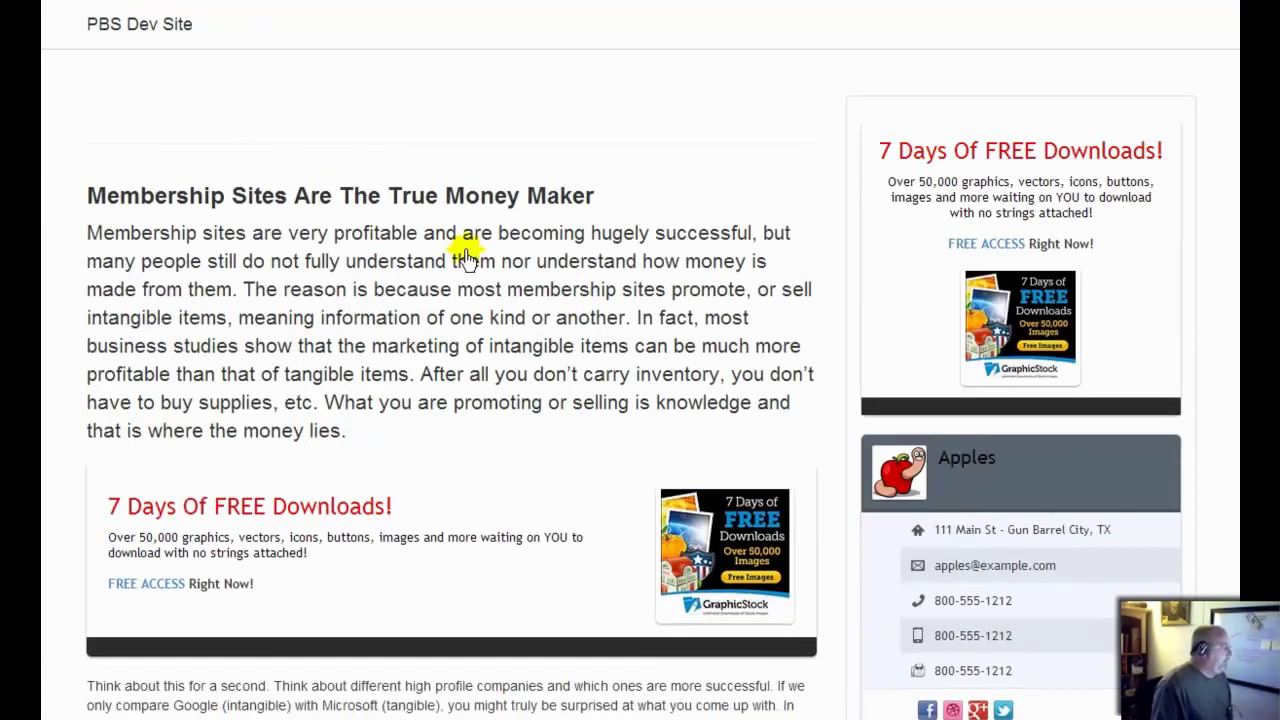
pyautogui.scroll(-6, 722, 182)
pyautogui.scroll(-6, 722, 182)
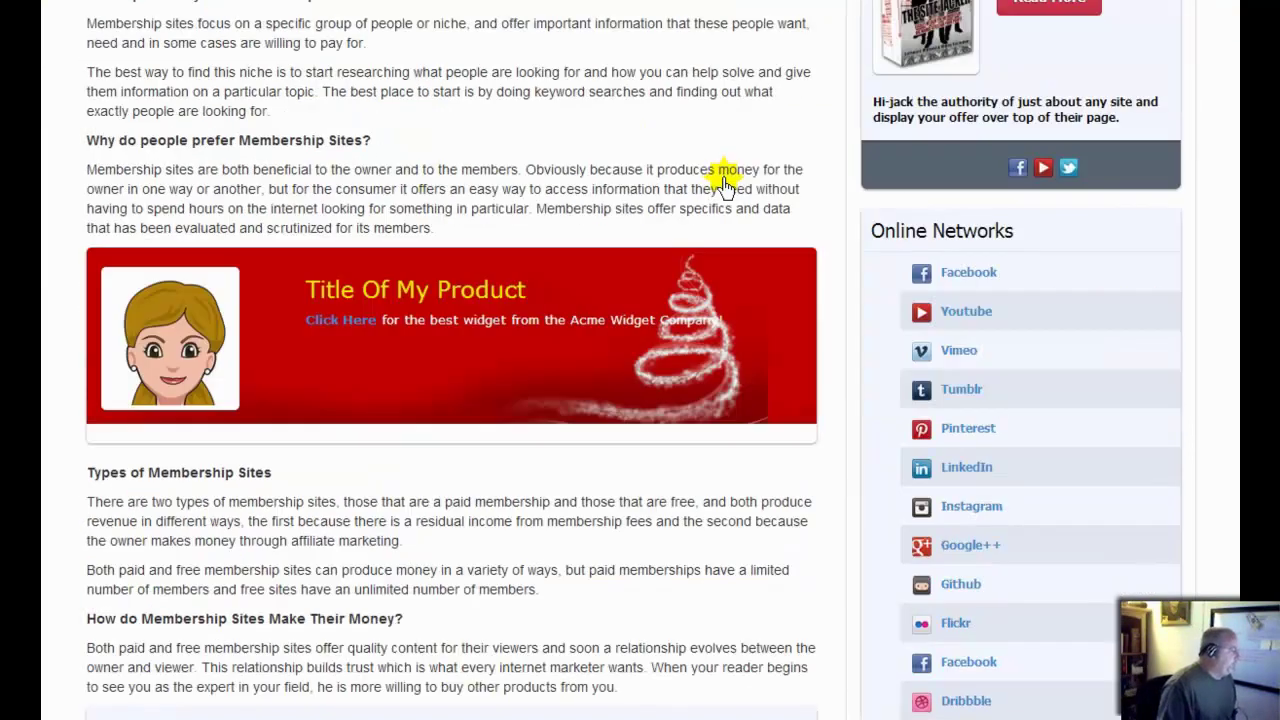
pyautogui.scroll(5, 711, 400)
pyautogui.scroll(7, 711, 400)
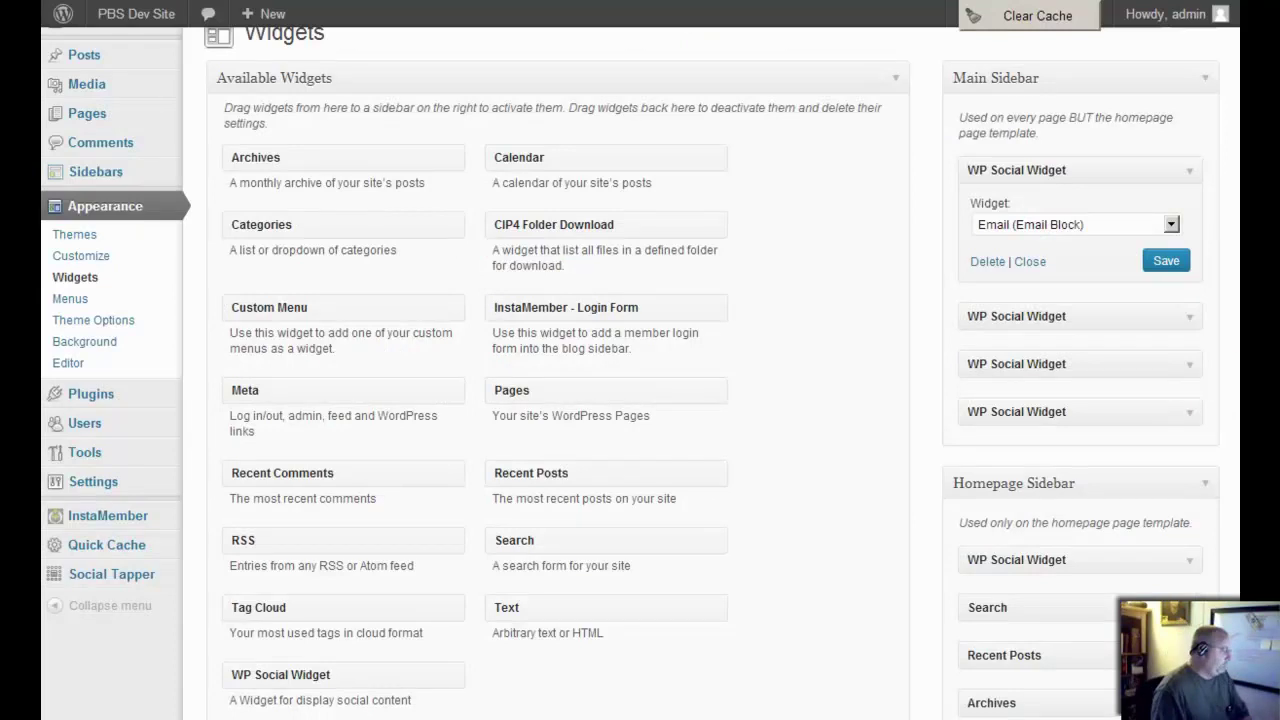
# Add a WP Social Widget showing Sell Them as the first item of the Widget Maker Example sidebar
pyautogui.scroll(-3, 630, 372)
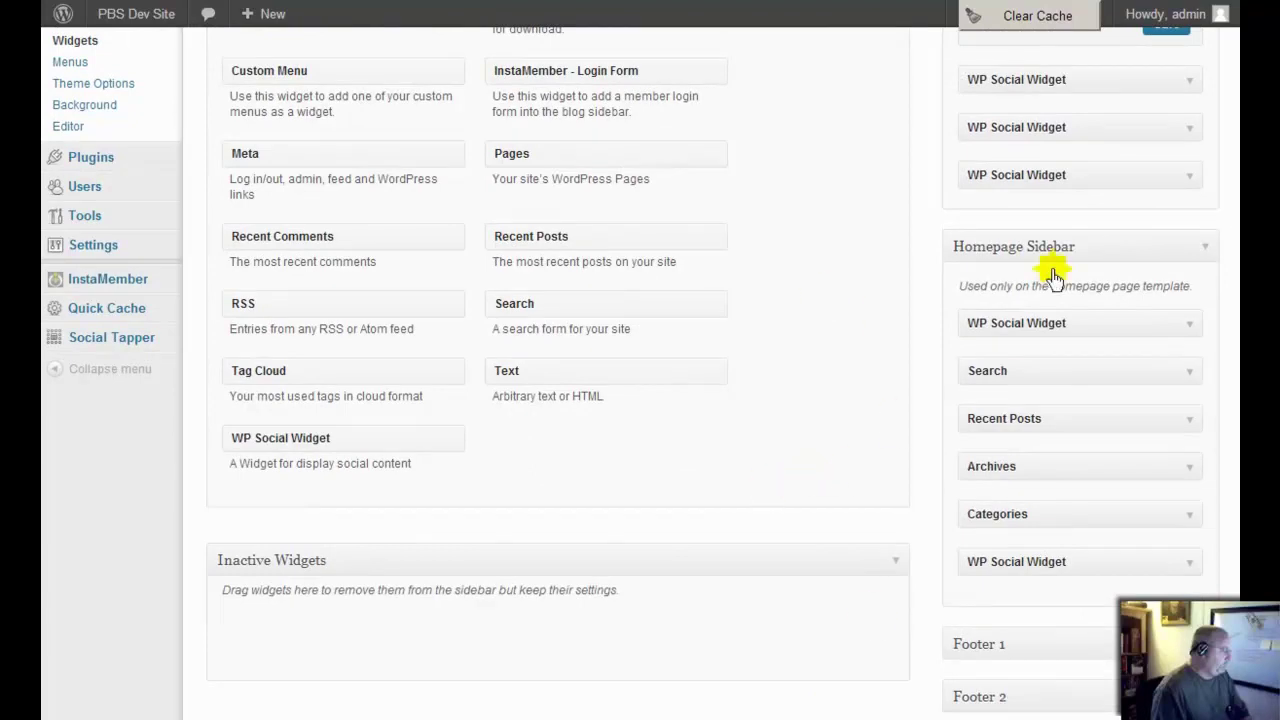
pyautogui.click(1205, 250)
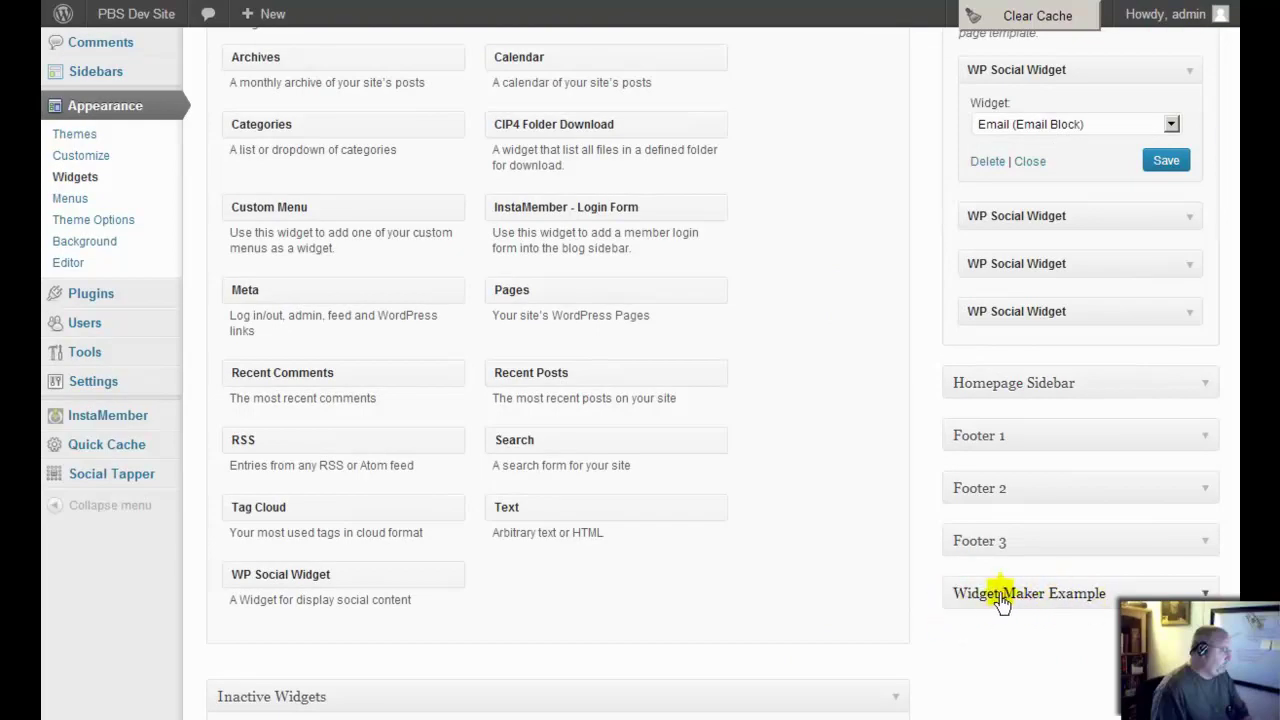
pyautogui.click(1204, 594)
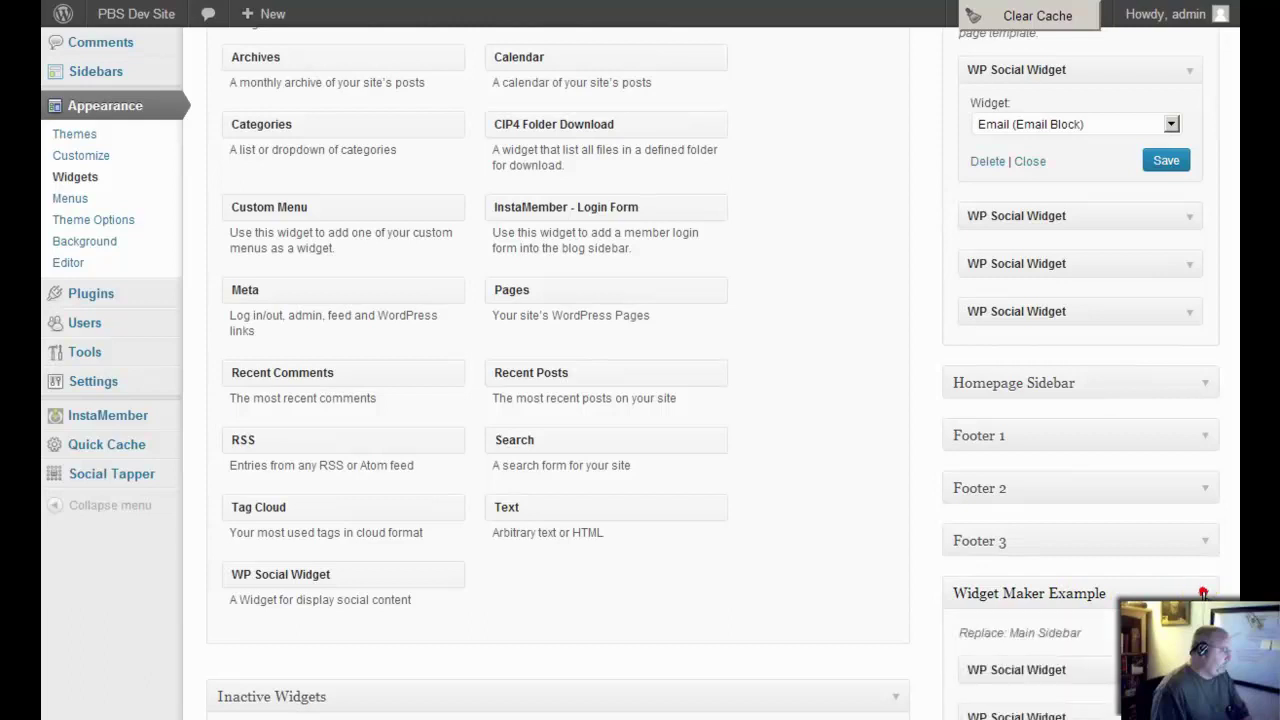
pyautogui.moveTo(314, 571); pyautogui.dragTo(1020, 677)
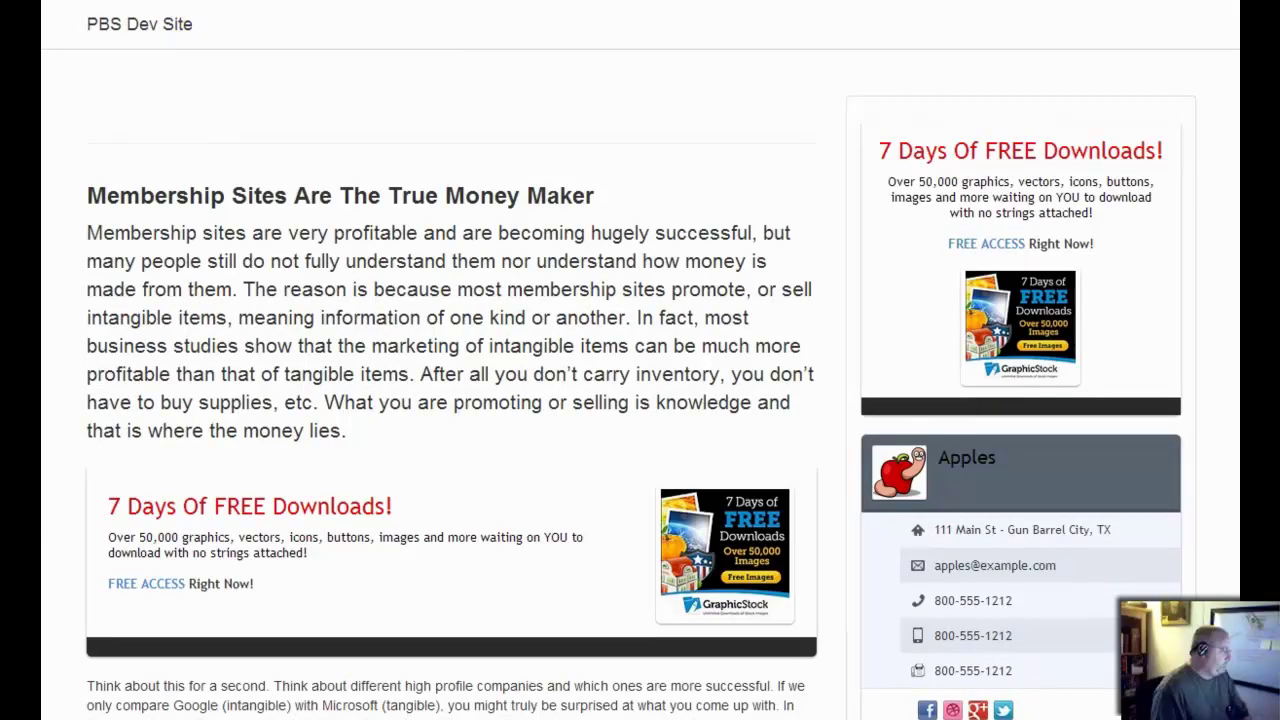
# Reload the example page and check the Sell Them widget in both the sidebar and the page content
pyautogui.press('F5')
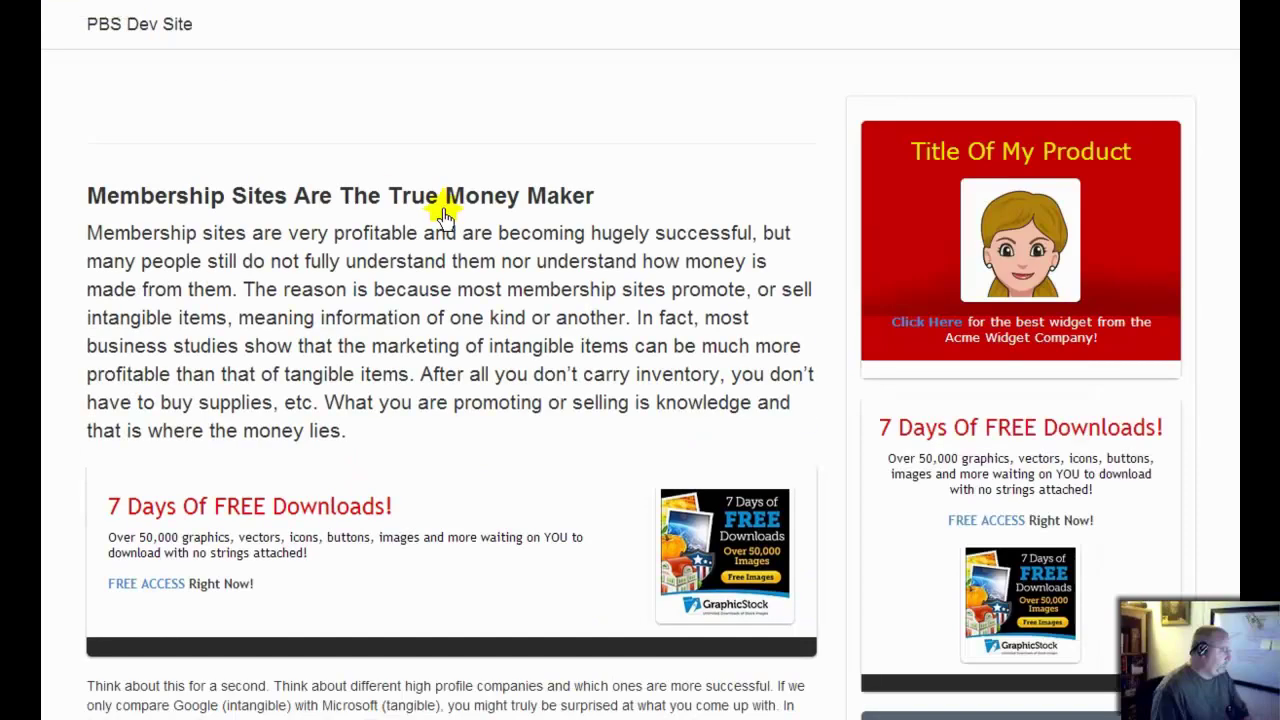
pyautogui.scroll(-7, 529, 284)
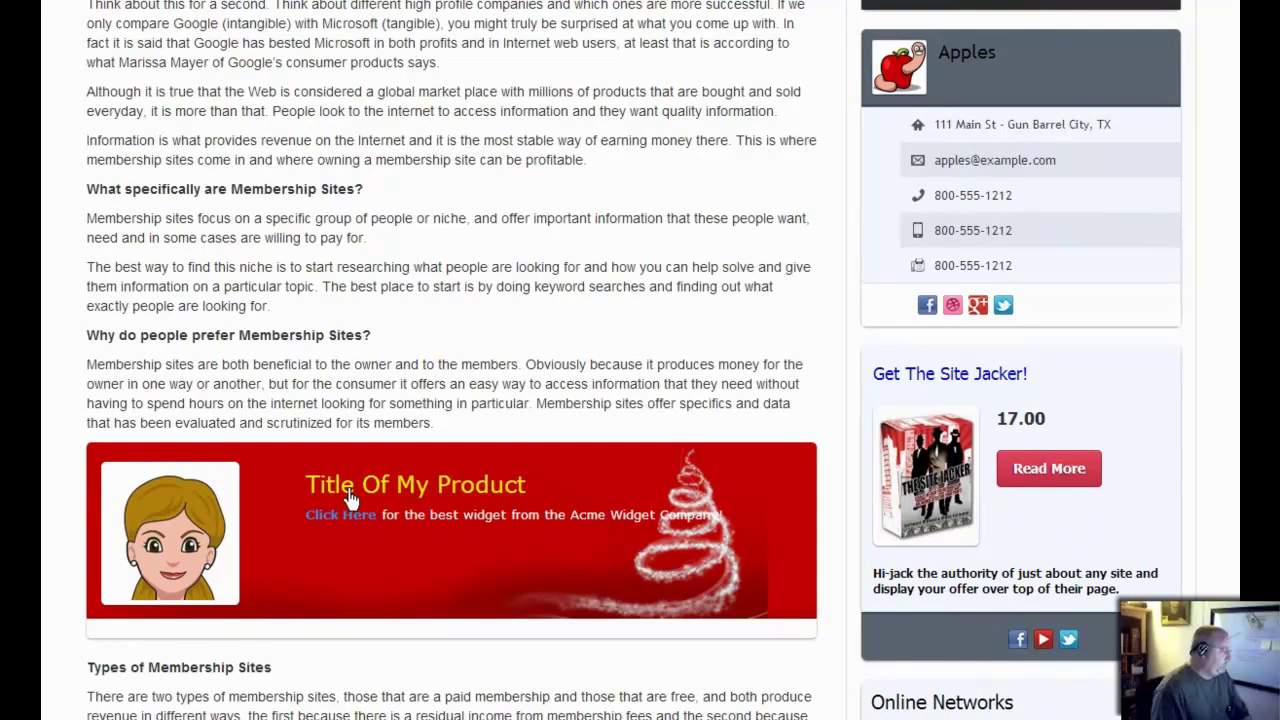
pyautogui.scroll(7, 612, 412)
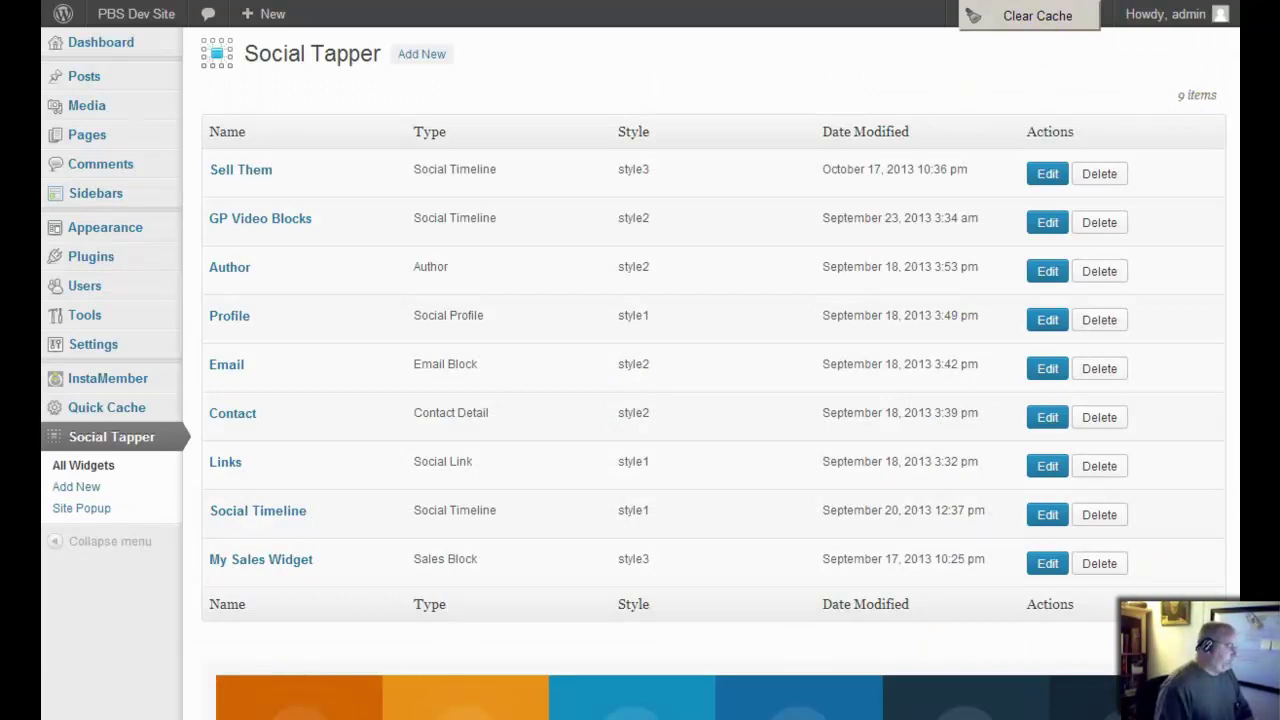
# Open the Widget Maker Docs help guide below the Social Tapper list of all widgets
pyautogui.scroll(-3, 633, 325)
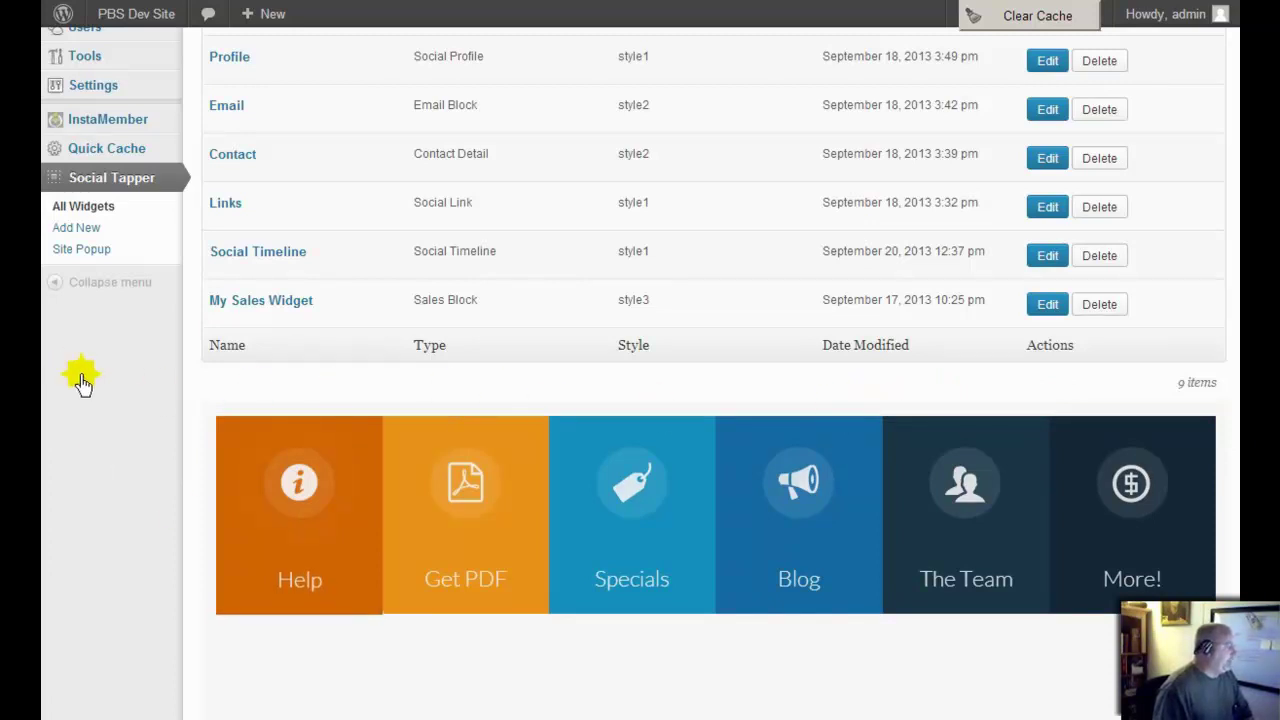
pyautogui.click(299, 505)
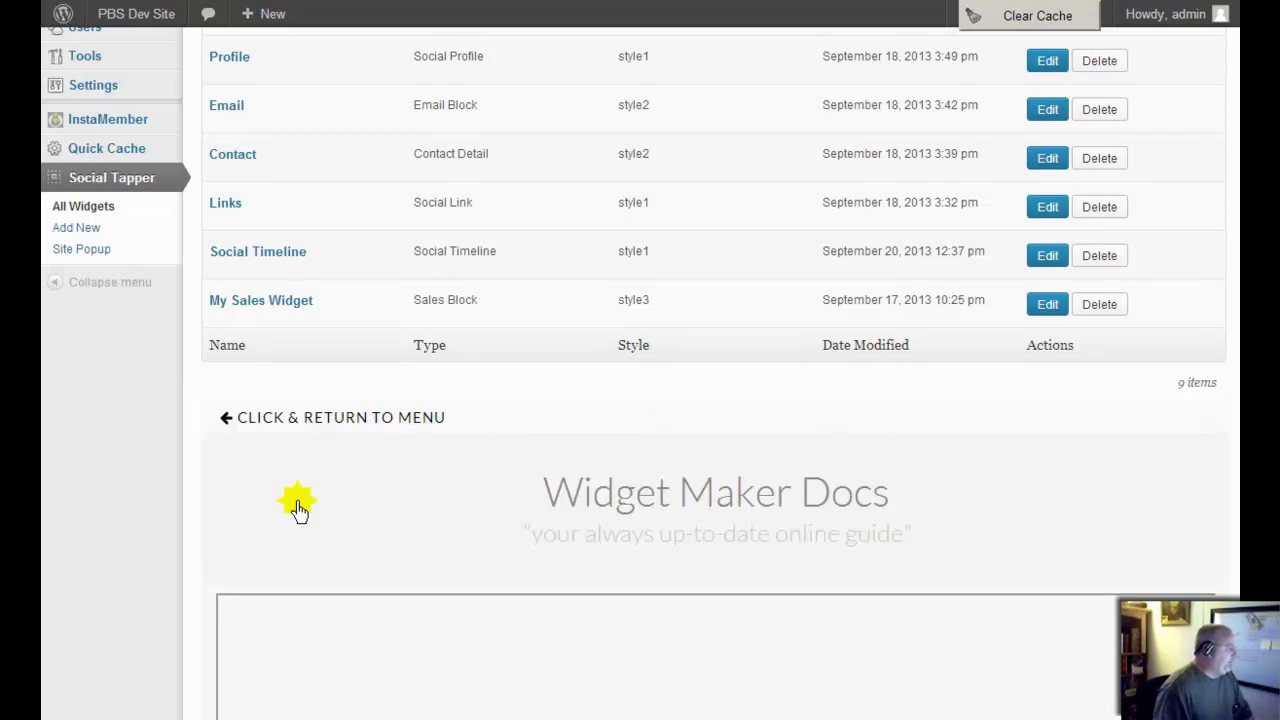
# Hide the page thumbnails in the Widget Maker Docs viewer and read through the opening pages of the User's Guide
pyautogui.scroll(-3, 1223, 456)
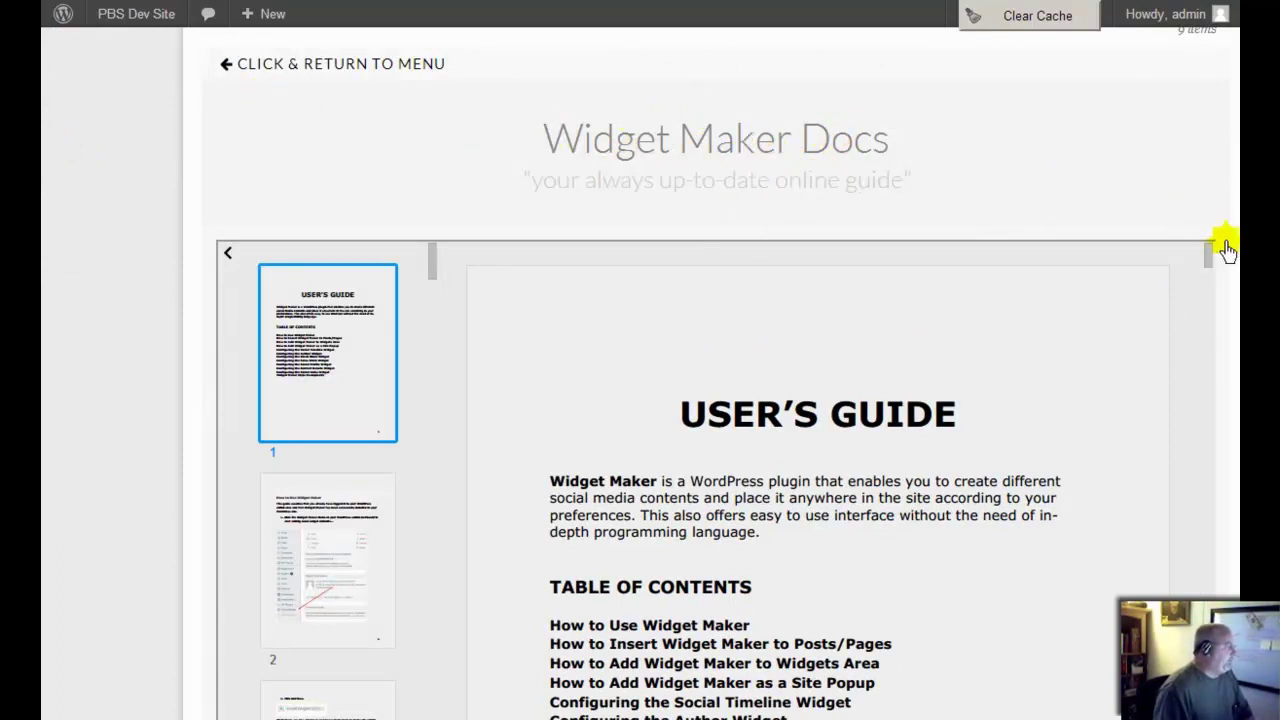
pyautogui.click(230, 256)
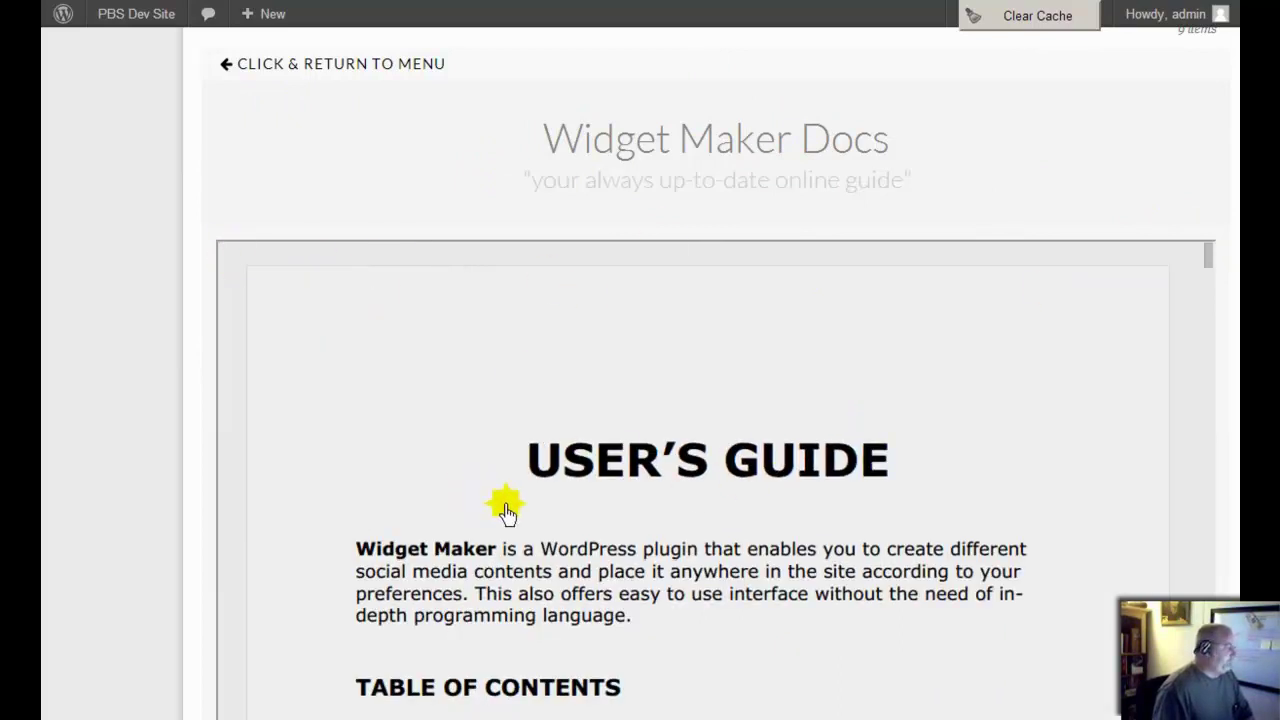
pyautogui.scroll(-1, 390, 550)
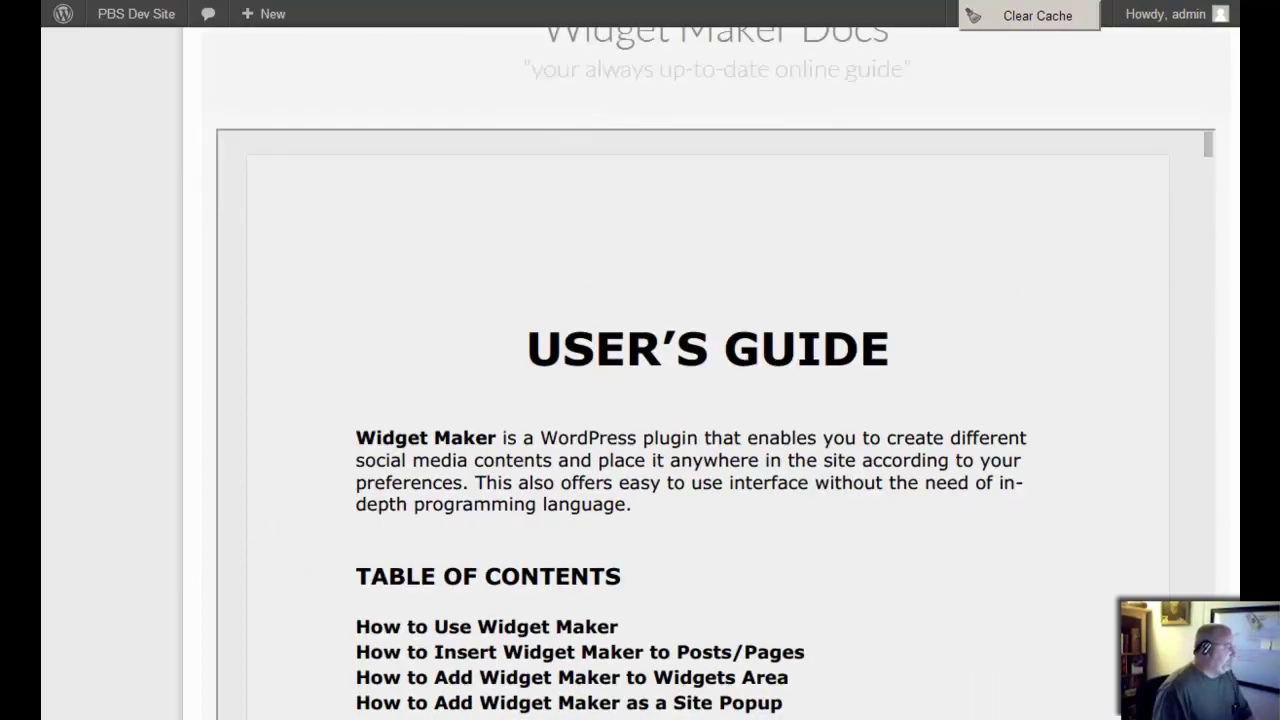
pyautogui.scroll(-10, 1058, 370)
pyautogui.scroll(-12, 1062, 390)
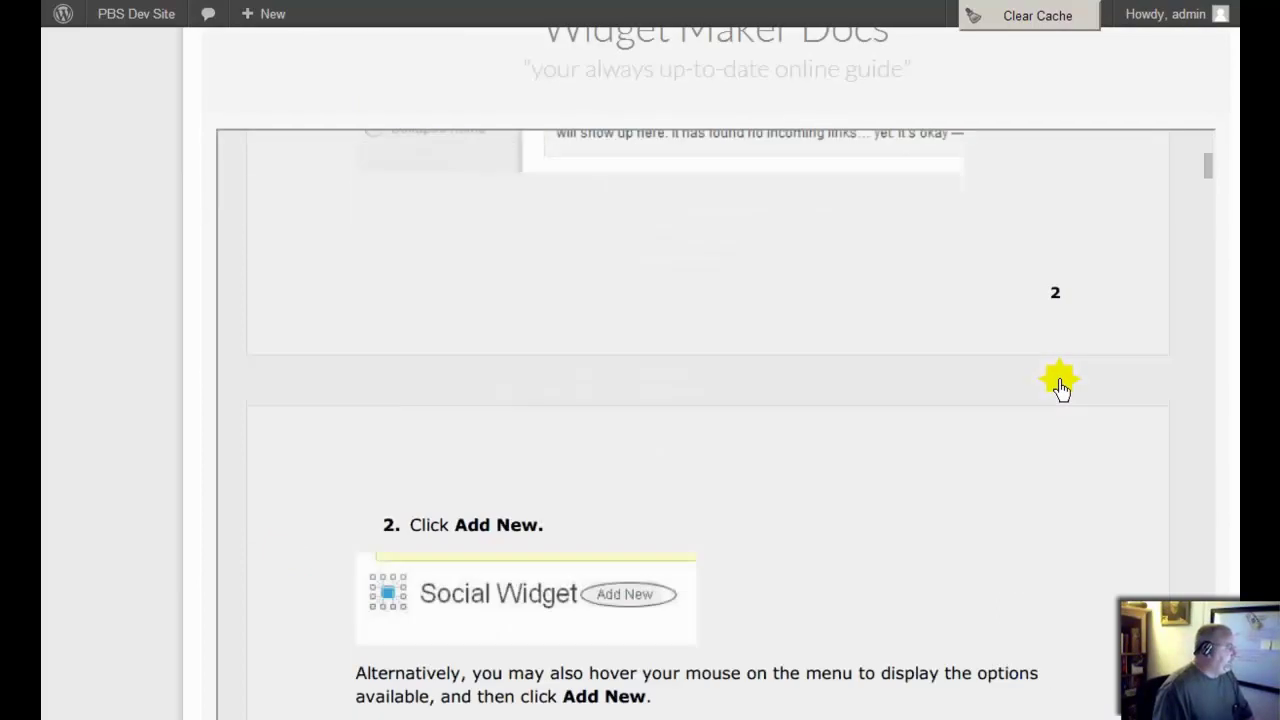
pyautogui.scroll(4, 1070, 395)
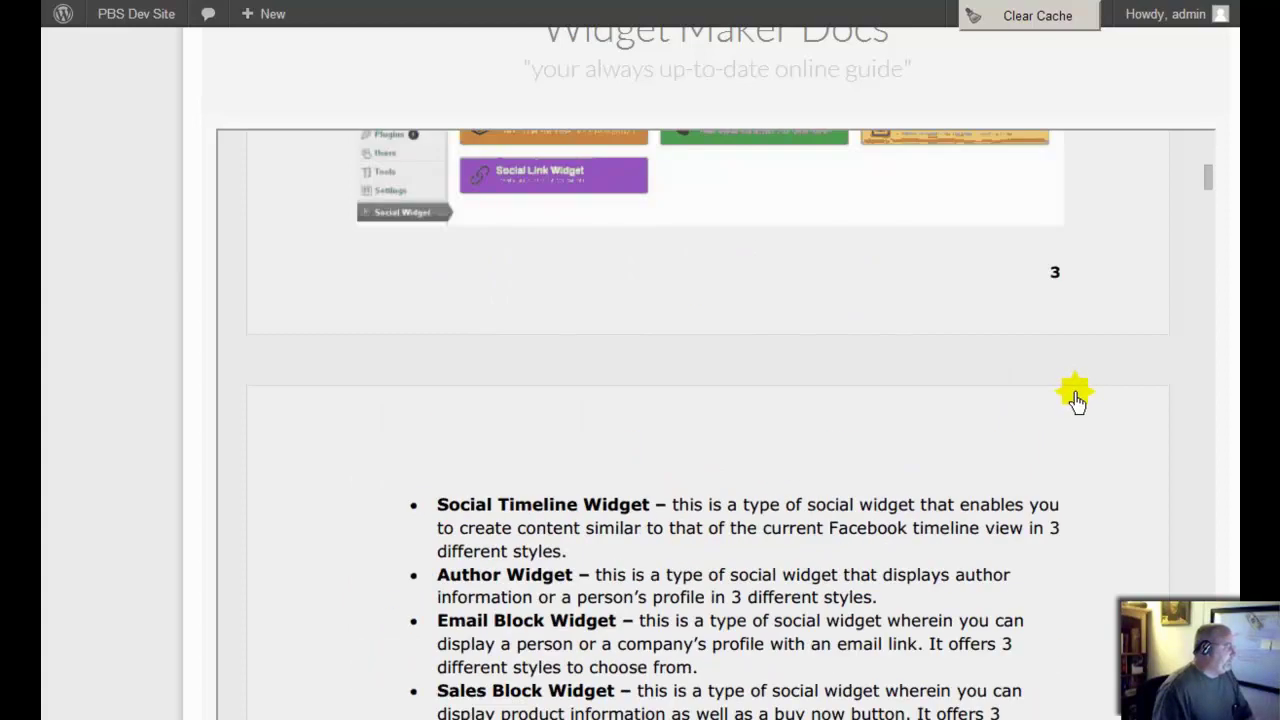
pyautogui.scroll(6, 1075, 398)
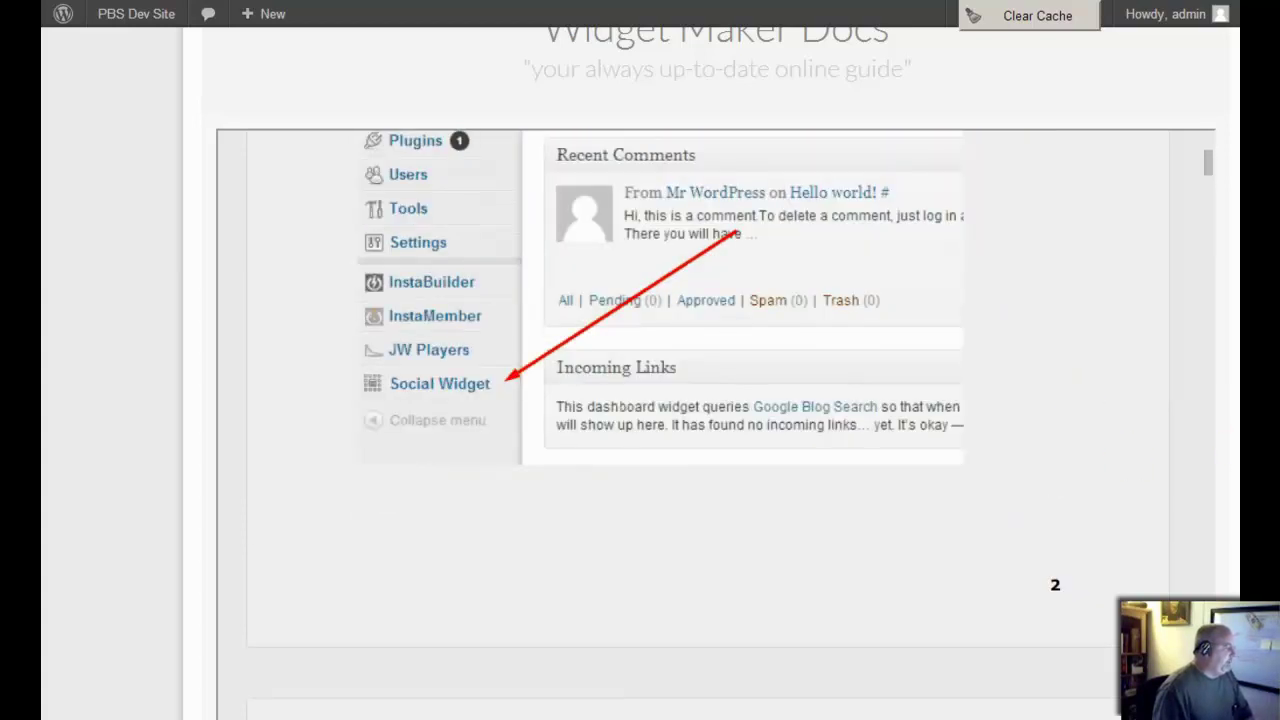
pyautogui.scroll(7, 715, 400)
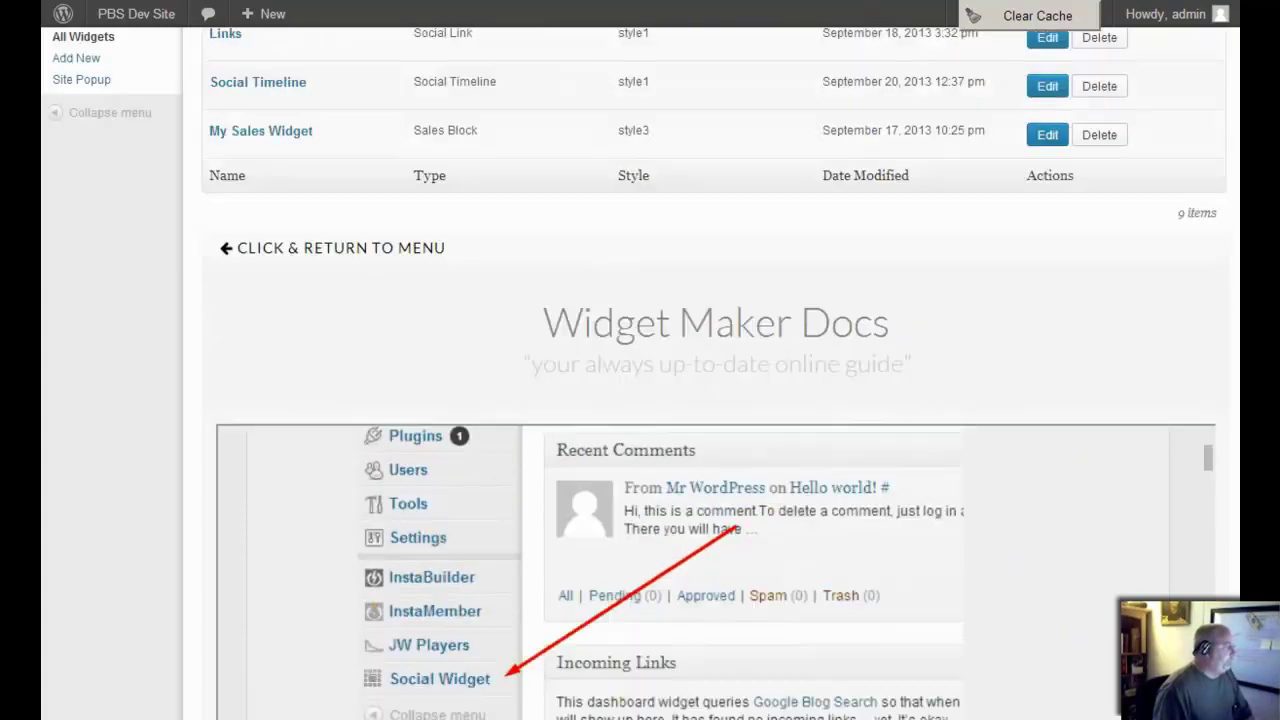
# Leave the Widget Maker Docs guide and return to the resource menu below the widget list
pyautogui.scroll(-4, 715, 400)
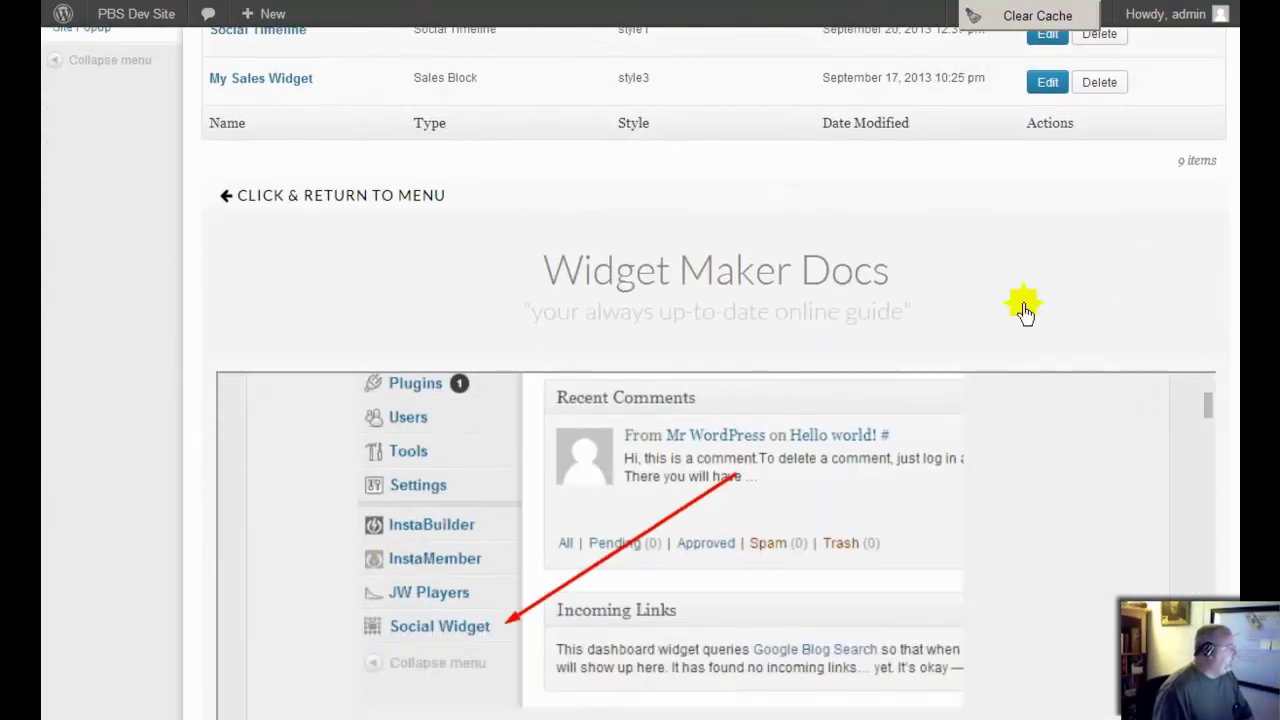
pyautogui.click(330, 193)
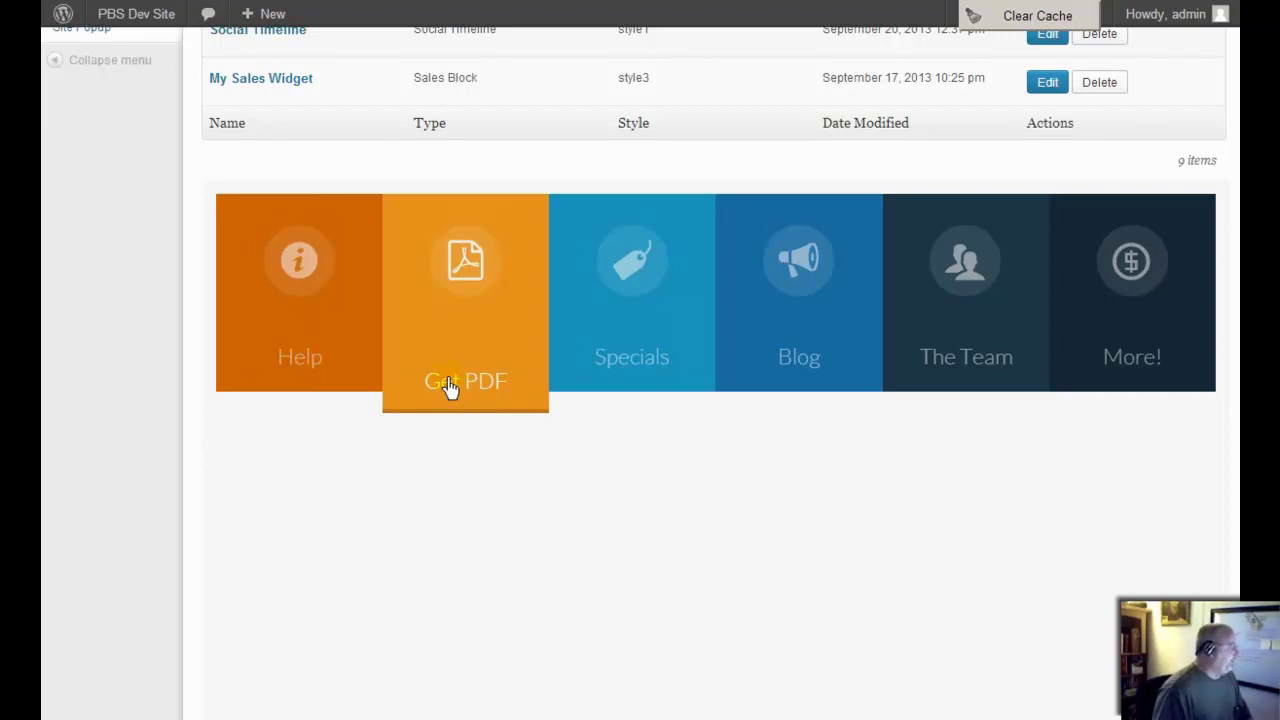
pyautogui.click(663, 505)
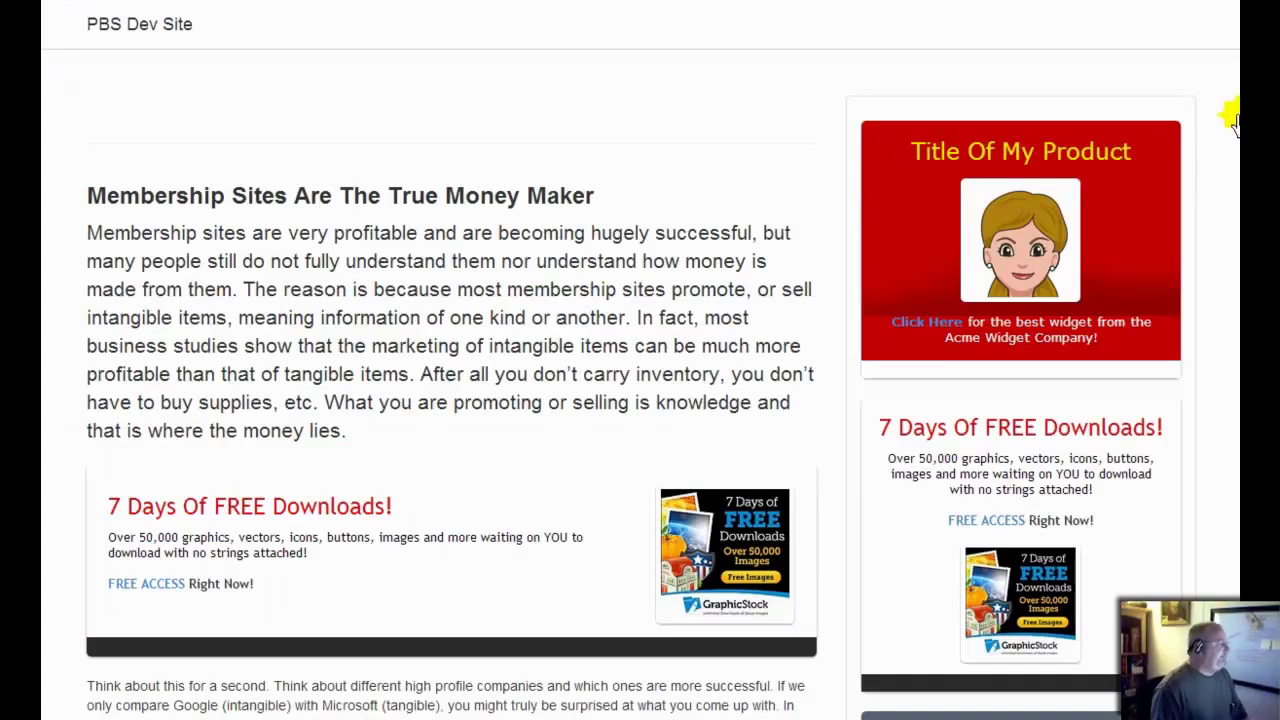
# Review the white label sales page, covering the two ordering options, the remote menu section, the demo video and the Frequently Asked Questions
pyautogui.scroll(-1, 1233, 120)
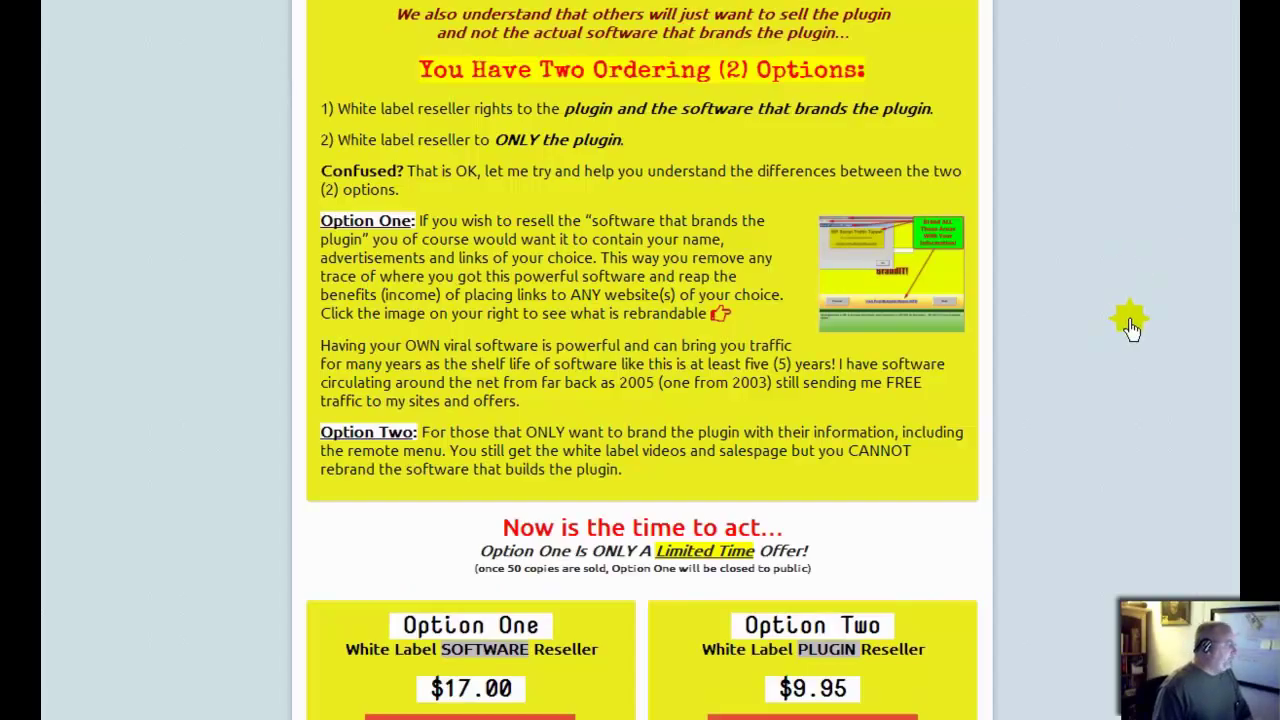
pyautogui.scroll(-1, 1130, 330)
pyautogui.scroll(-4, 1130, 330)
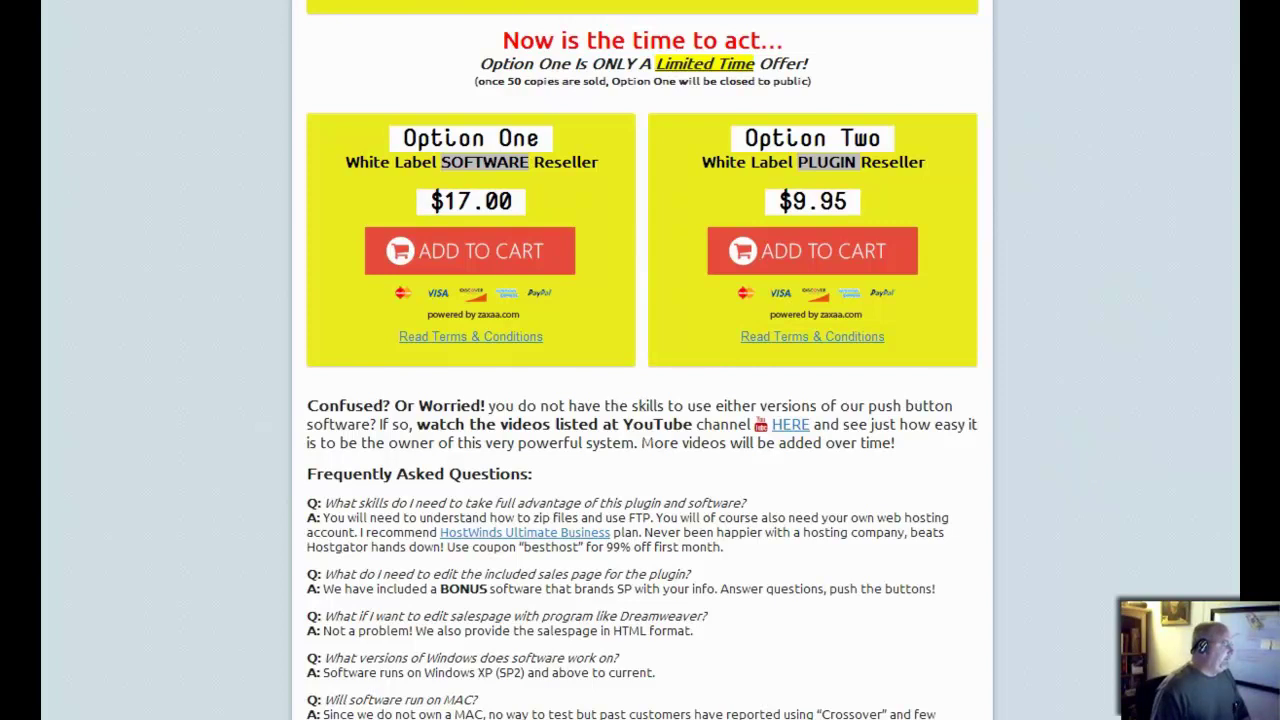
pyautogui.scroll(-1, 642, 360)
pyautogui.scroll(20, 642, 360)
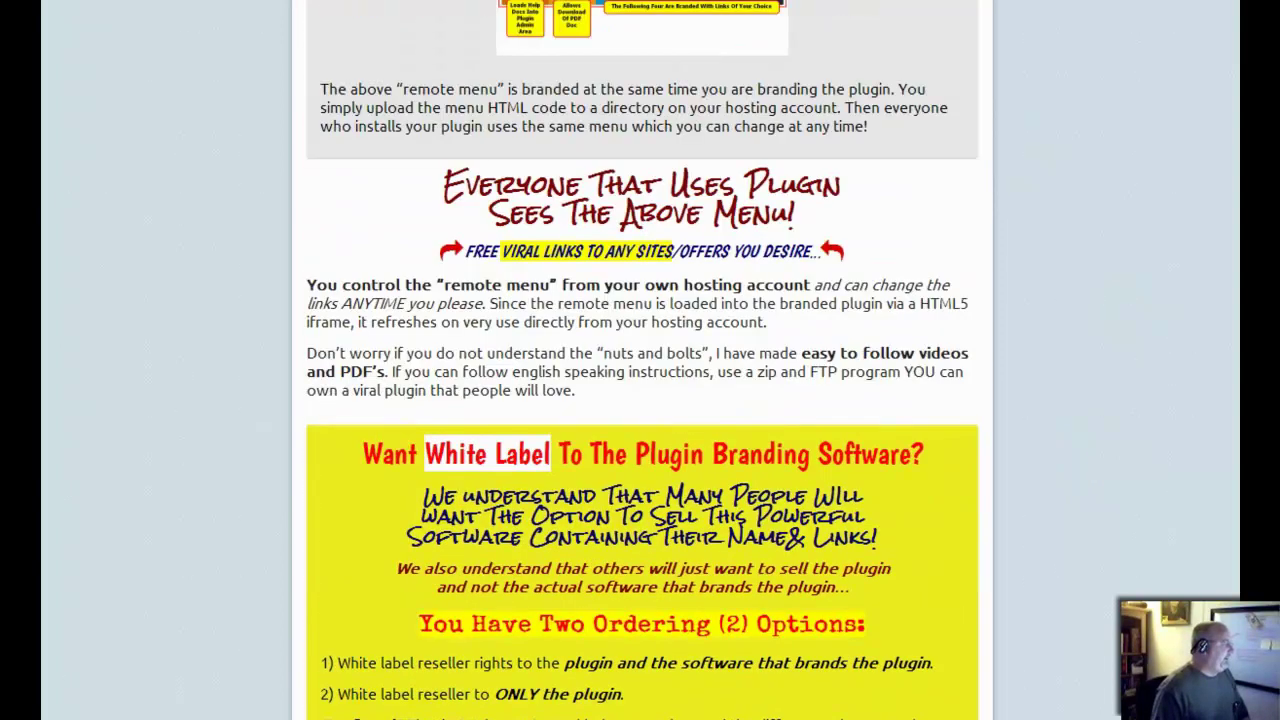
pyautogui.scroll(12, 642, 360)
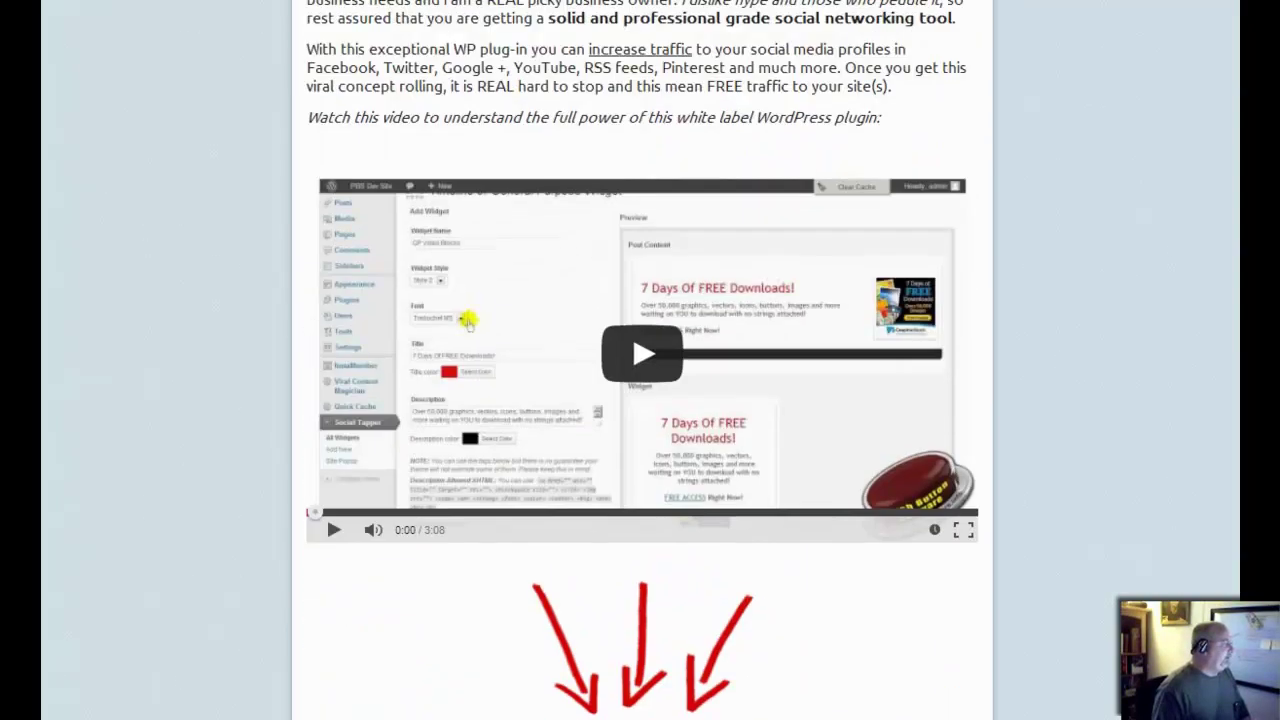
pyautogui.scroll(5, 642, 360)
pyautogui.scroll(-20, 642, 360)
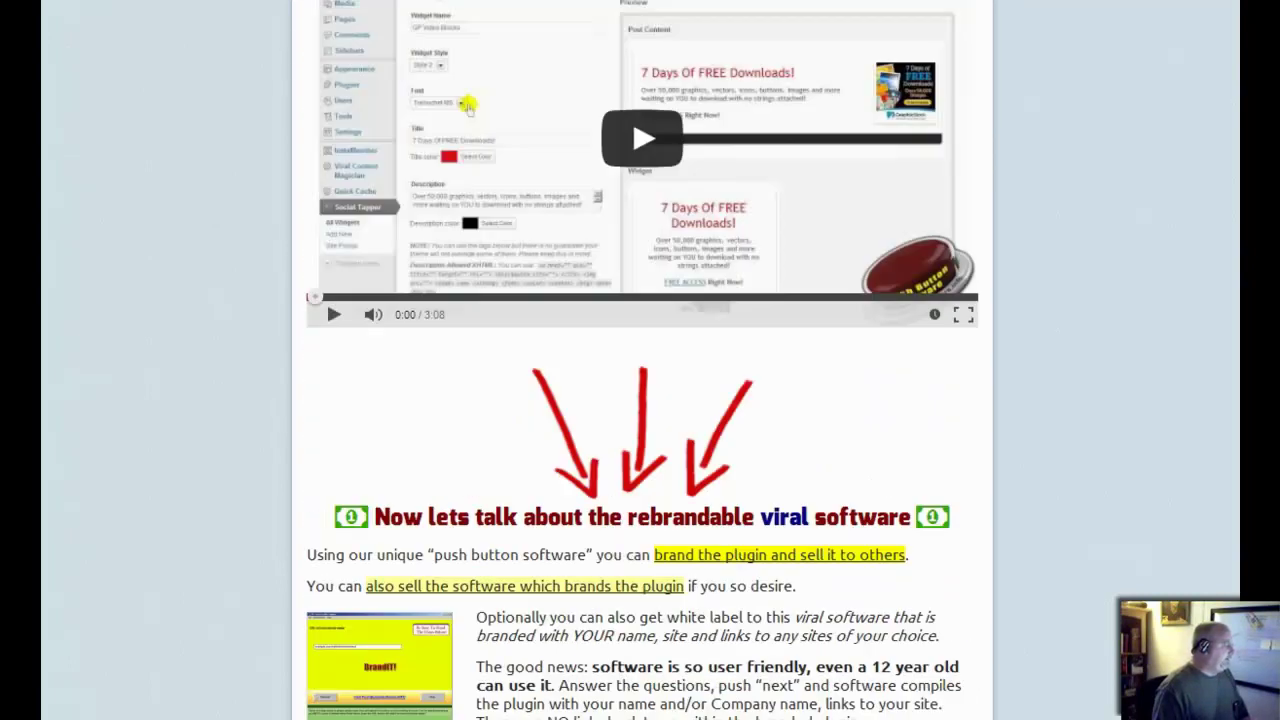
pyautogui.scroll(-2, 642, 360)
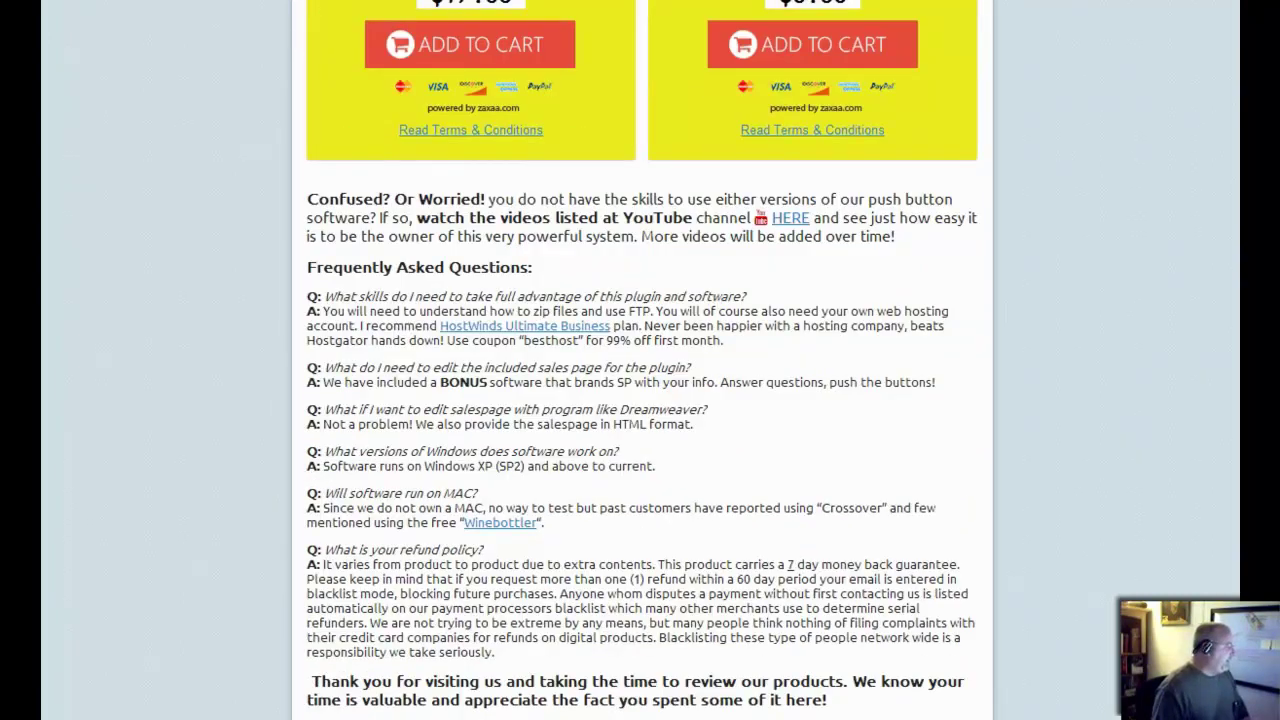
pyautogui.scroll(1, 642, 360)
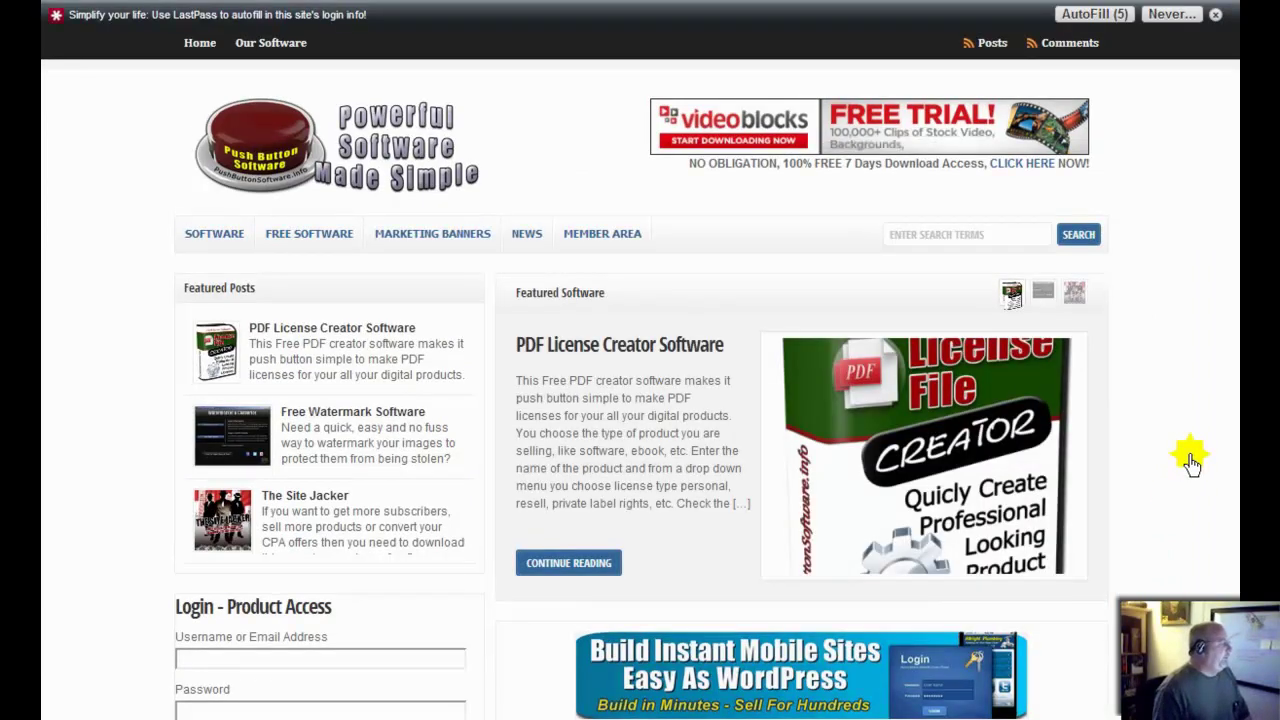
# Look over the Push Button Software home page and dismiss the LastPass autofill notification
pyautogui.scroll(-2, 1185, 462)
pyautogui.scroll(2, 1195, 462)
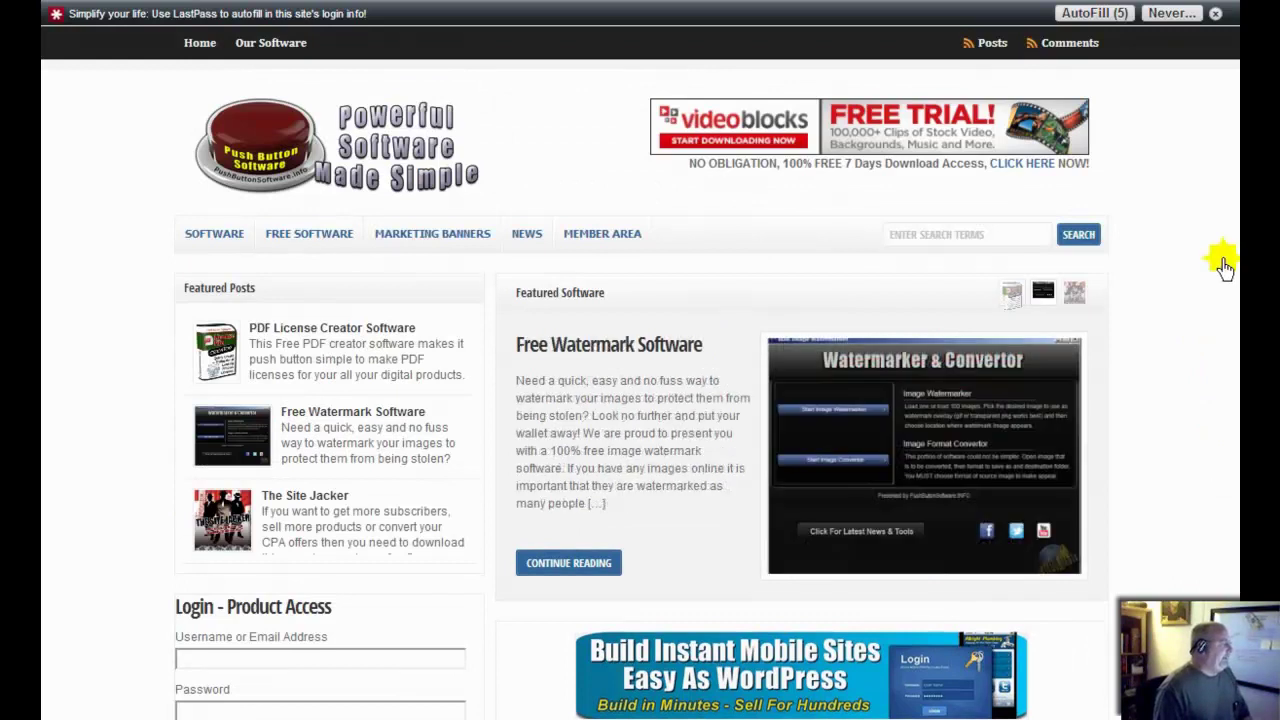
pyautogui.click(1215, 15)
pyautogui.click(1214, 248)
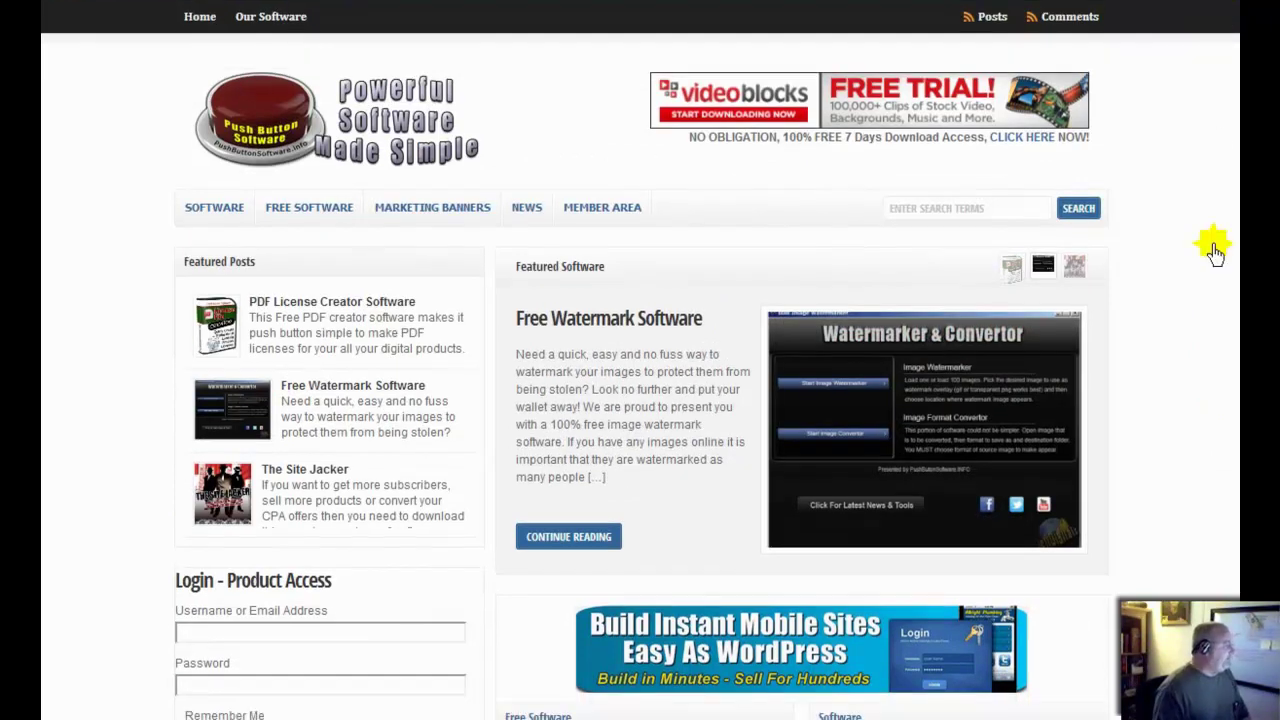